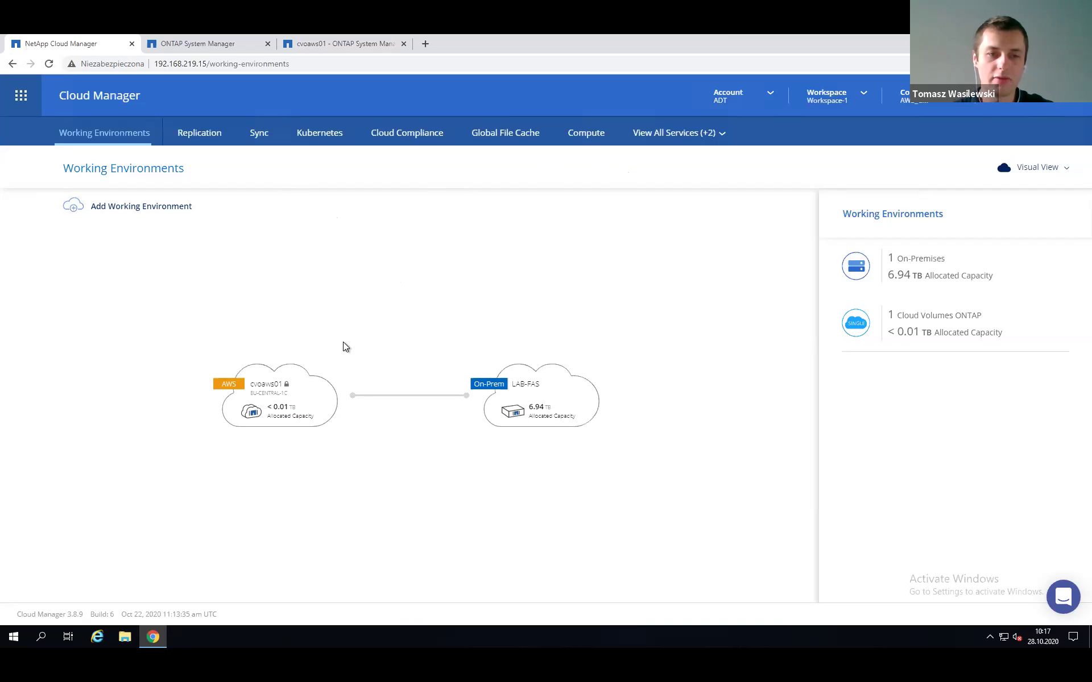
# On cvoaws01, define a new 1 GB CIFS volume named vol_cifs2 and continue to disk type.
pyautogui.doubleClick(306, 392)
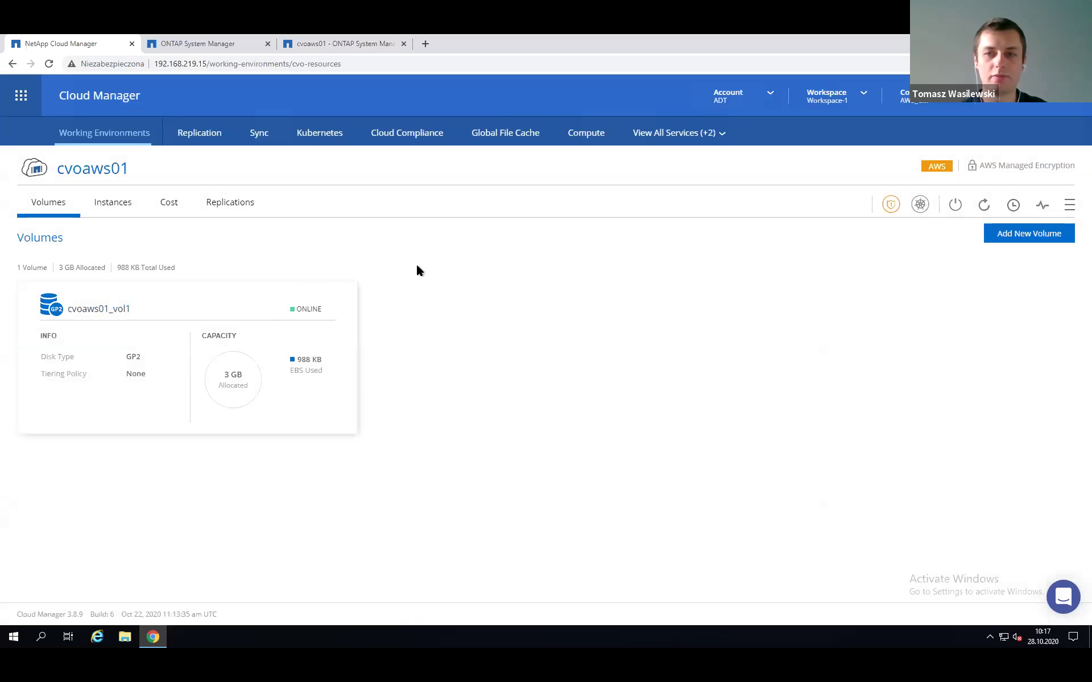
pyautogui.click(992, 237)
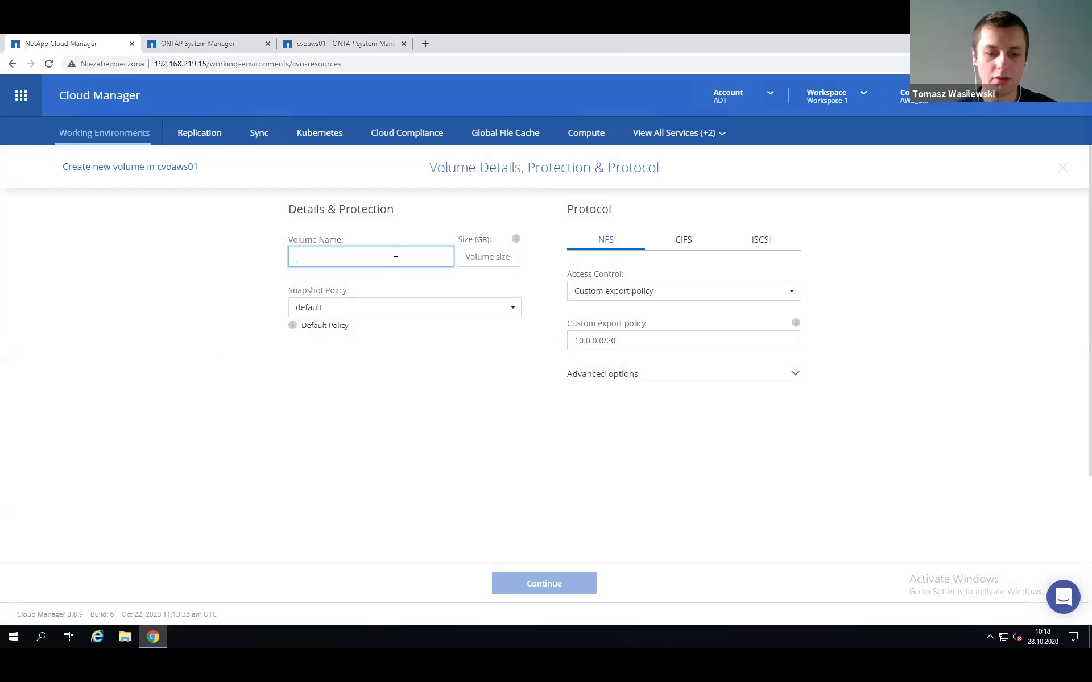
pyautogui.write('vol')
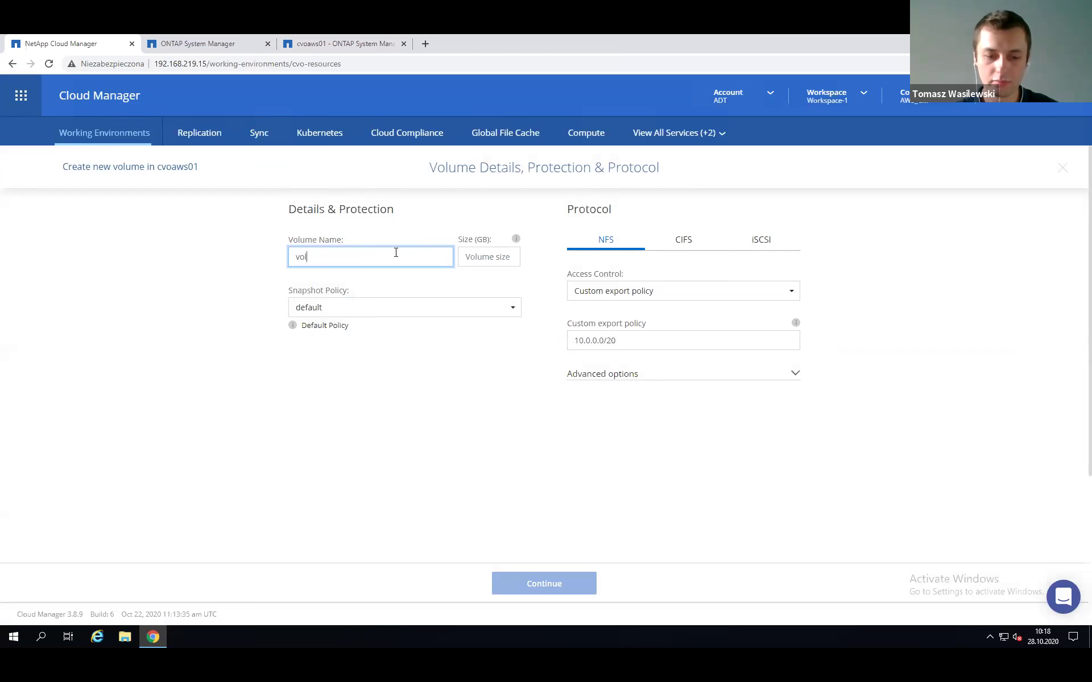
pyautogui.write('_cifs')
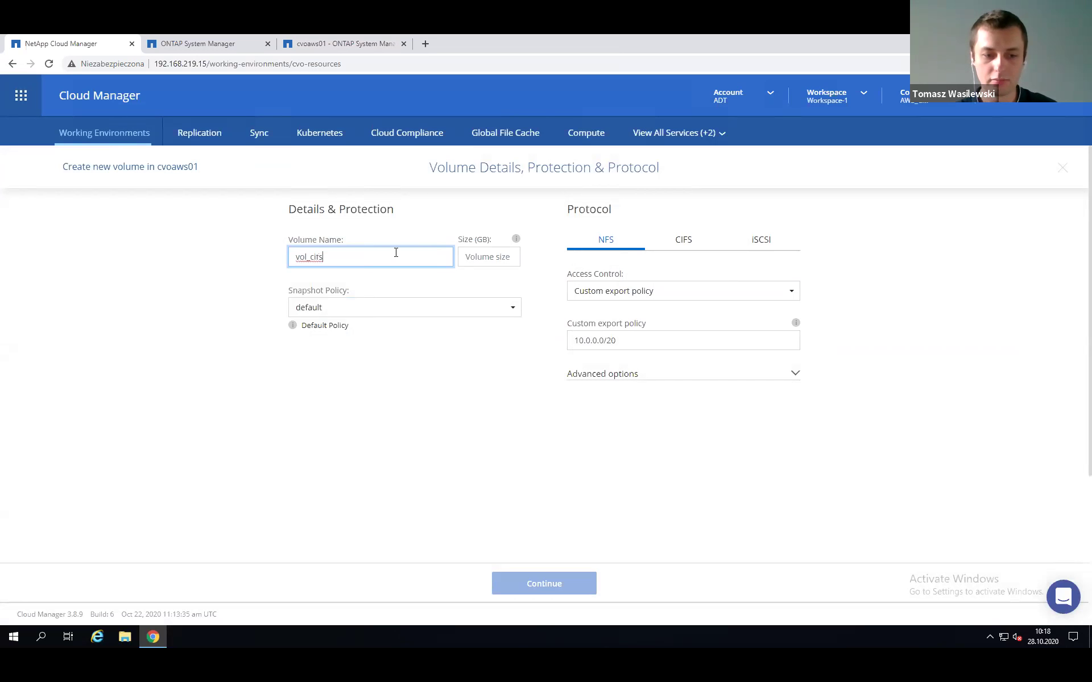
pyautogui.write('2')
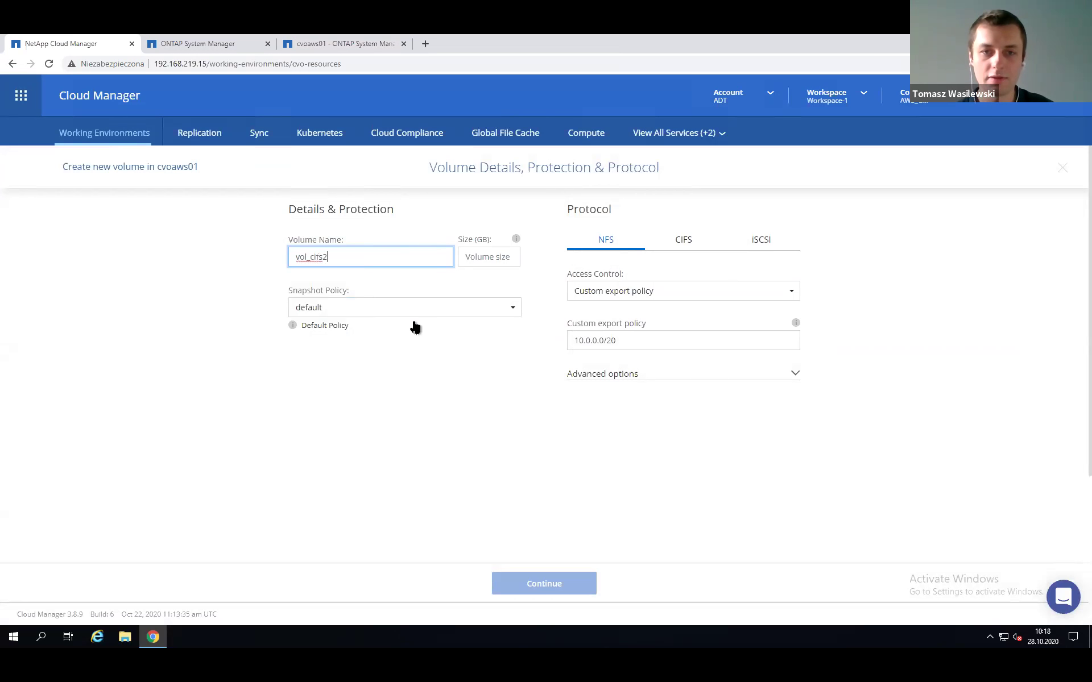
pyautogui.click(493, 258)
pyautogui.write('1')
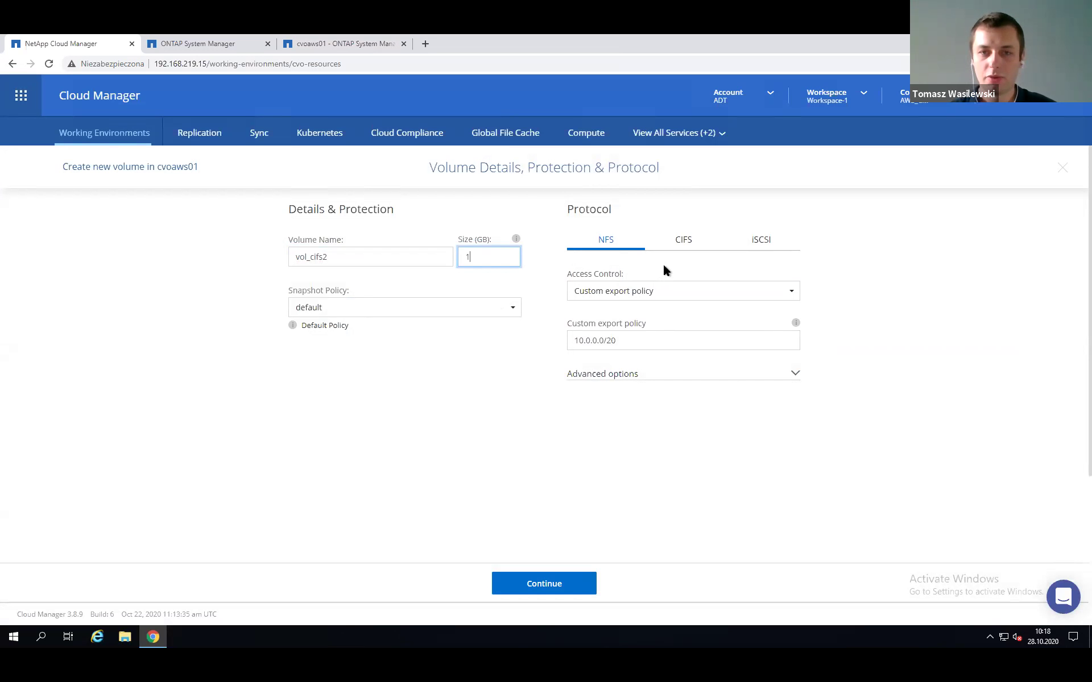
pyautogui.click(683, 243)
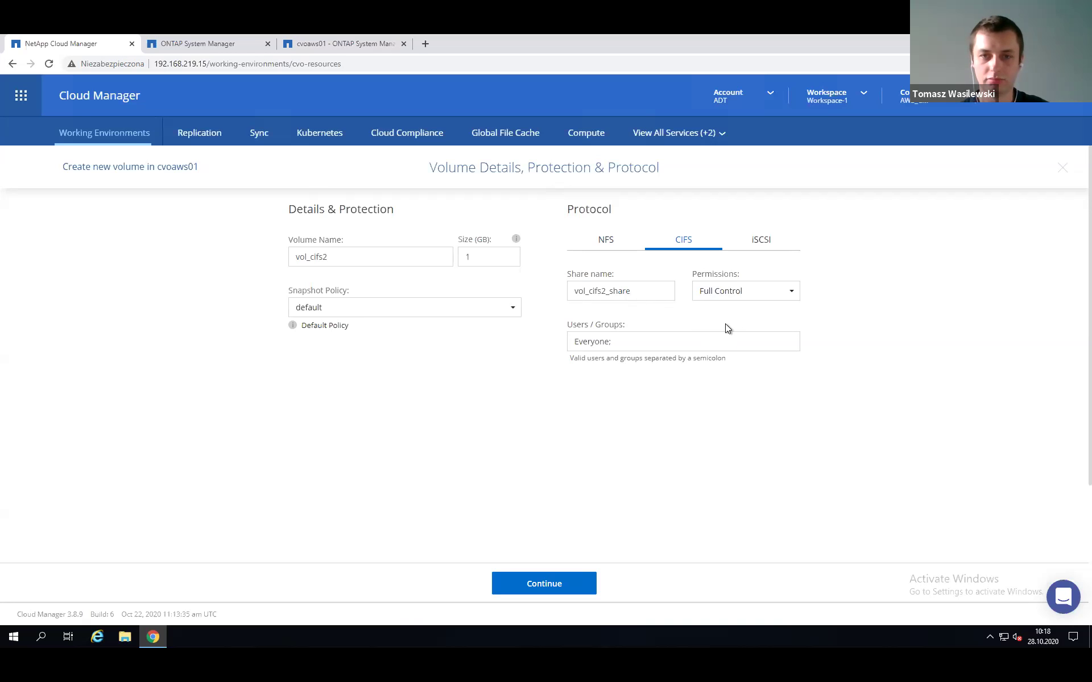
pyautogui.click(545, 581)
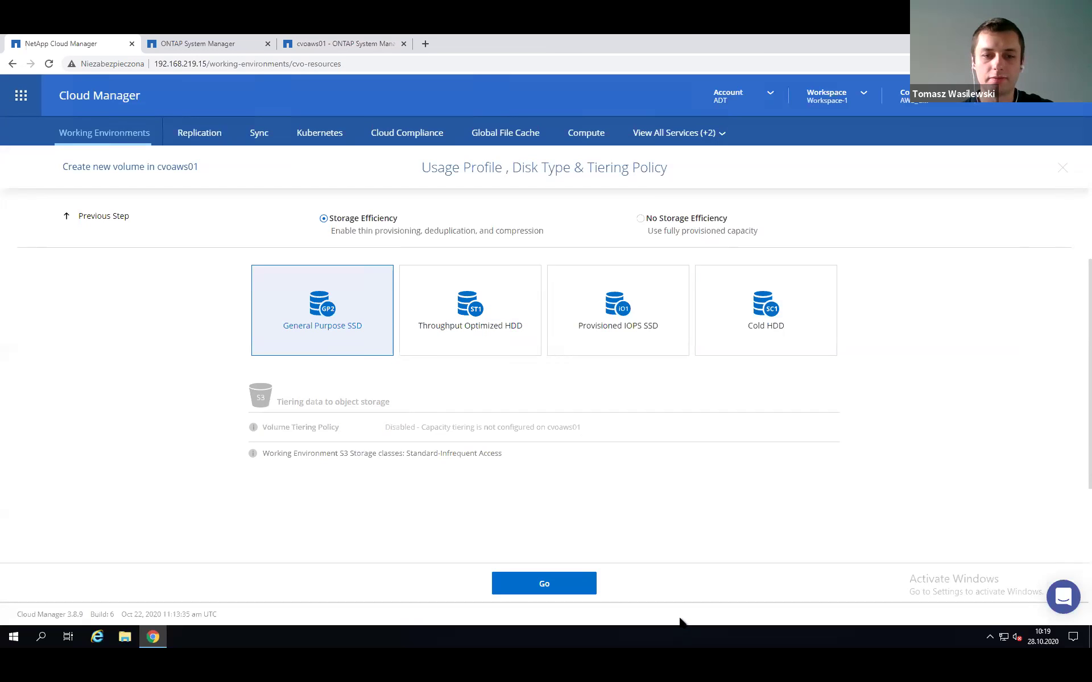
# Create vol_cifs2 on General Purpose SSD with Storage Efficiency.
pyautogui.click(561, 583)
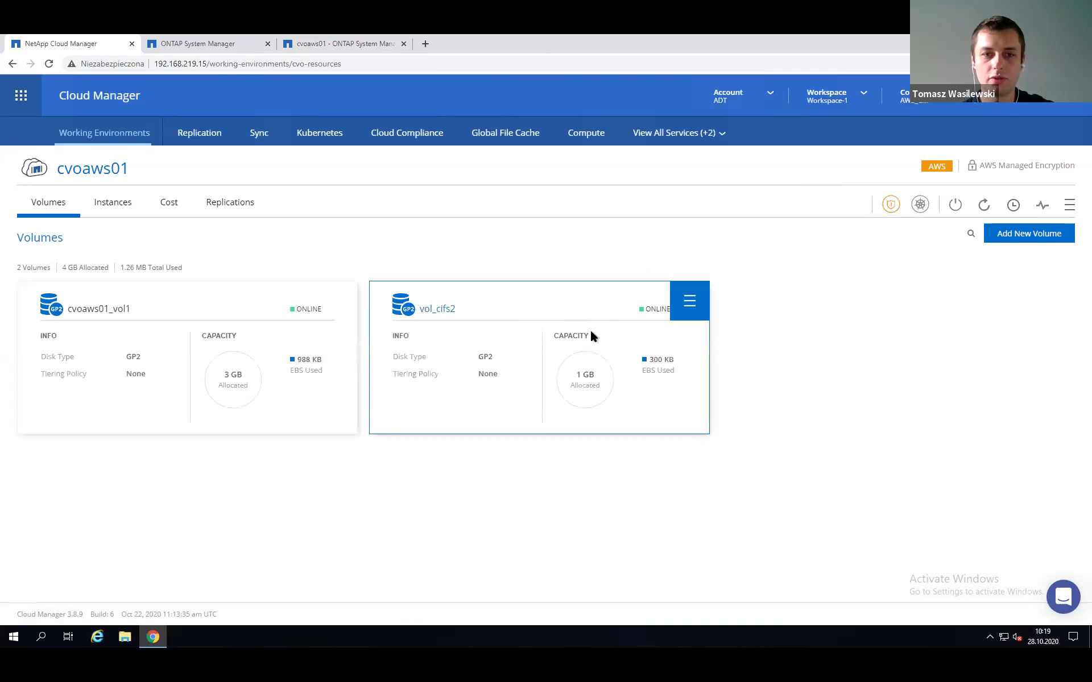
# Copy vol_cifs2's share path \\10.0.1.8\vol_cifs2_share from its Mount Command page.
pyautogui.click(690, 300)
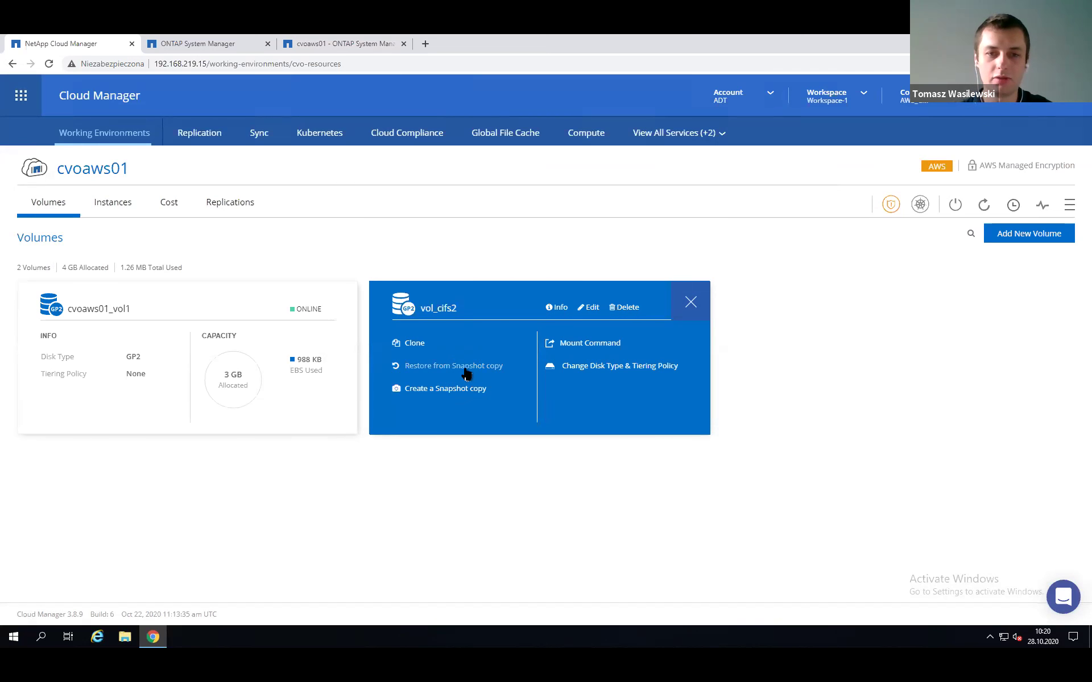
pyautogui.click(591, 310)
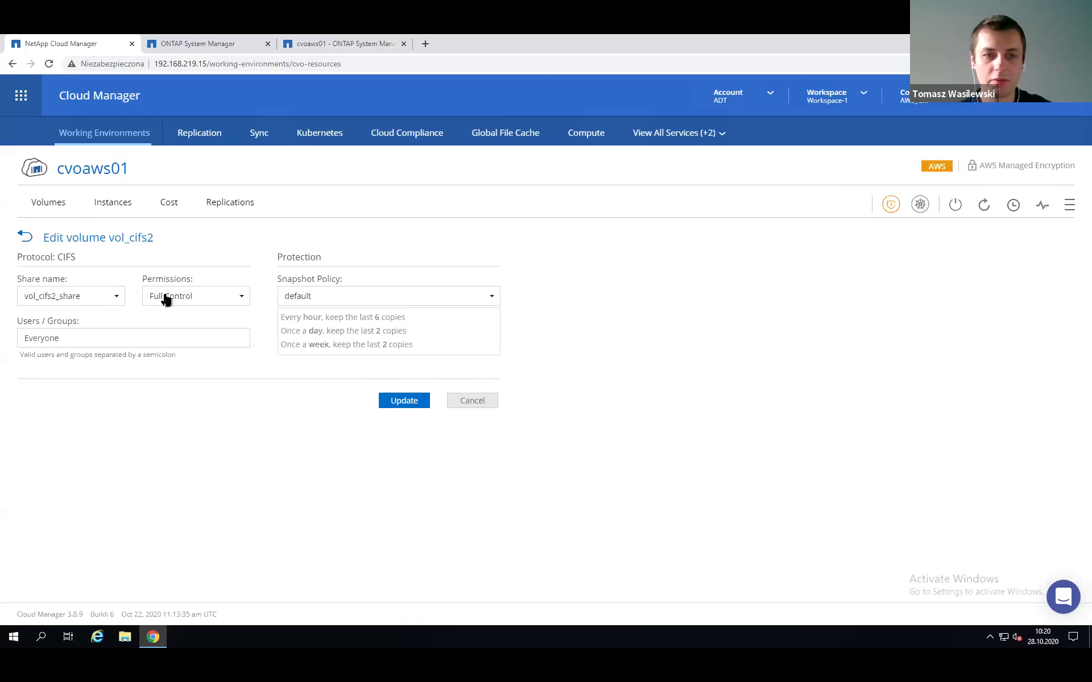
pyautogui.click(28, 237)
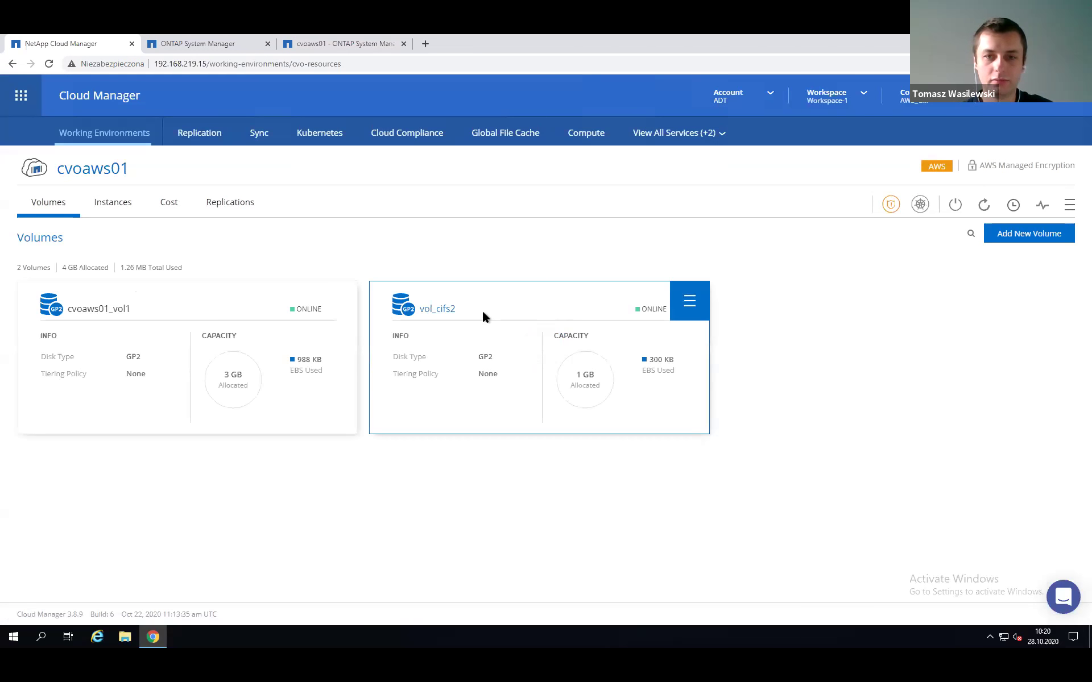
pyautogui.click(688, 303)
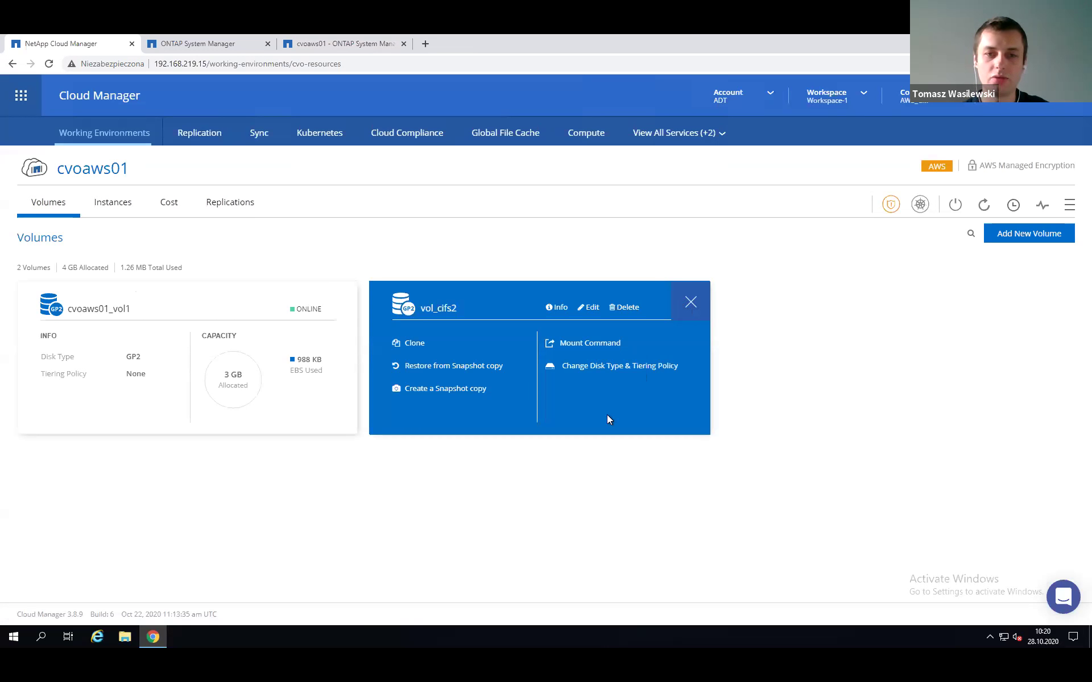
pyautogui.click(586, 344)
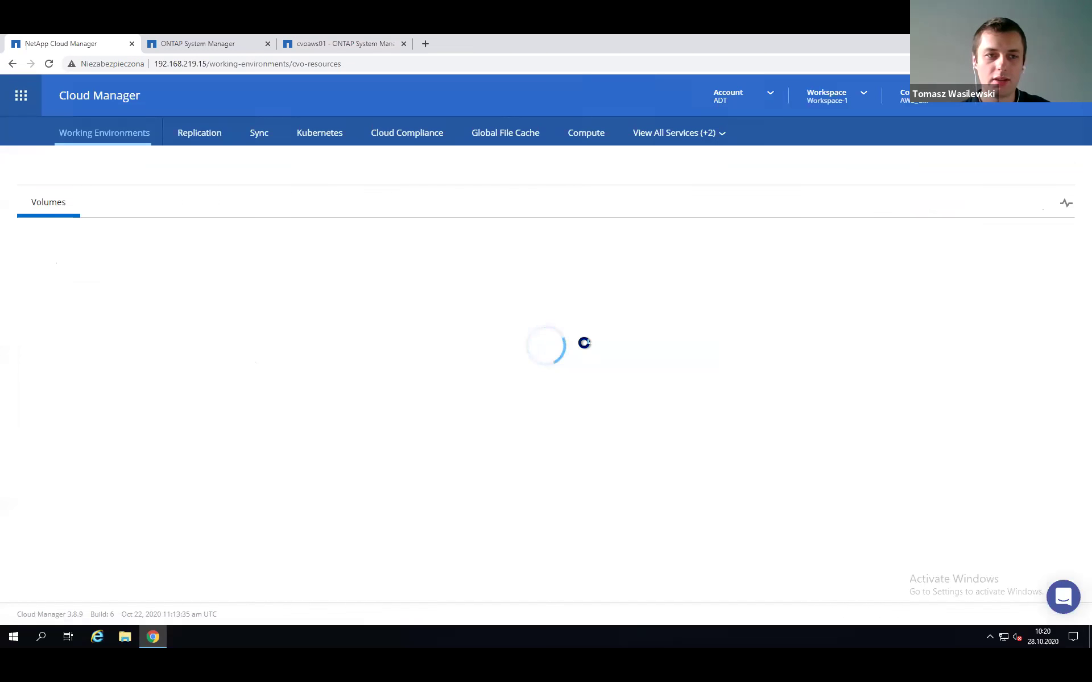
pyautogui.click(261, 296)
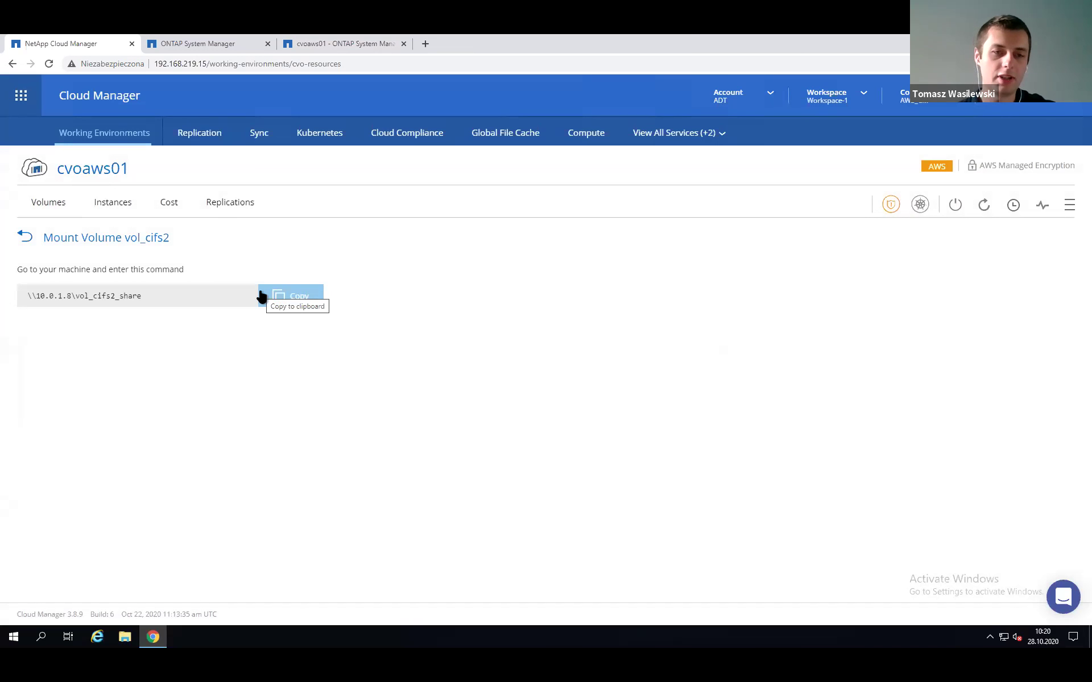
pyautogui.click(294, 307)
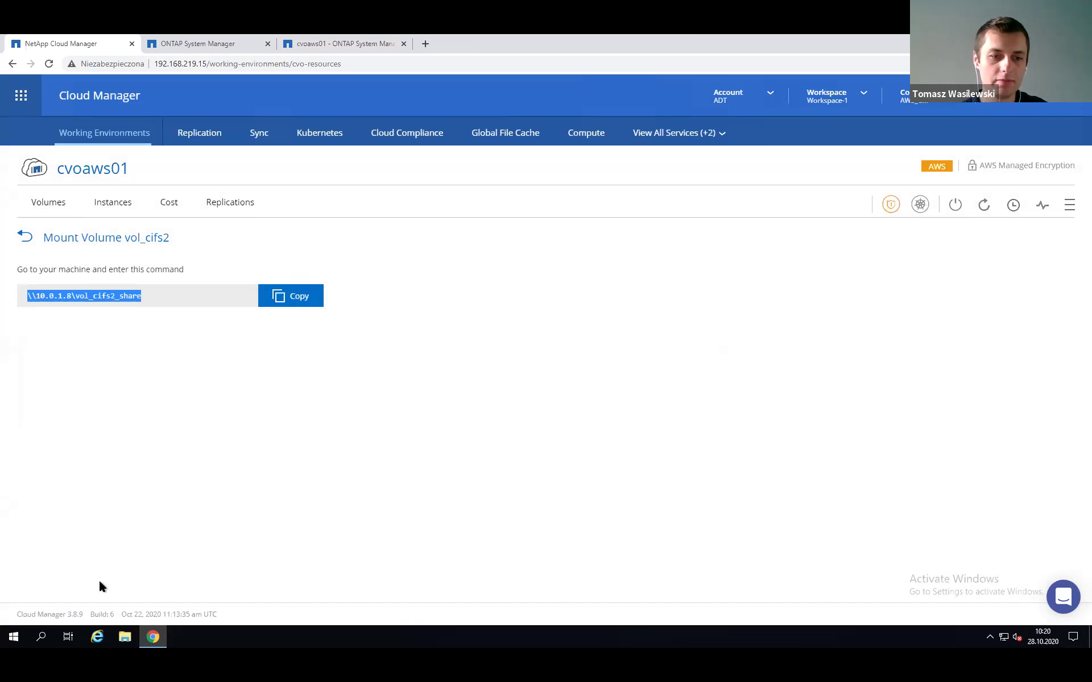
# Map \\10.0.1.8\vol_cifs2_share as network drive Z:, then minimize the Explorer windows.
pyautogui.press('super+e')
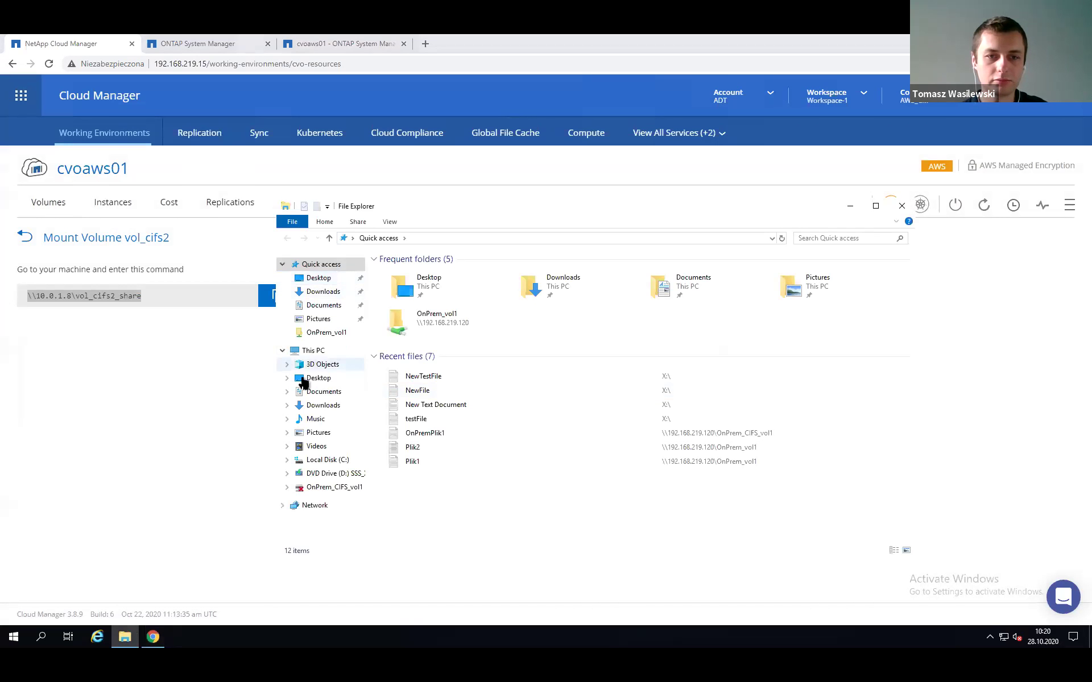
pyautogui.click(312, 351)
pyautogui.click(326, 222)
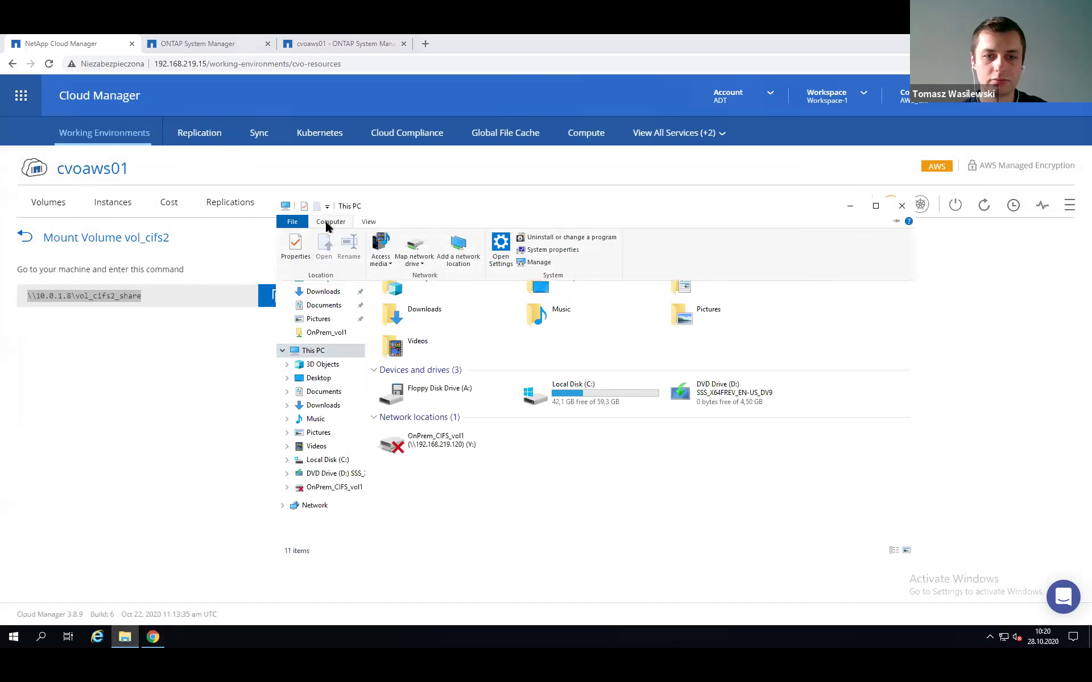
pyautogui.click(413, 244)
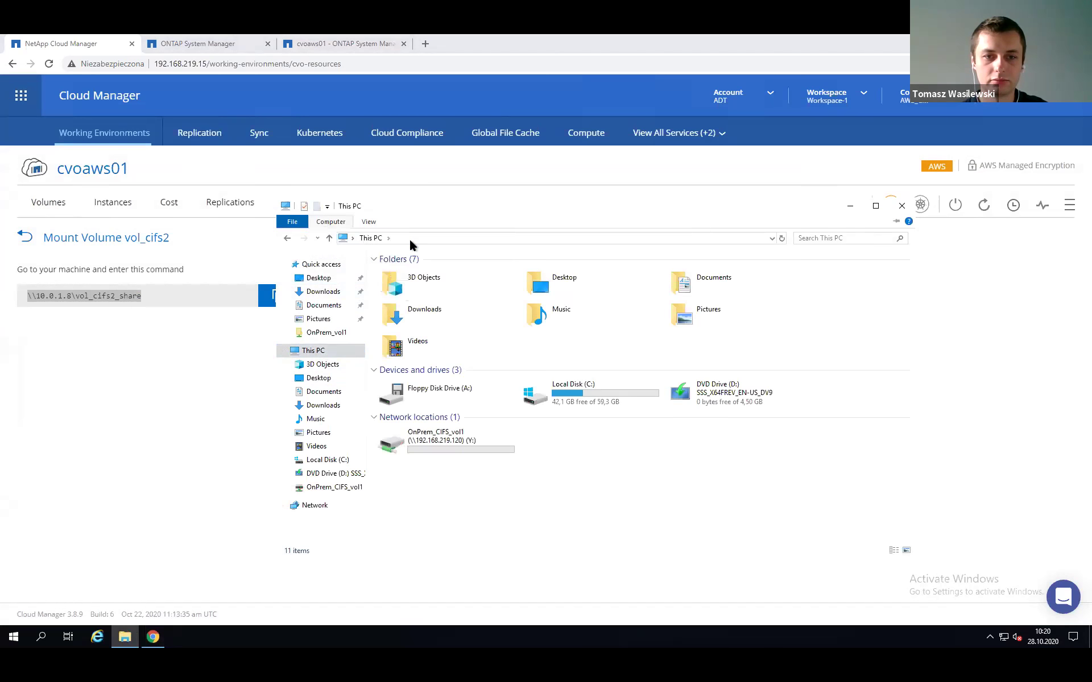
pyautogui.hotkey('ctrl', 'v')
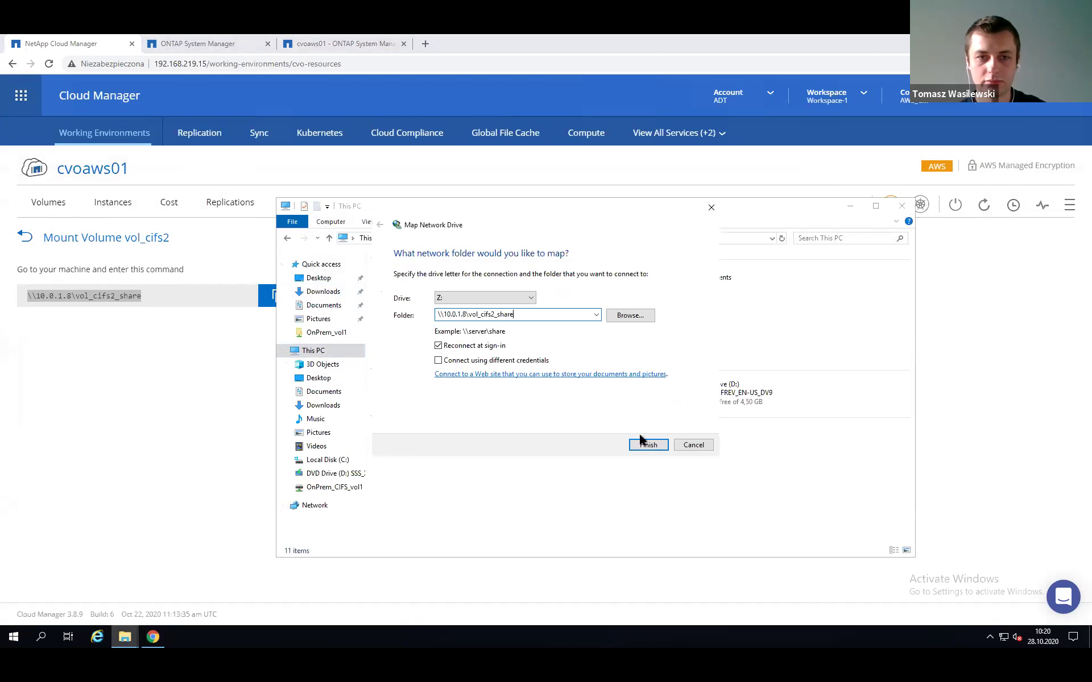
pyautogui.click(638, 445)
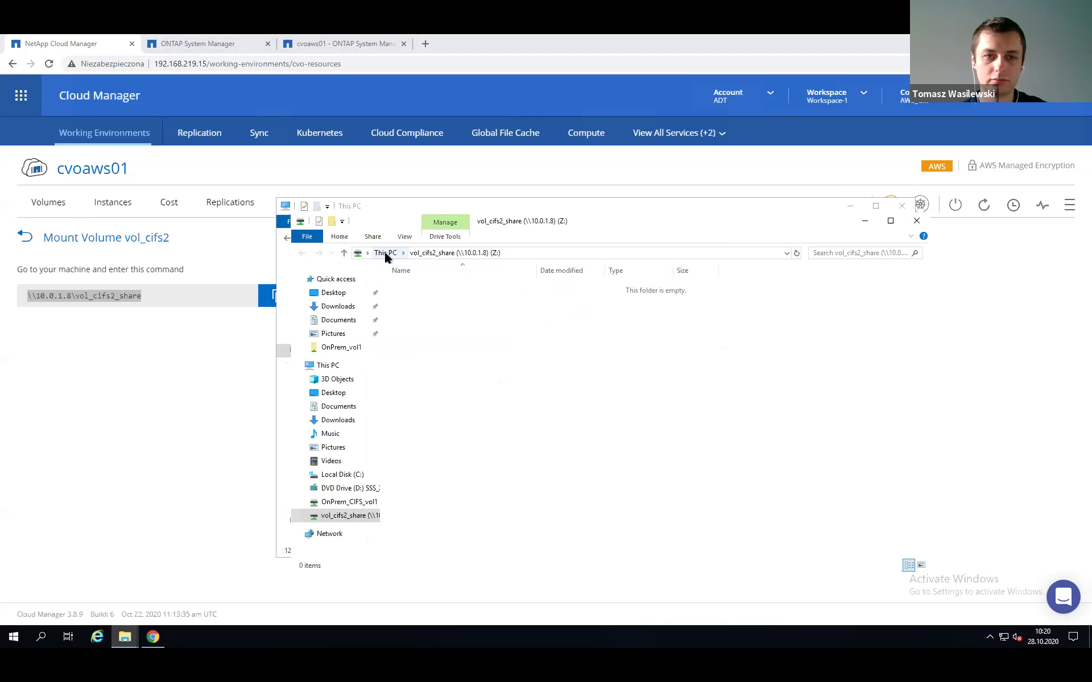
pyautogui.click(384, 253)
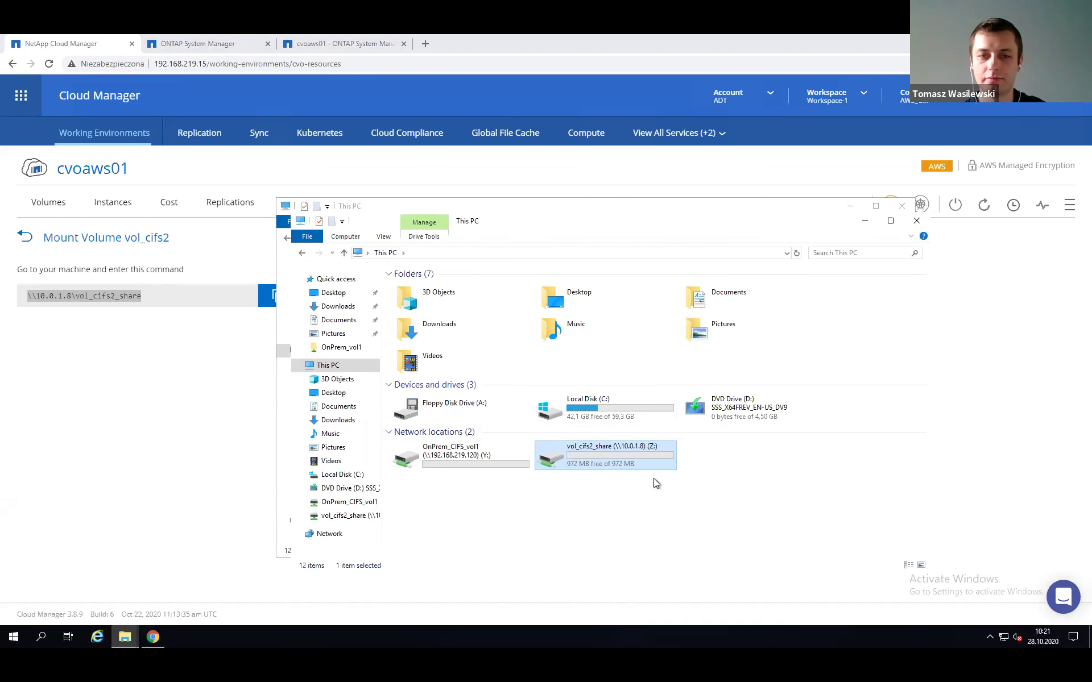
pyautogui.click(862, 225)
pyautogui.click(849, 208)
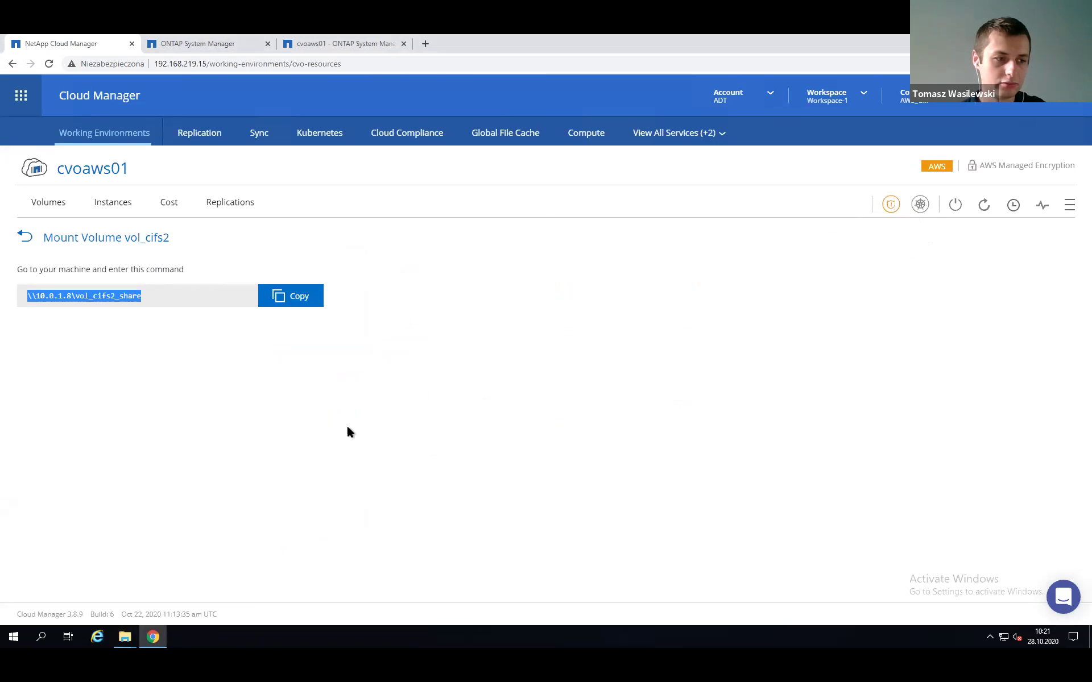
# Drag the LAB-FAS working environment onto cvoaws01 to begin Replication Setup.
pyautogui.click(97, 135)
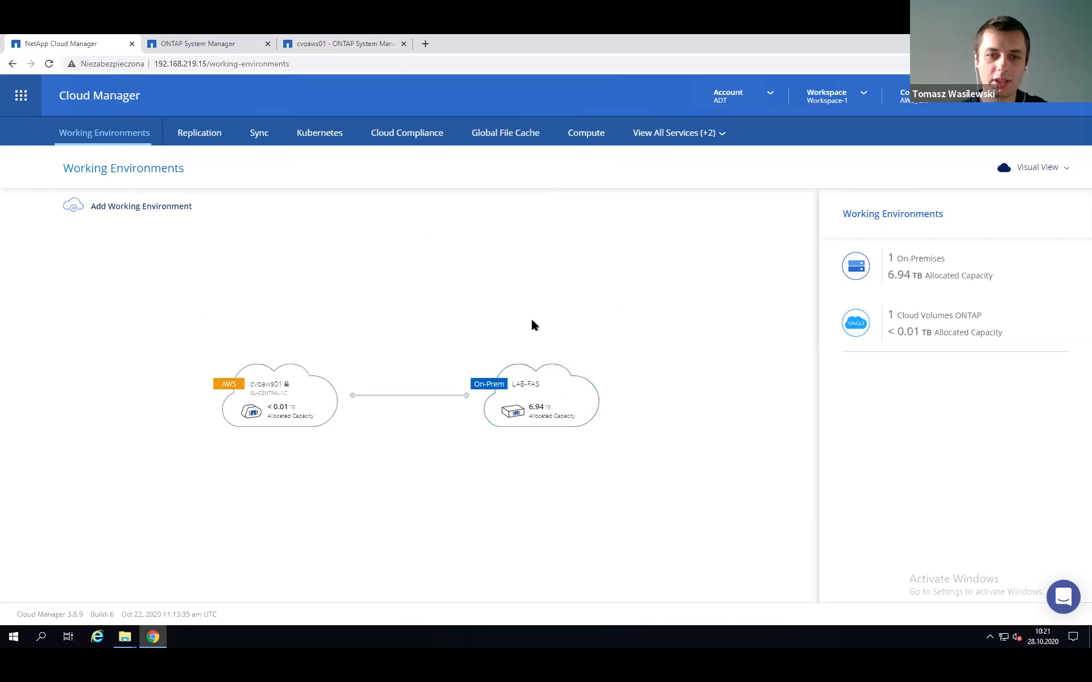
pyautogui.moveTo(531, 370); pyautogui.dragTo(307, 399)
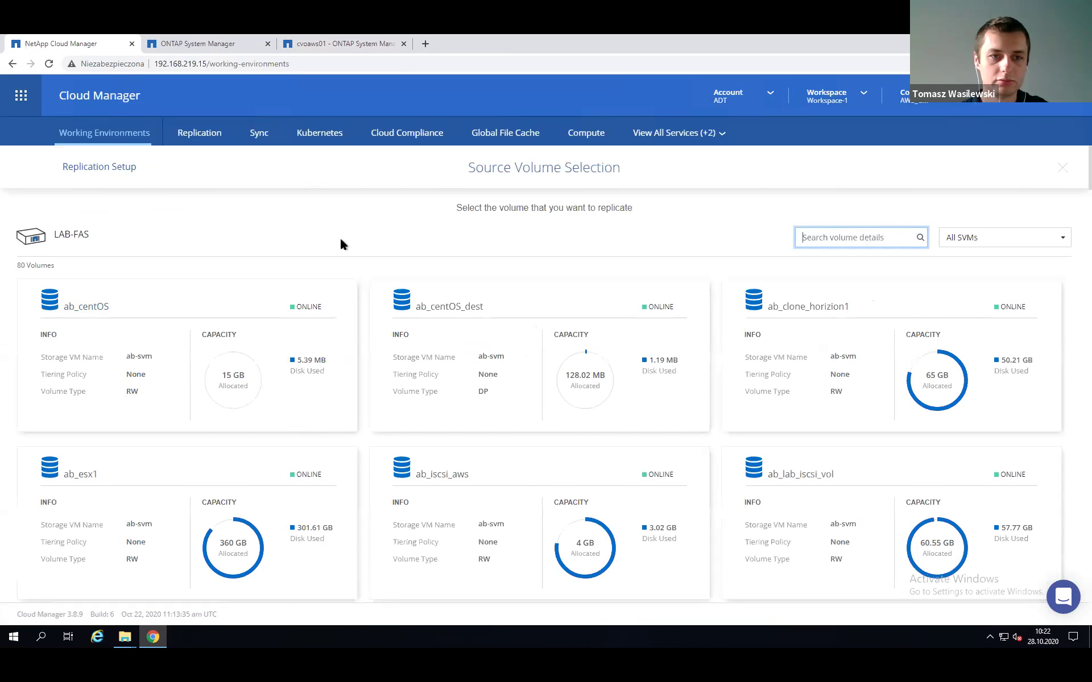
# Filter source volumes to the onprem_svm storage VM and select OnPrem_CIFS_vol1.
pyautogui.click(961, 237)
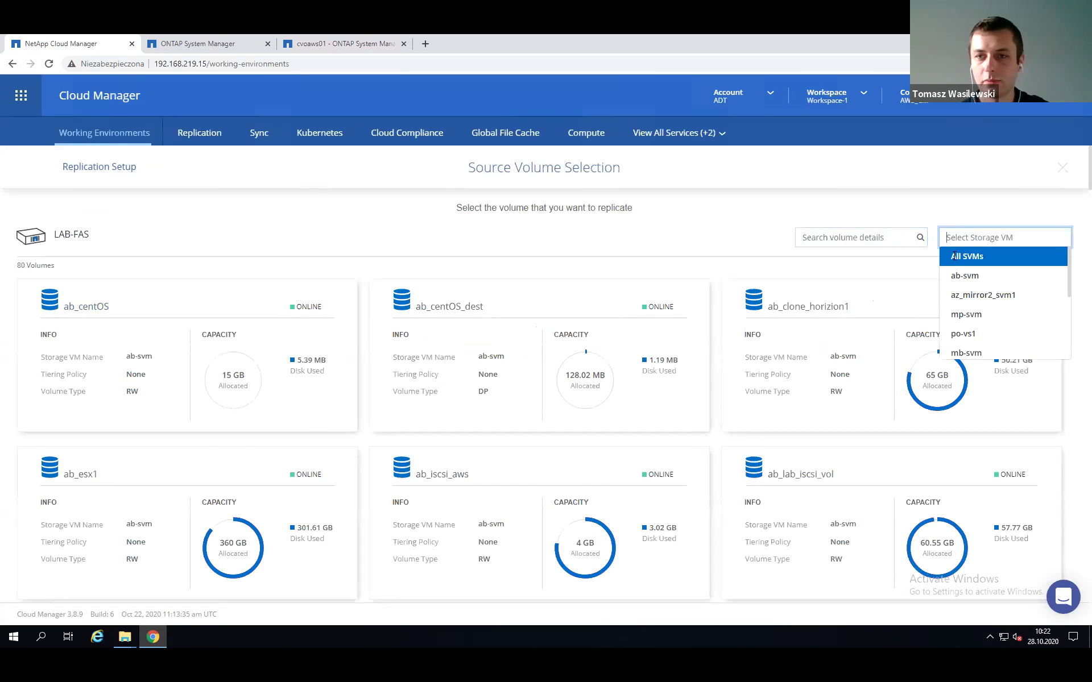
pyautogui.scroll(-2, 967, 329)
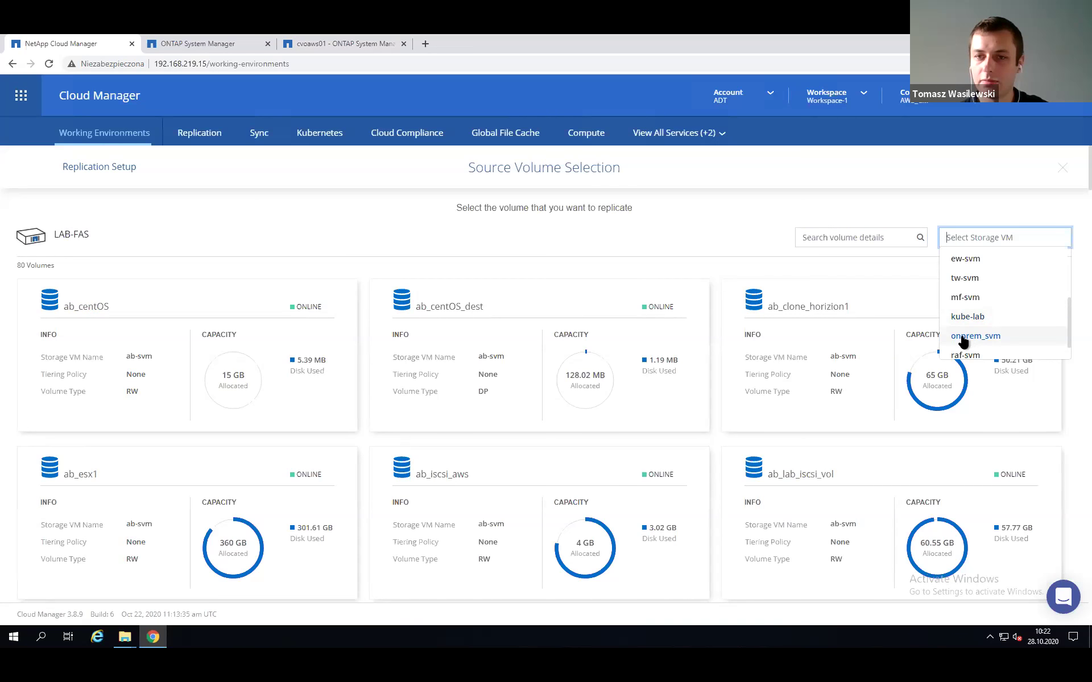
pyautogui.click(963, 338)
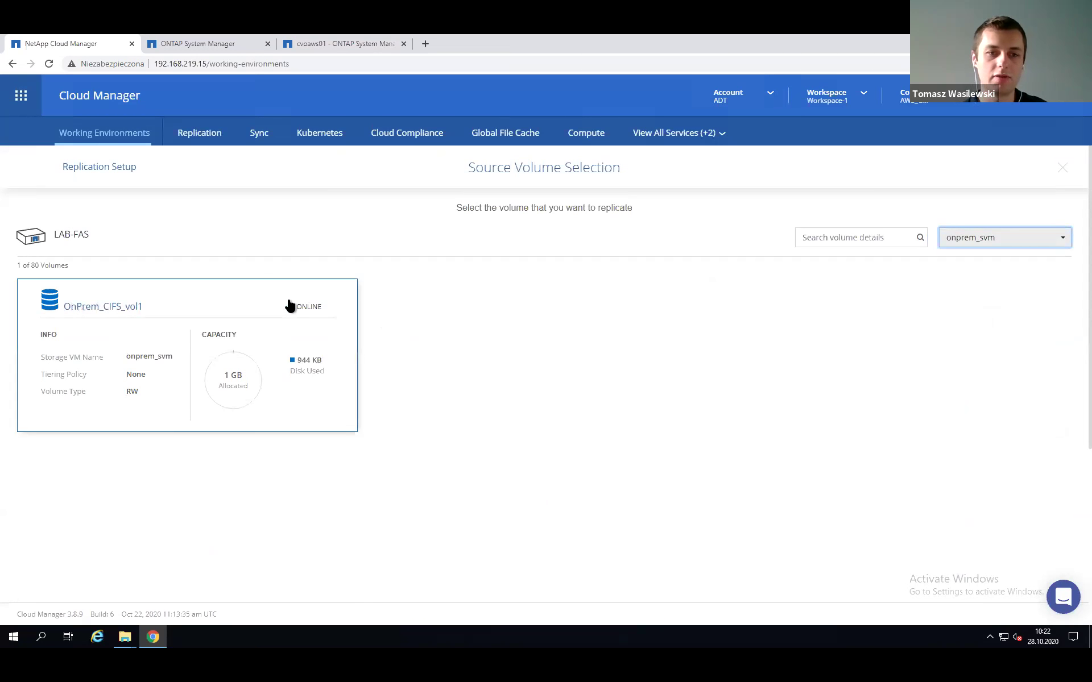
pyautogui.click(209, 305)
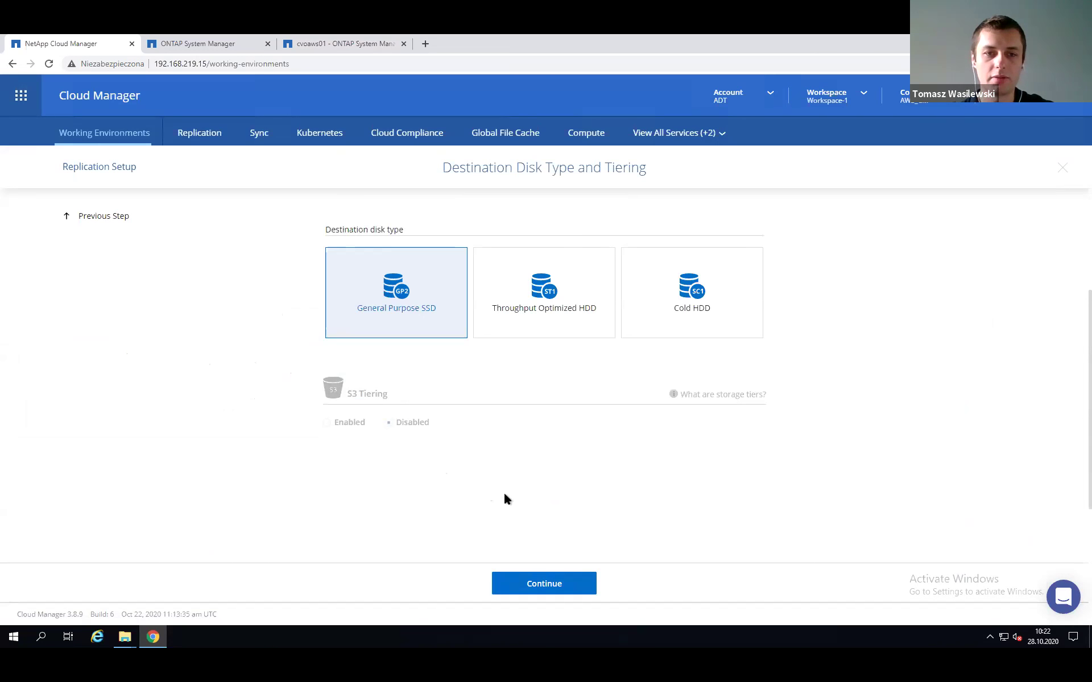
# Keep General Purpose SSD, name the destination cloud_CIFS_vol1_DR, and keep automatic aggregate selection.
pyautogui.click(539, 584)
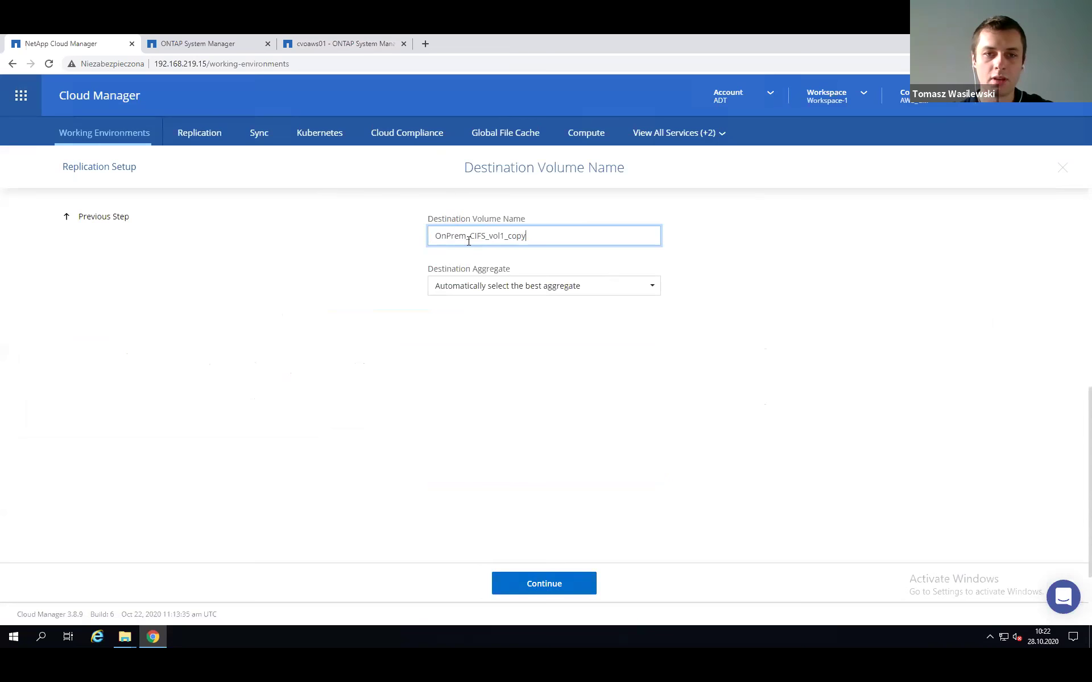
pyautogui.moveTo(468, 236); pyautogui.dragTo(436, 226)
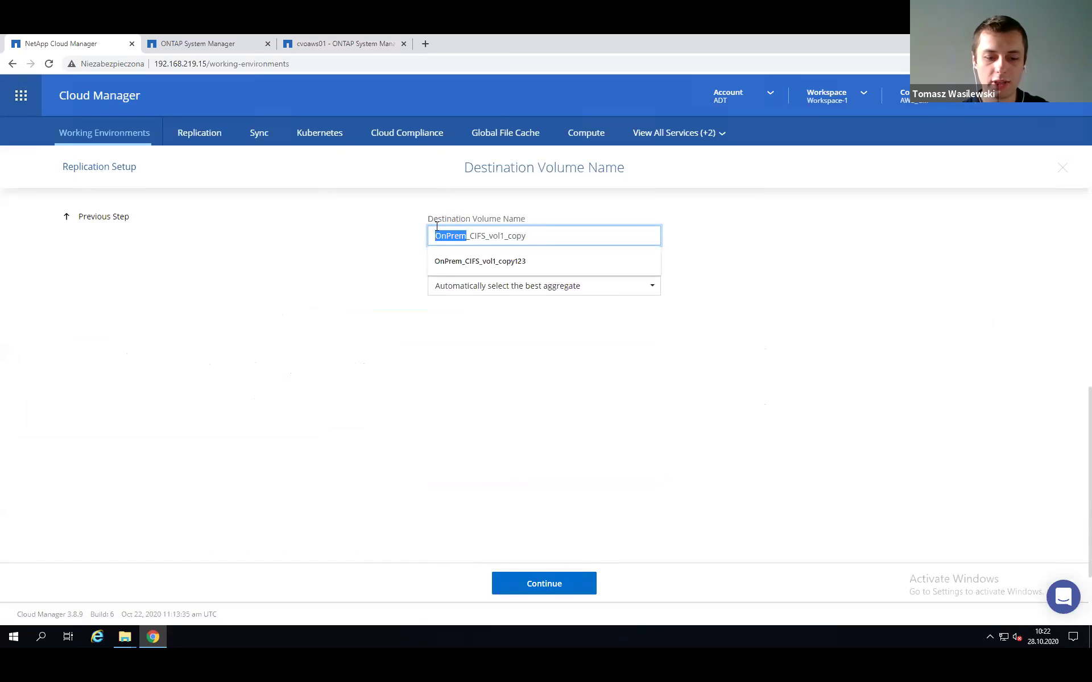
pyautogui.write('cloud')
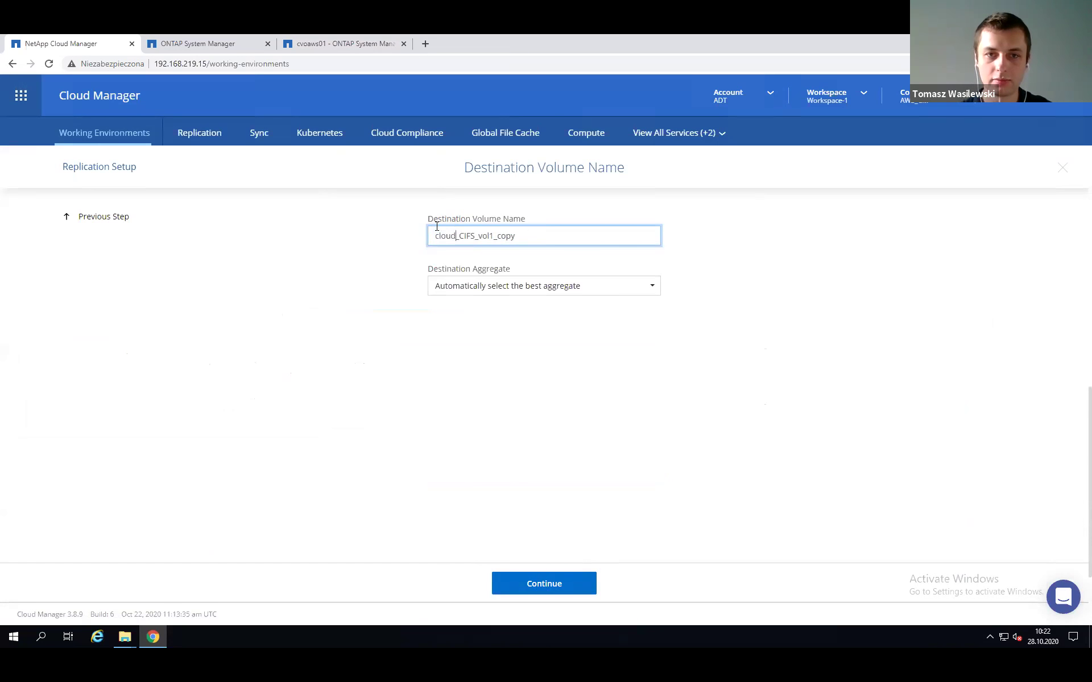
pyautogui.moveTo(500, 238); pyautogui.dragTo(520, 238)
pyautogui.press('BackSpace')
pyautogui.press('BackSpace')
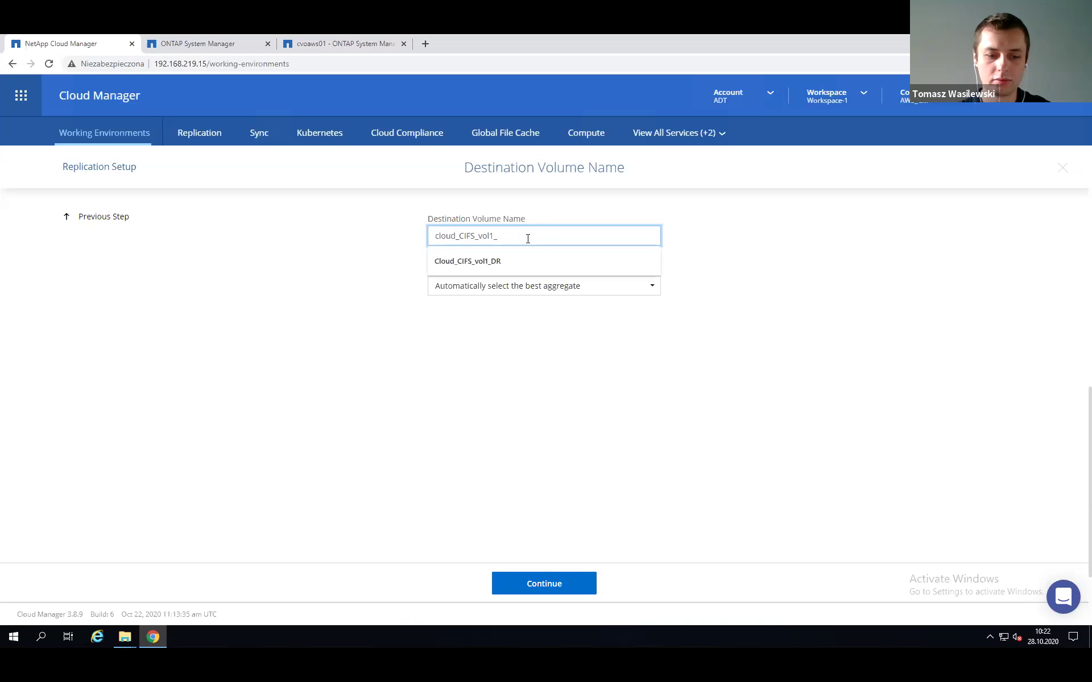
pyautogui.write('DR')
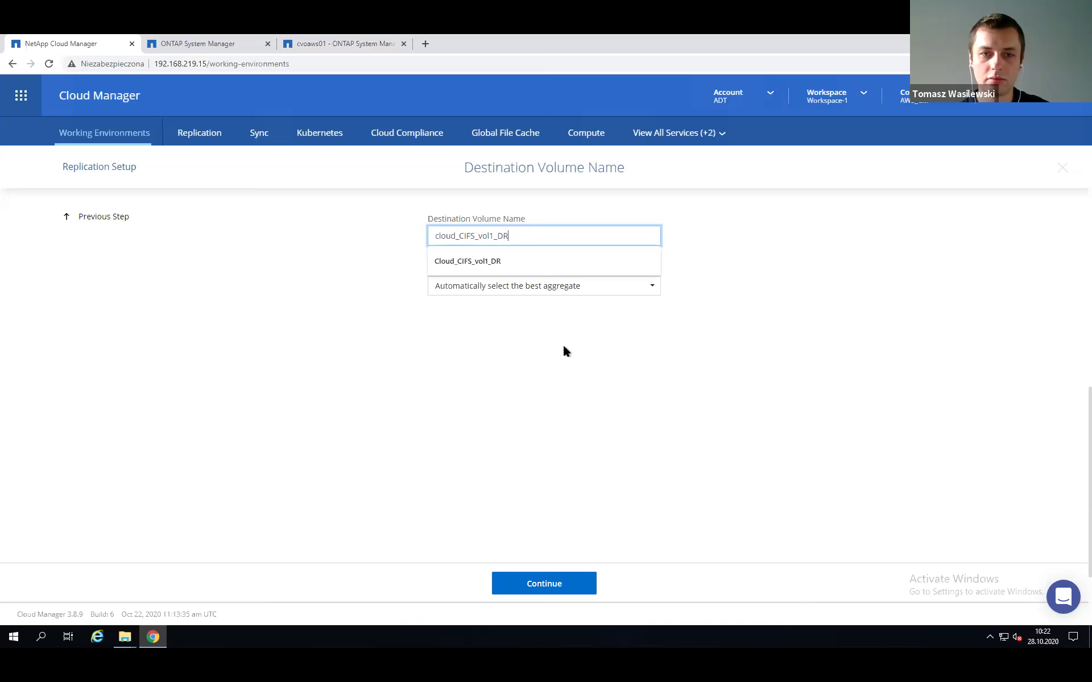
pyautogui.click(564, 357)
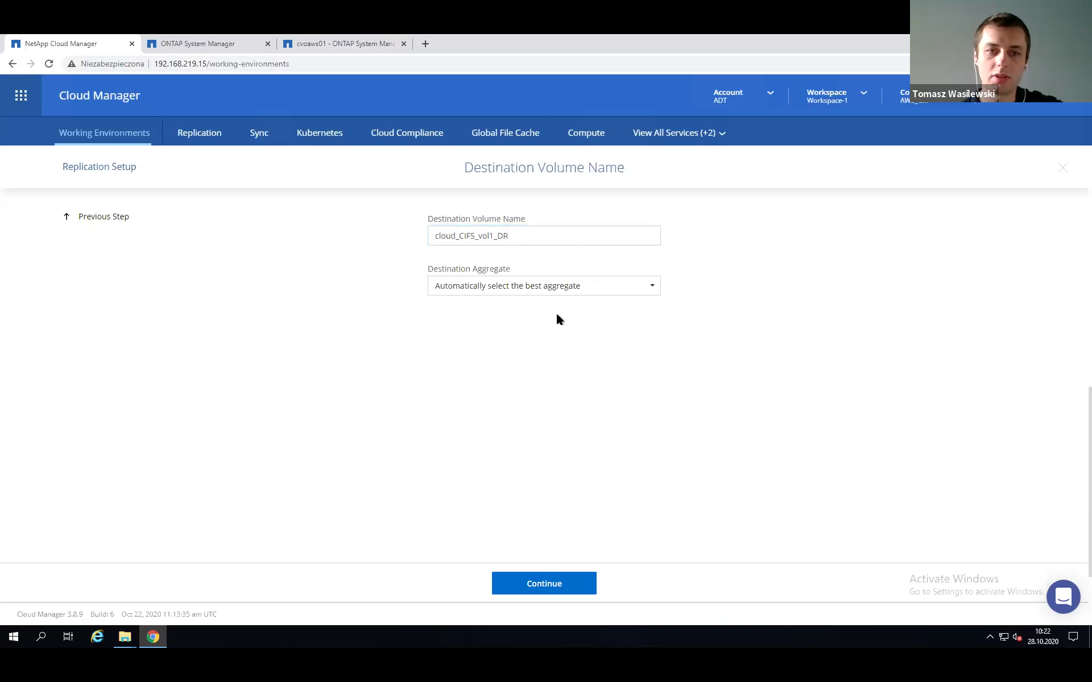
pyautogui.click(576, 288)
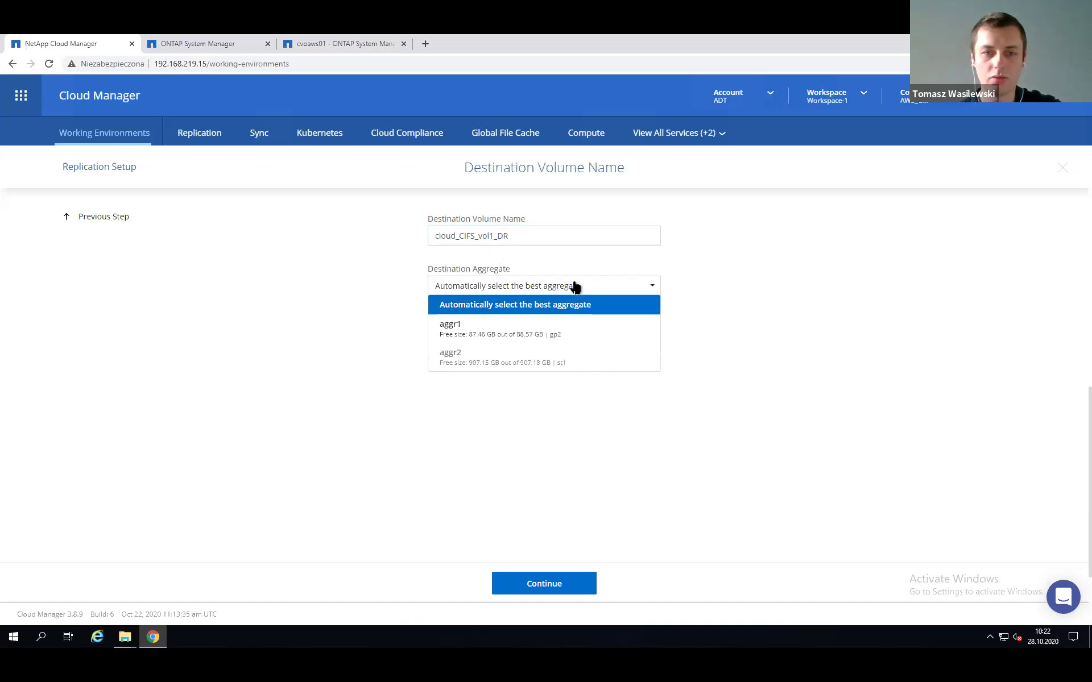
pyautogui.click(614, 290)
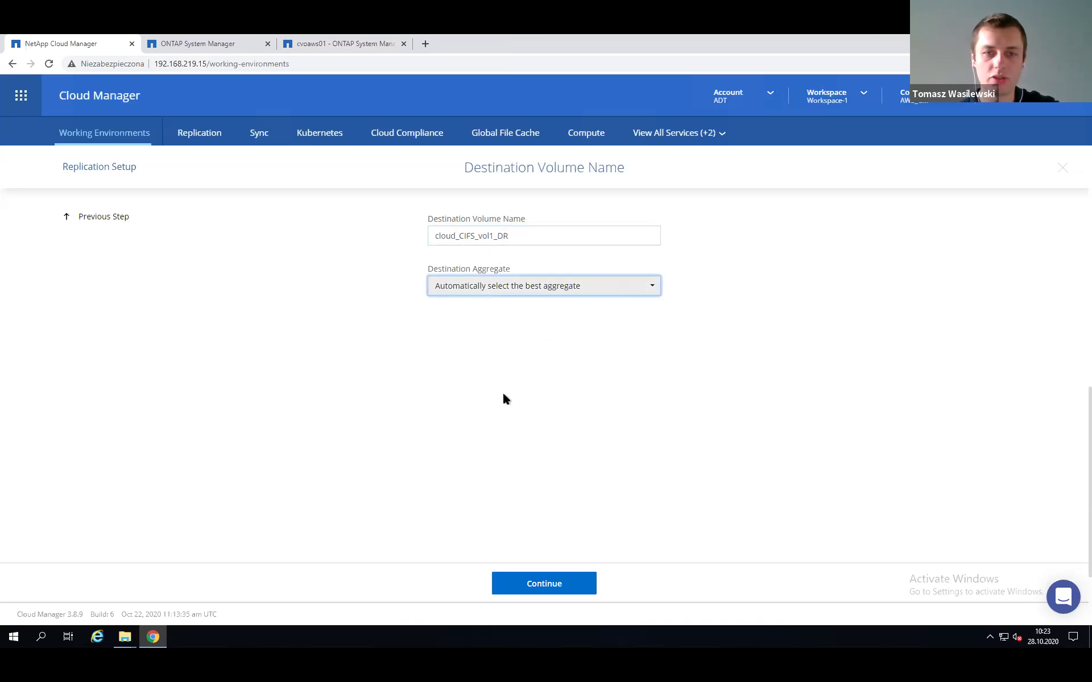
pyautogui.click(543, 590)
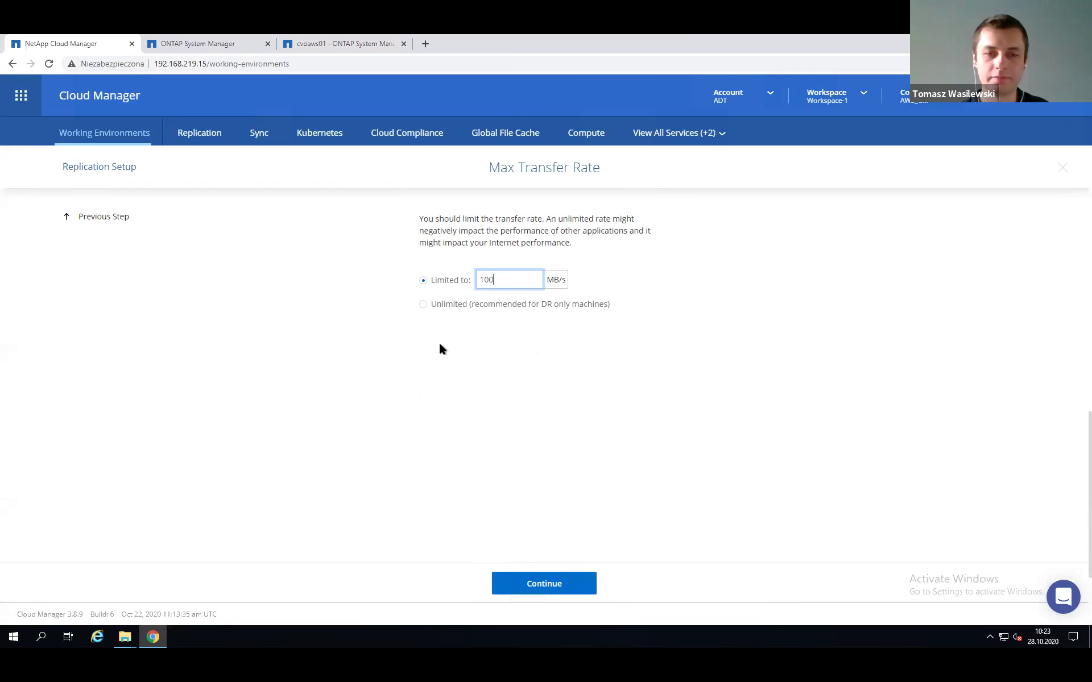
# Keep the 100 MB/s transfer limit and select the default Mirror replication policy.
pyautogui.click(545, 584)
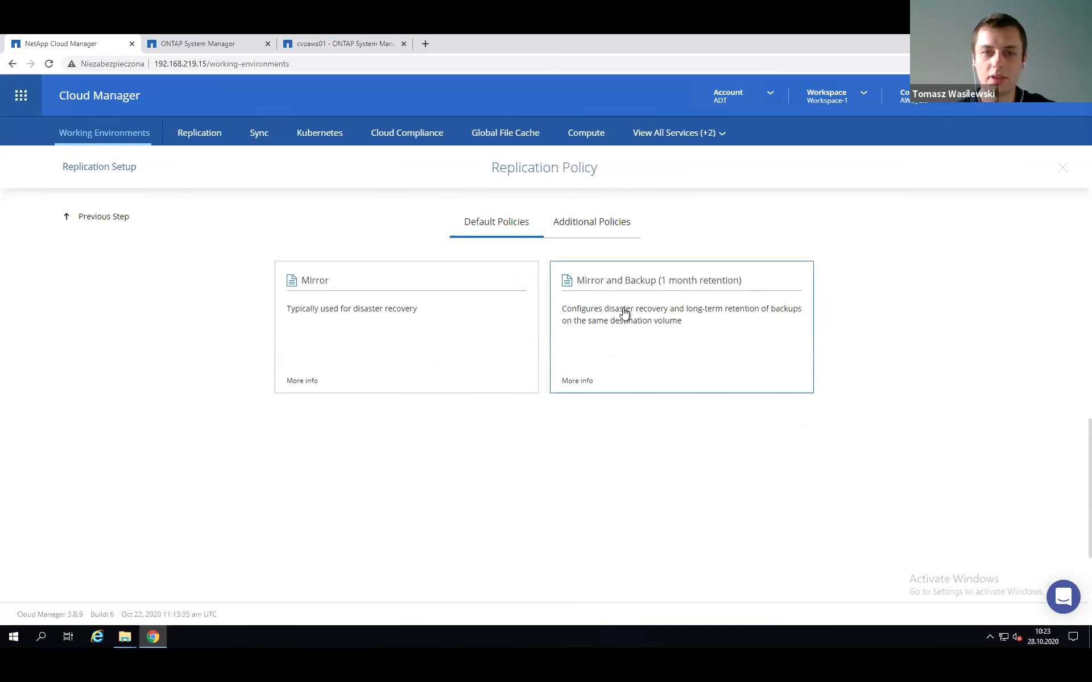
pyautogui.click(594, 223)
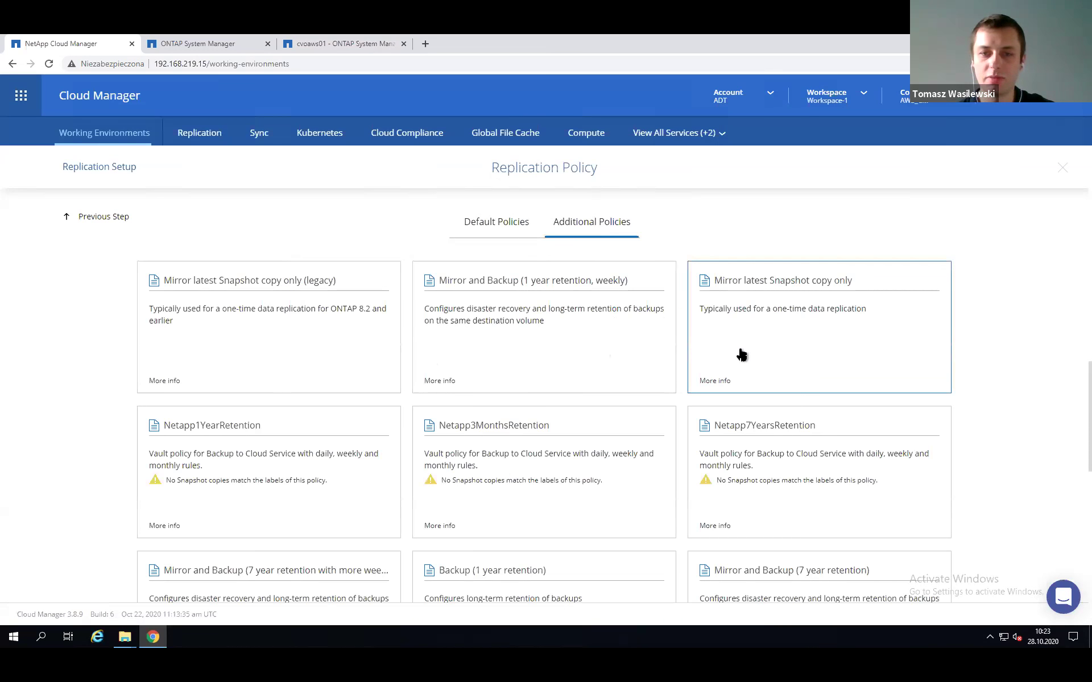
pyautogui.scroll(-1, 519, 361)
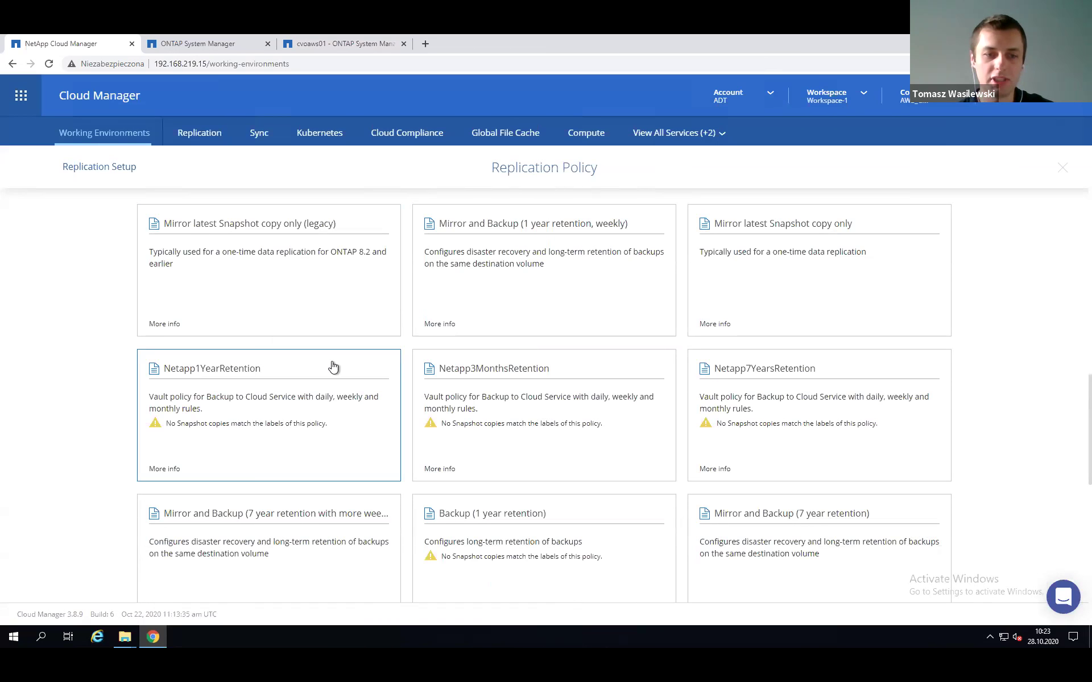
pyautogui.scroll(-6, 333, 367)
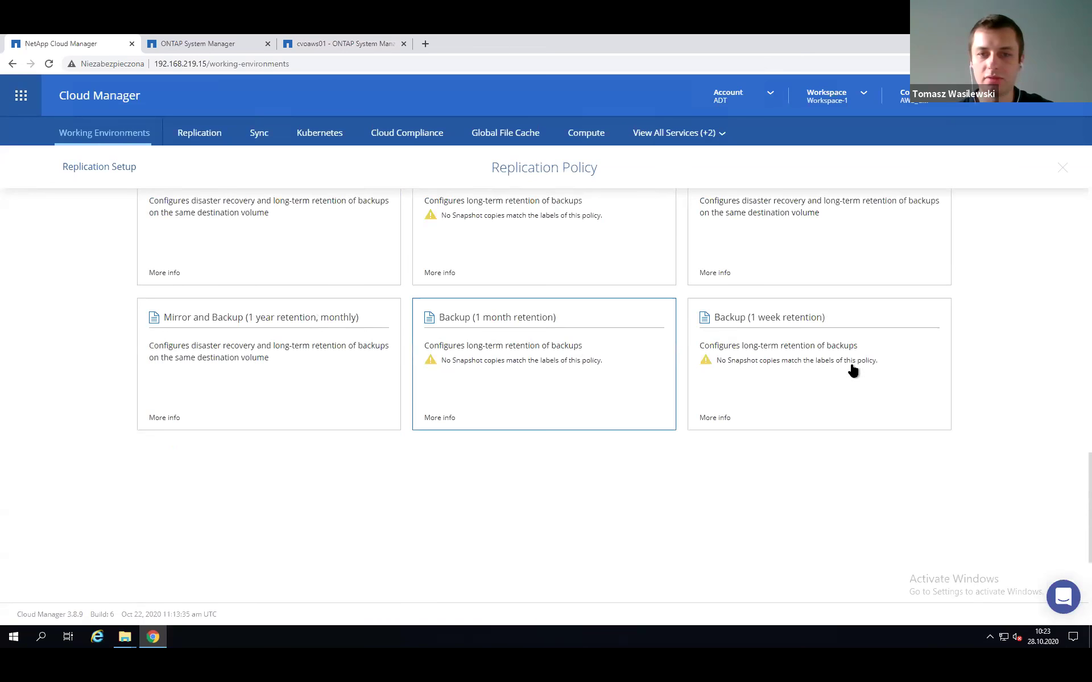
pyautogui.scroll(5, 331, 387)
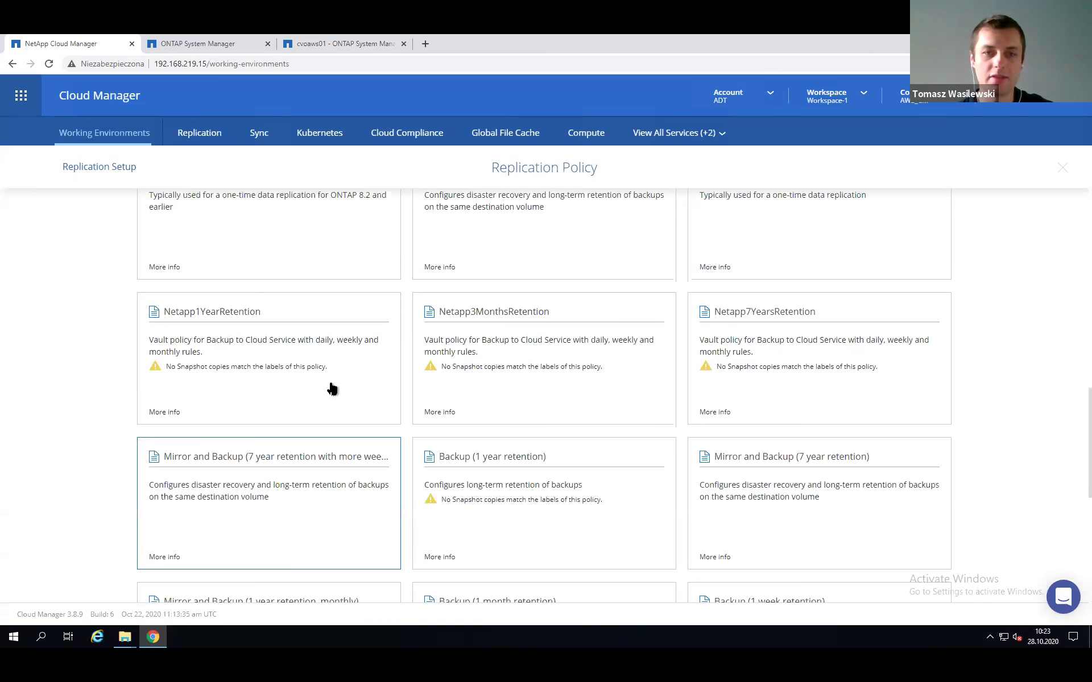
pyautogui.scroll(4, 455, 364)
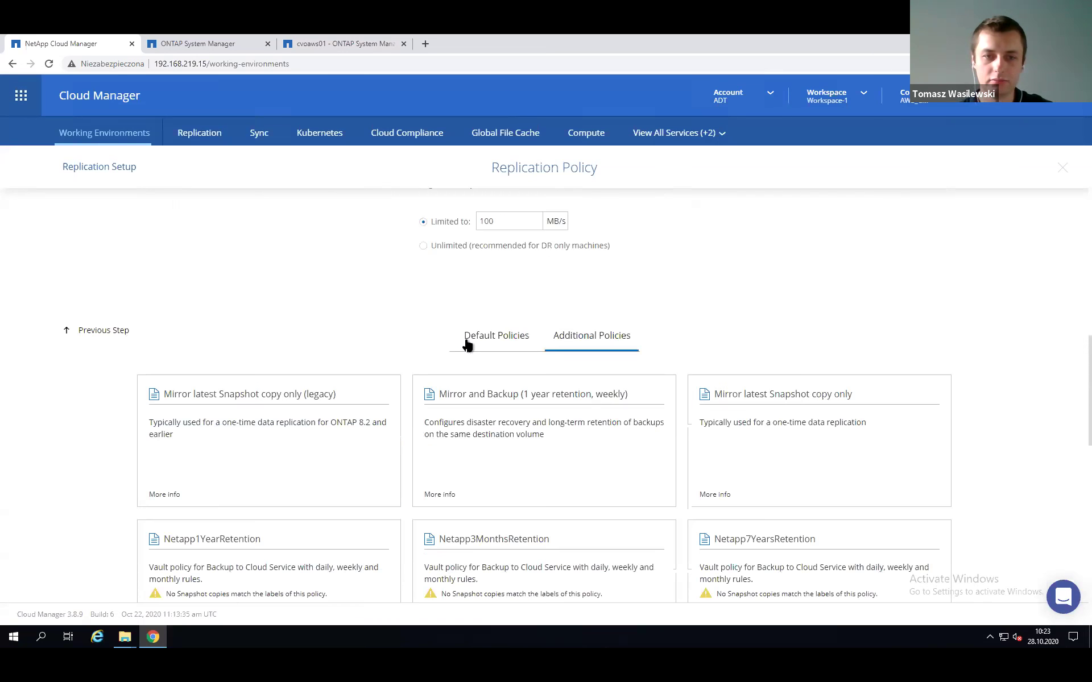
pyautogui.click(466, 340)
pyautogui.click(406, 439)
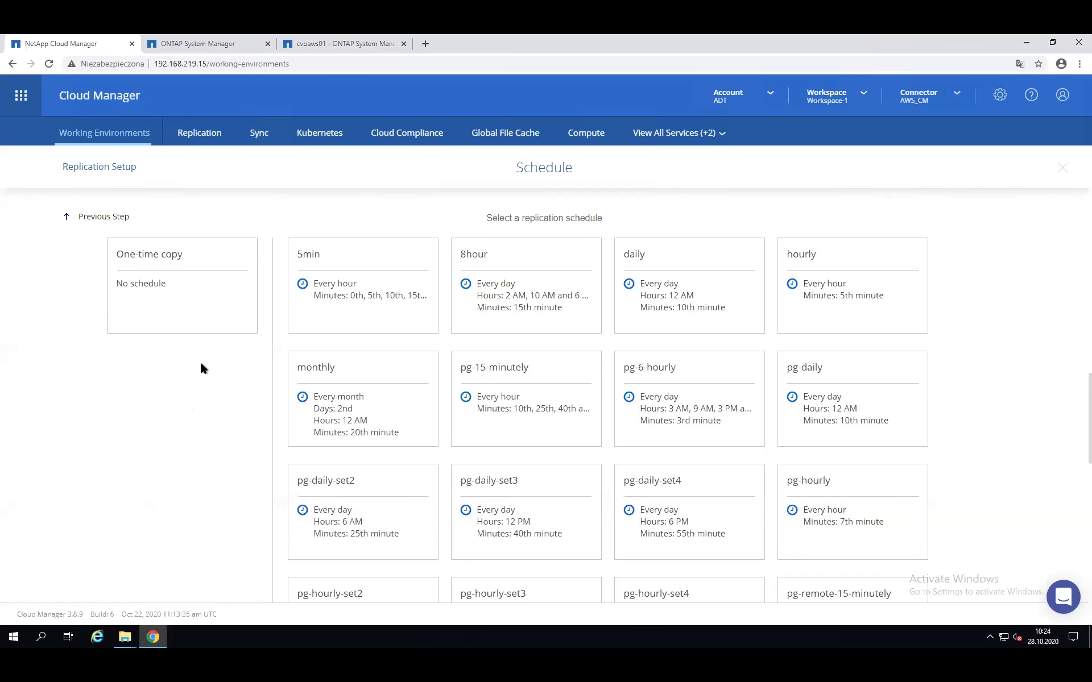
# Choose a one-time copy schedule, acknowledge the AWS resource notice, and launch the replication.
pyautogui.click(195, 299)
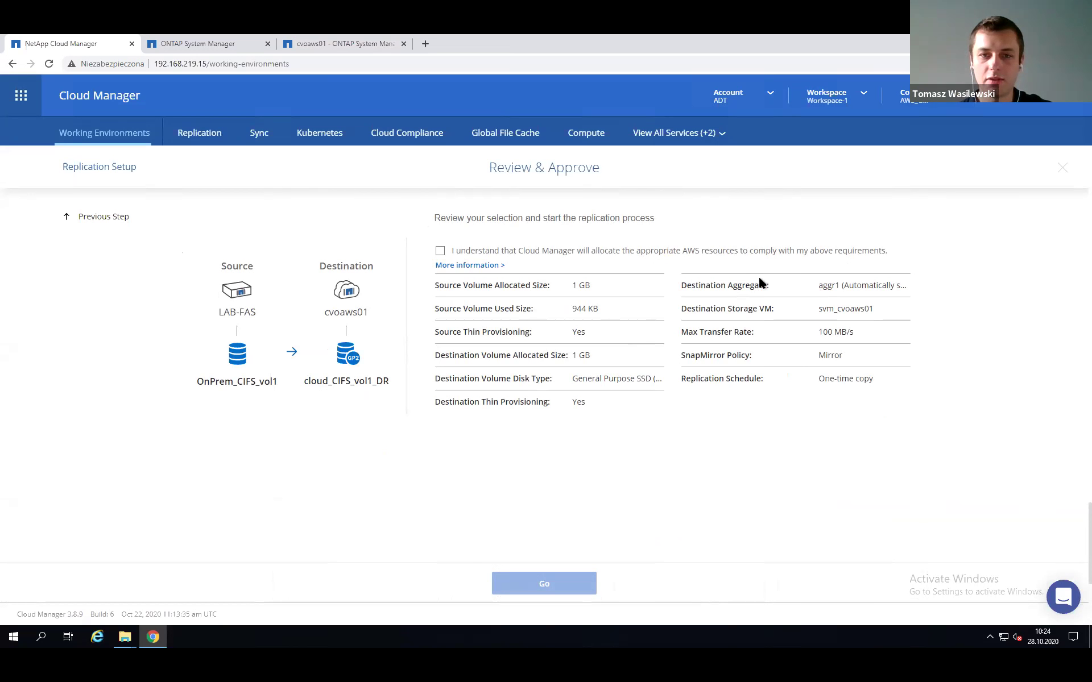
pyautogui.click(440, 250)
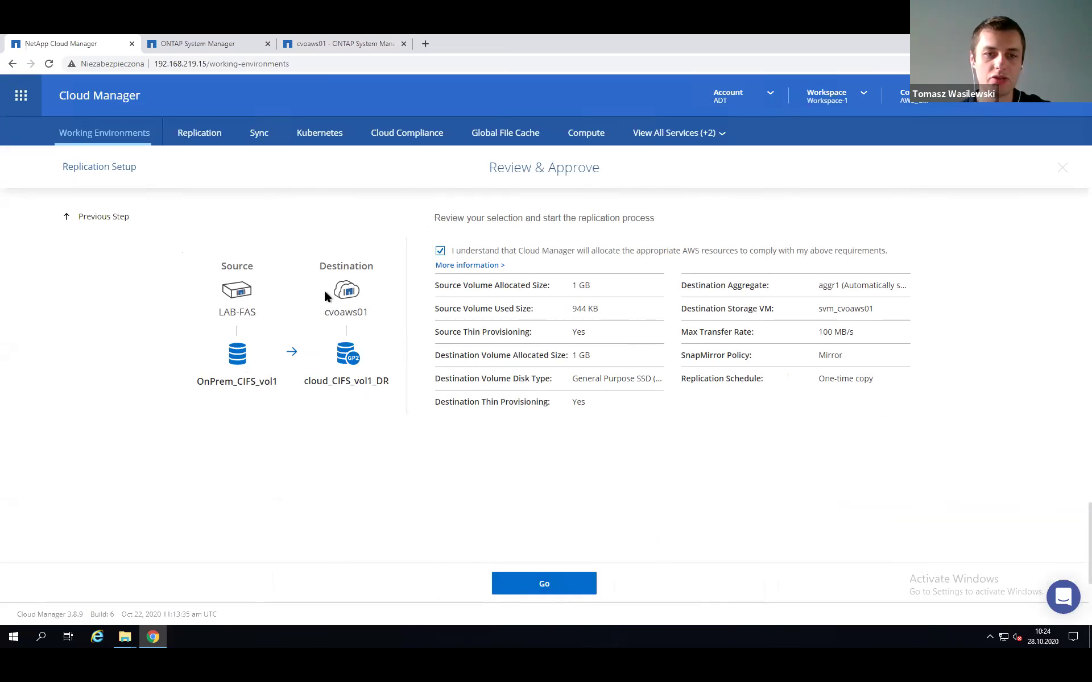
pyautogui.doubleClick(336, 312)
pyautogui.click(458, 443)
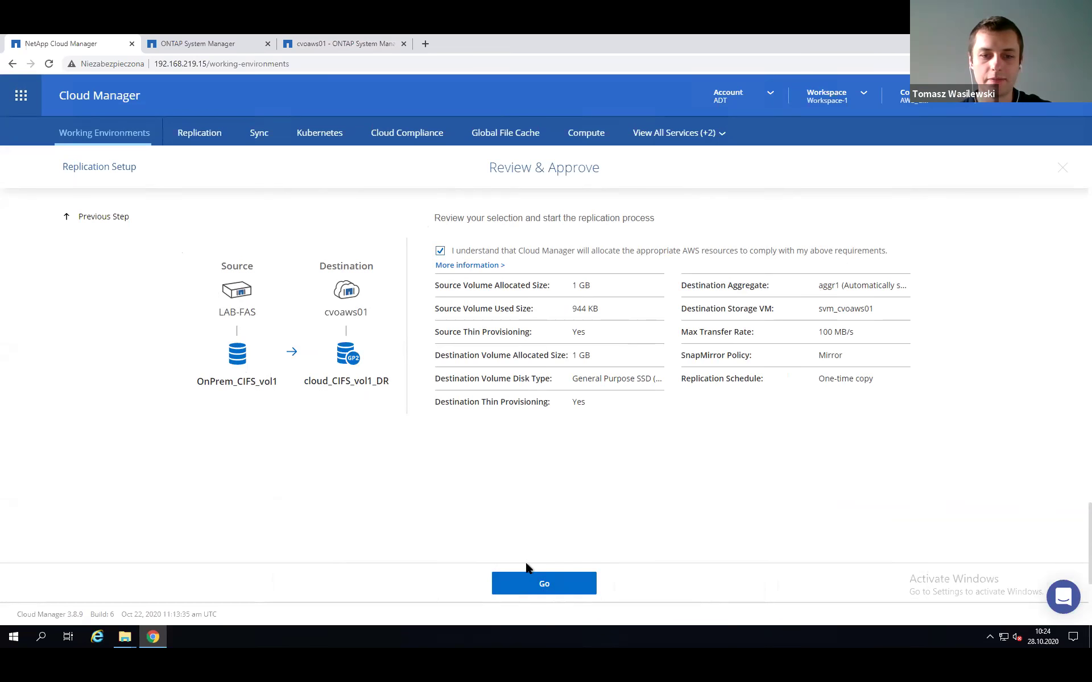
pyautogui.click(544, 593)
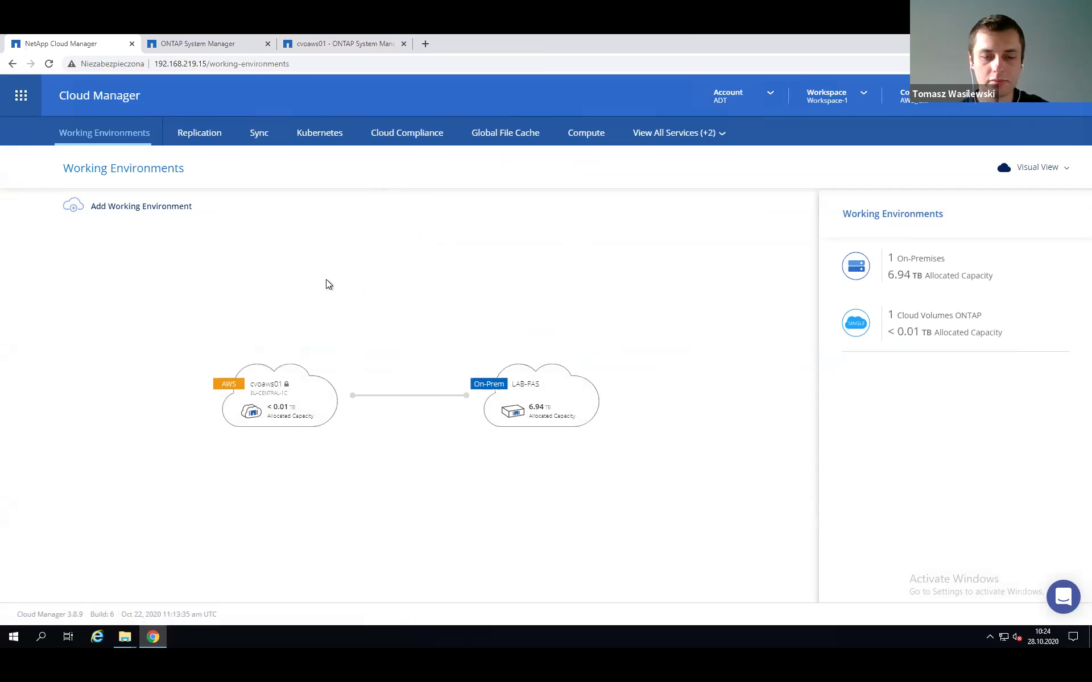
pyautogui.click(198, 136)
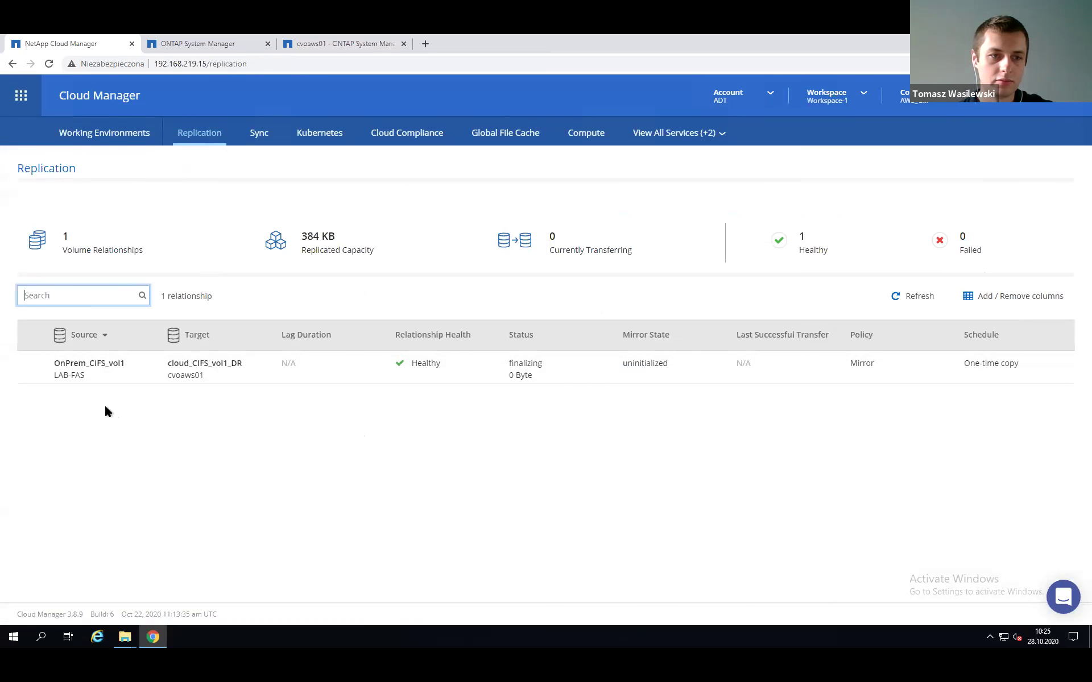
pyautogui.click(112, 136)
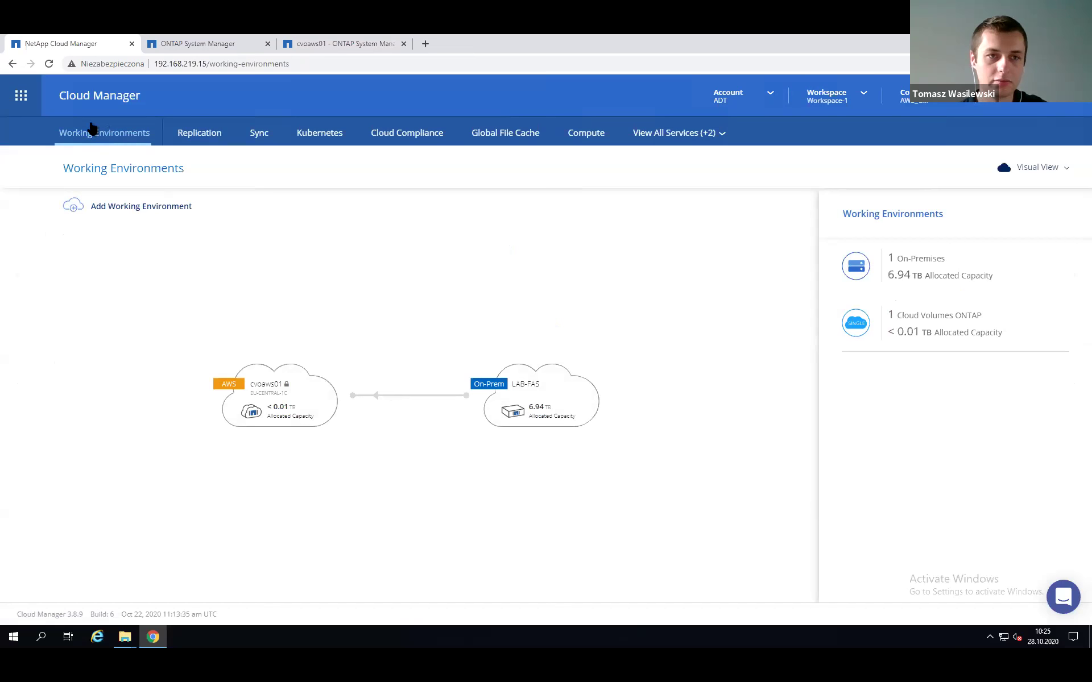
pyautogui.click(194, 135)
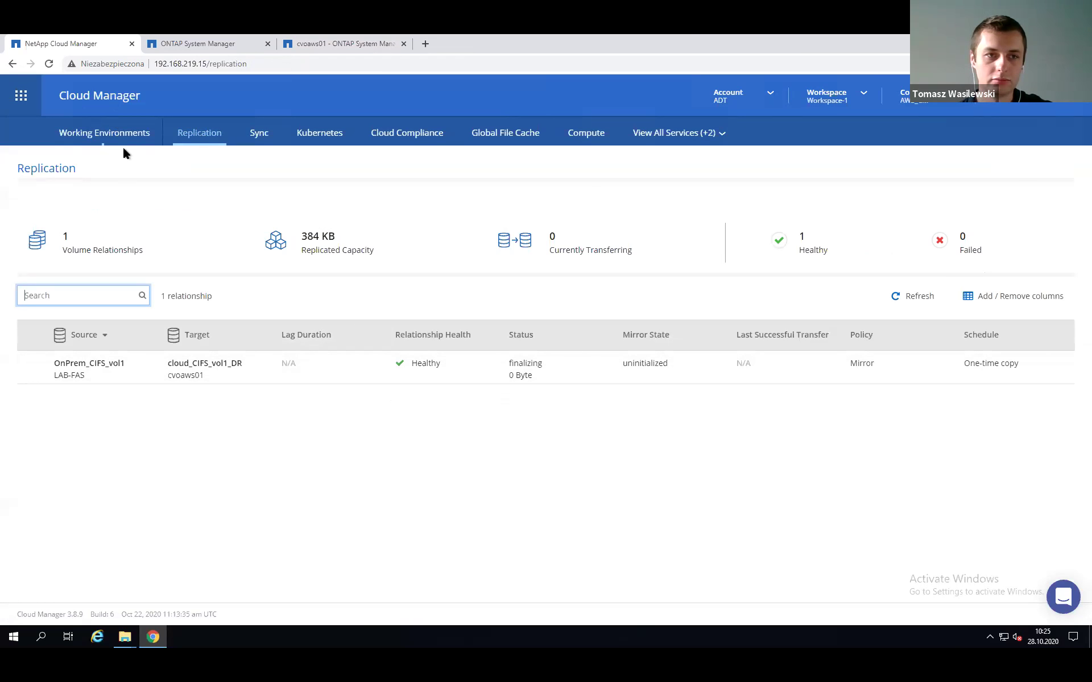
pyautogui.click(108, 132)
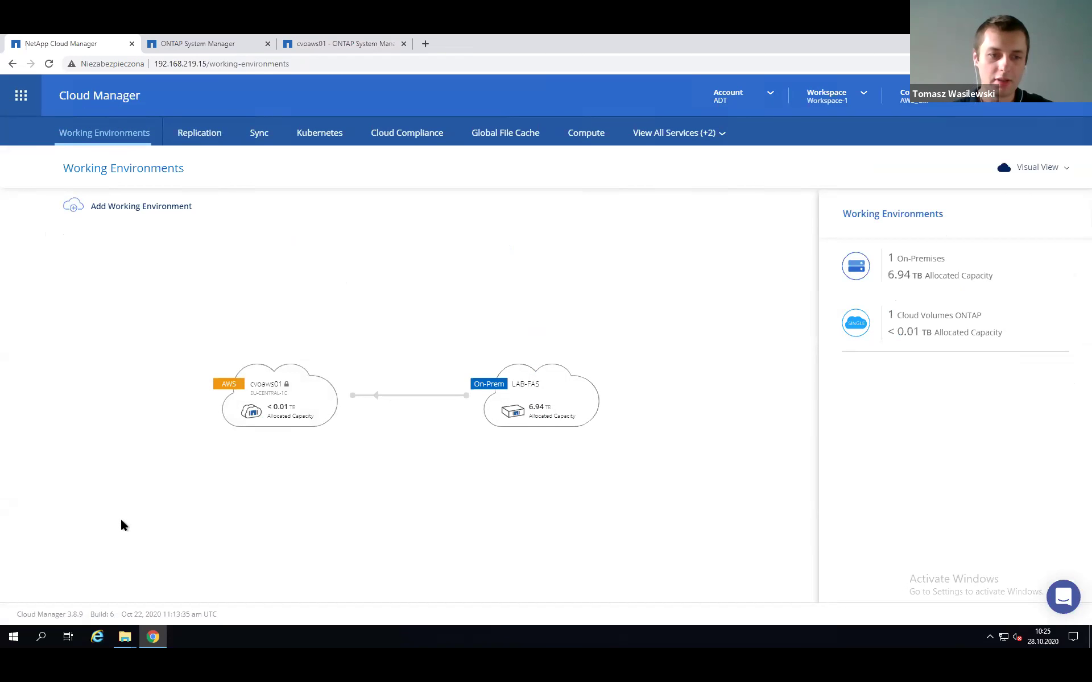
pyautogui.moveTo(125, 637)
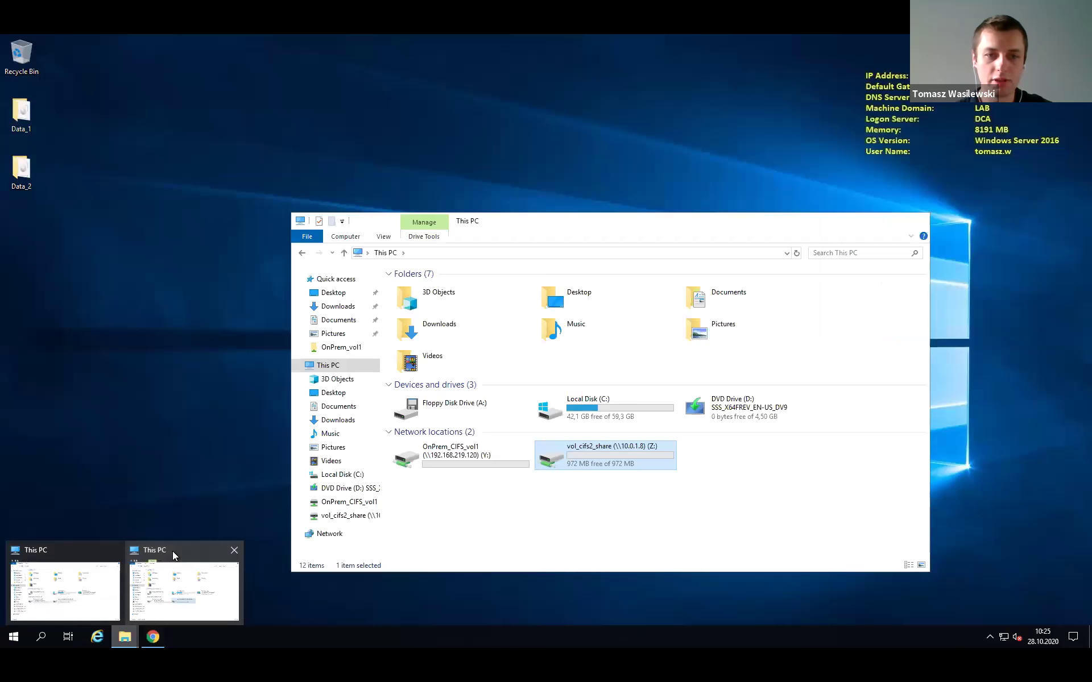
pyautogui.click(172, 551)
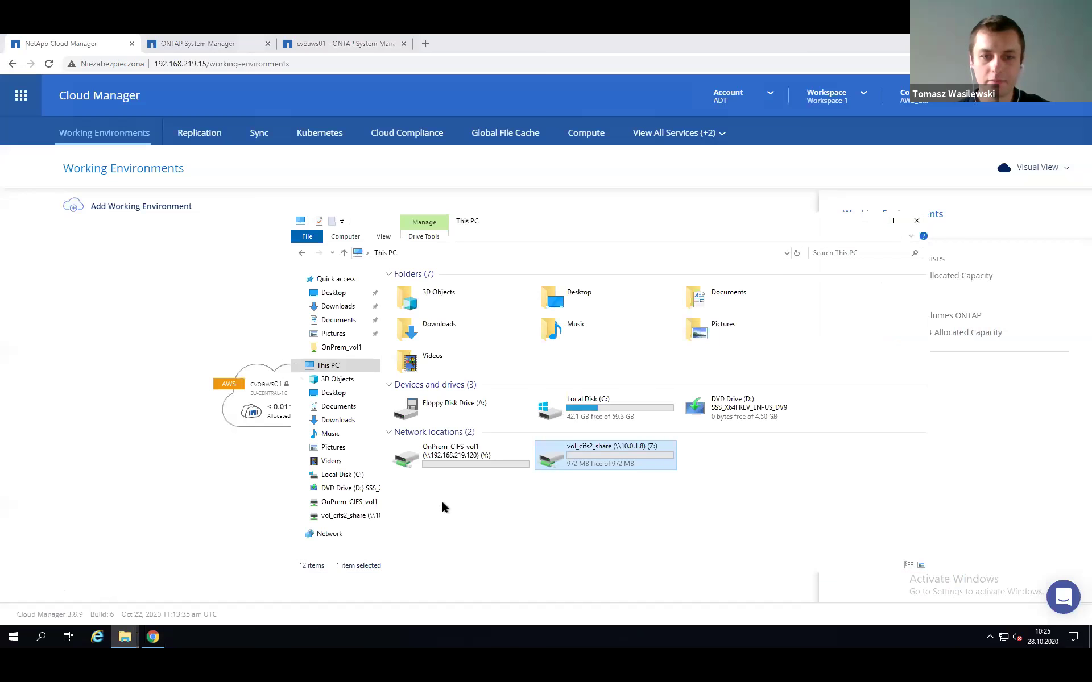
pyautogui.doubleClick(437, 456)
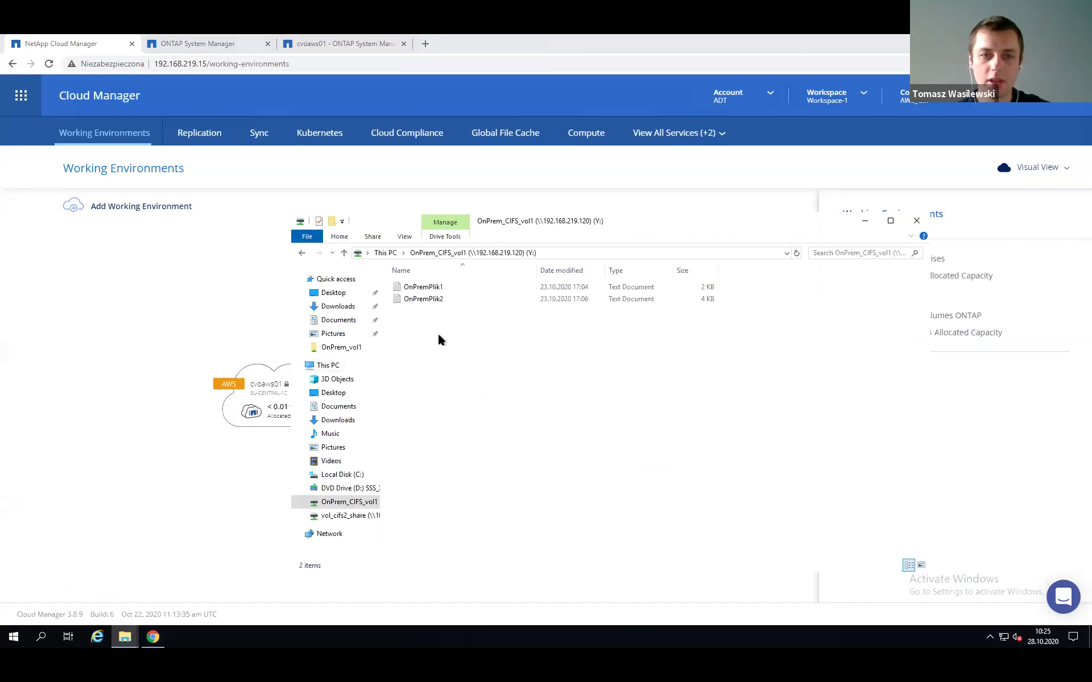
pyautogui.moveTo(405, 281); pyautogui.dragTo(456, 332)
pyautogui.click(494, 397)
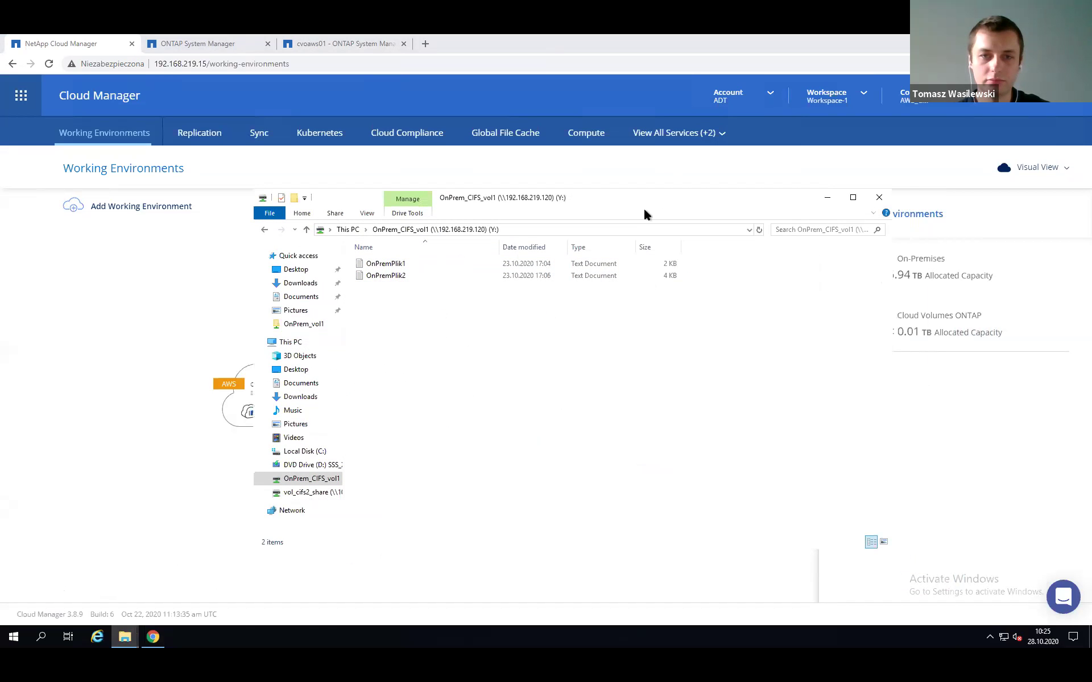
pyautogui.click(878, 198)
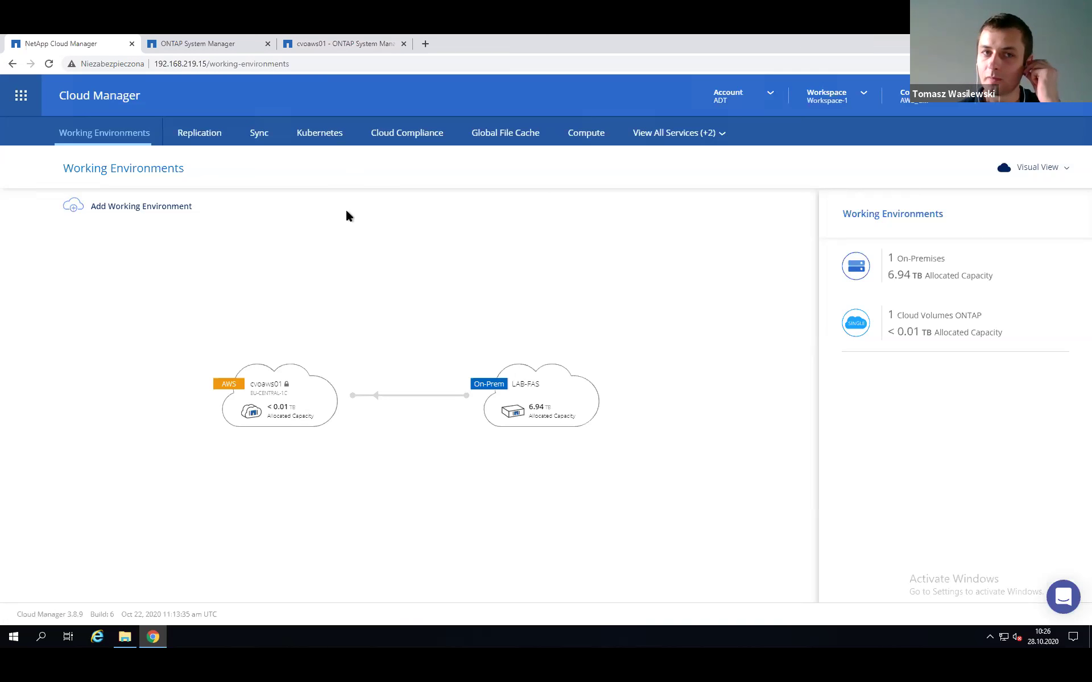
# On the cvoaws01 cluster, mount cloud_CIFS_vol1_DR at /cloud_CIFS_vol1_DR via Junction Paths.
pyautogui.click(334, 44)
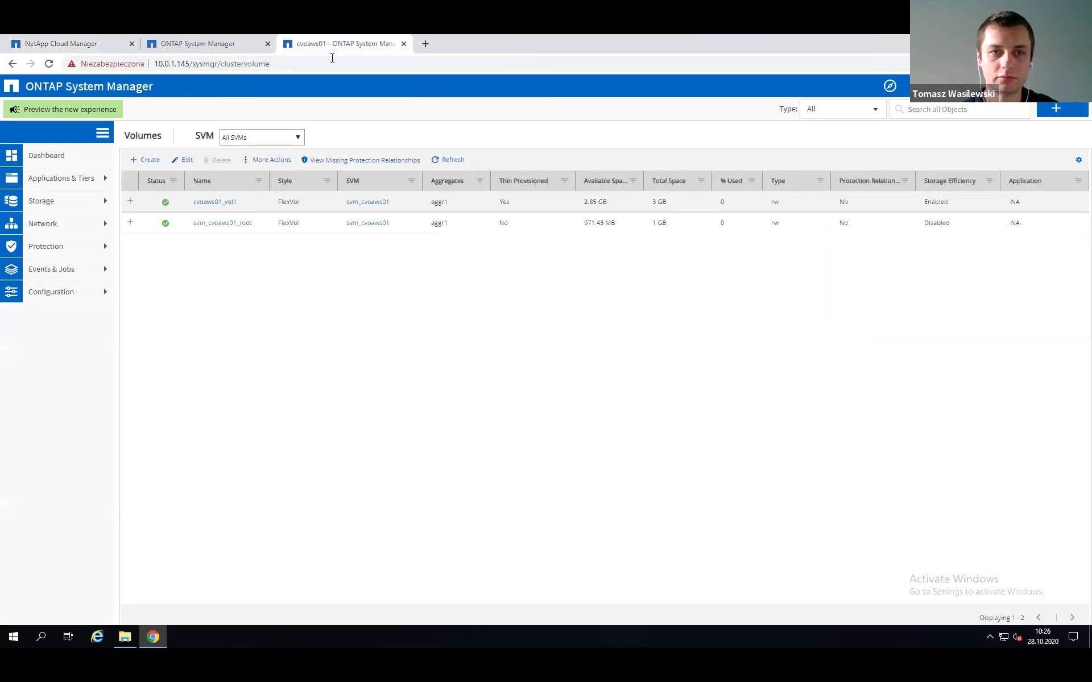
pyautogui.click(78, 205)
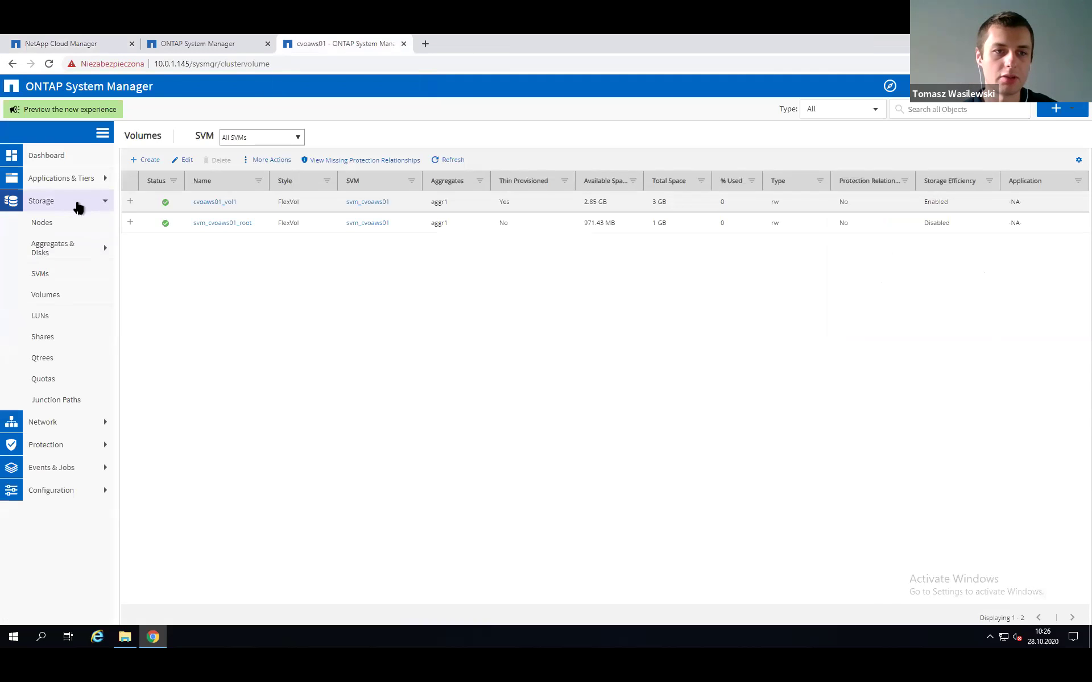
pyautogui.click(64, 399)
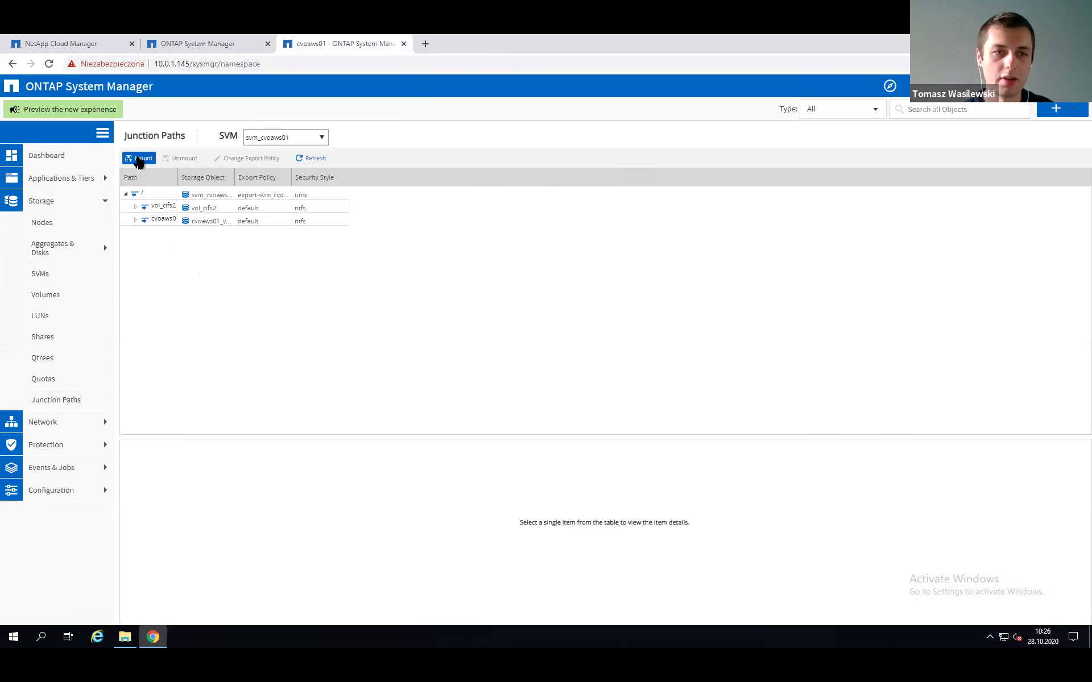
pyautogui.click(139, 160)
pyautogui.click(661, 353)
pyautogui.click(612, 370)
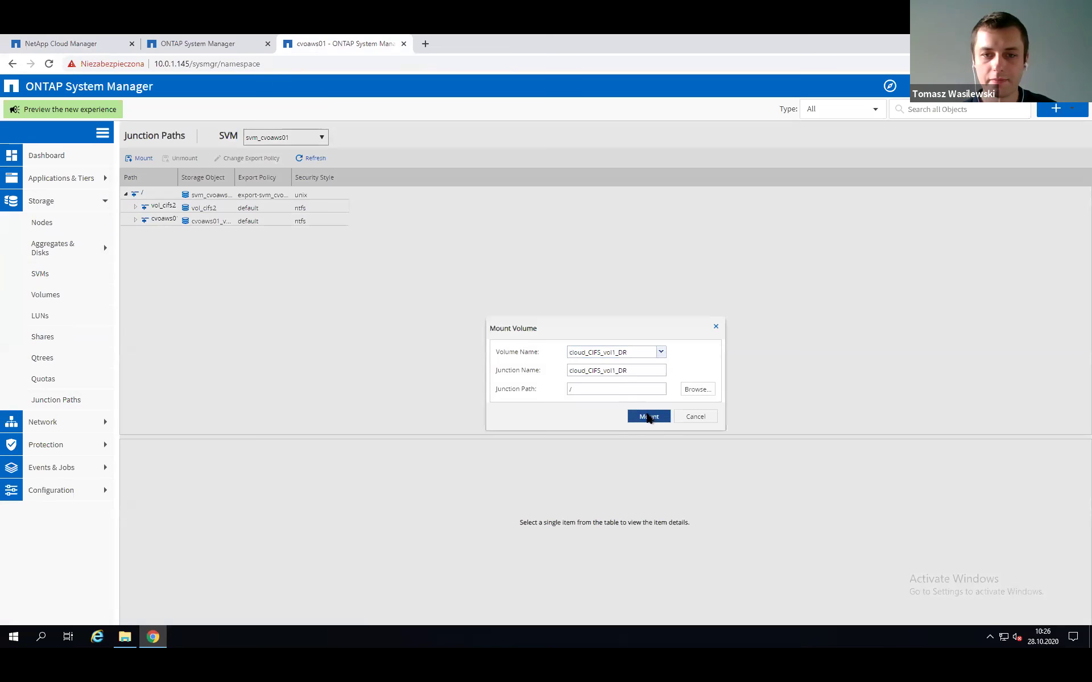
pyautogui.click(648, 417)
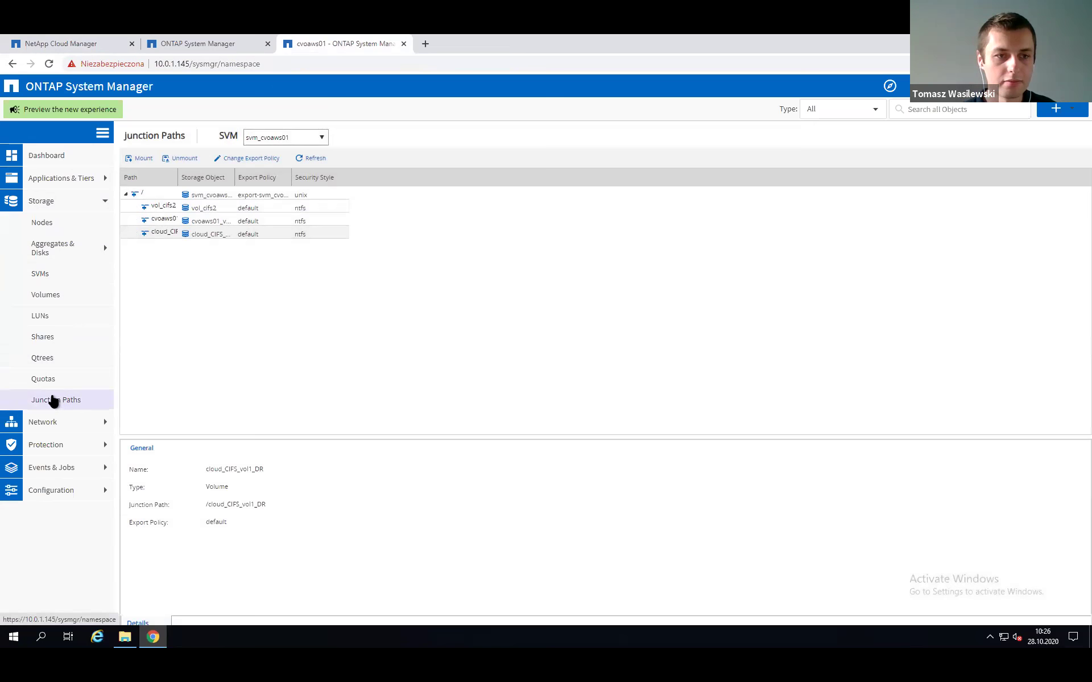
pyautogui.click(54, 338)
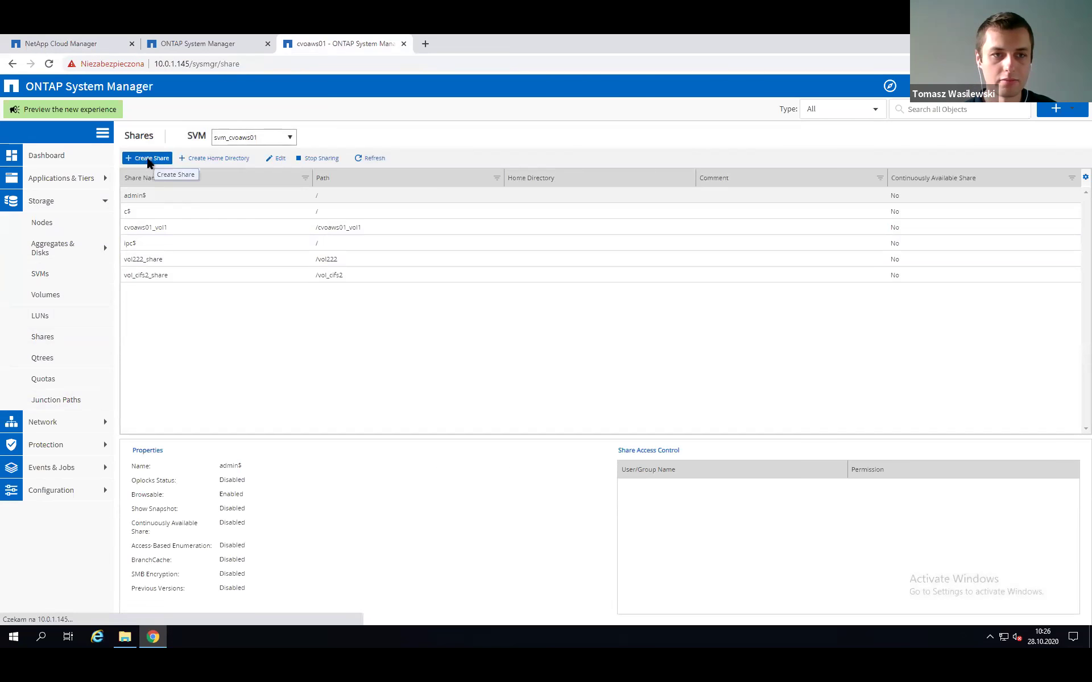
# Share the /cloud_CIFS_vol1_DR folder as cloud_CIFS_vol1_DR, then switch back to Cloud Manager.
pyautogui.click(148, 160)
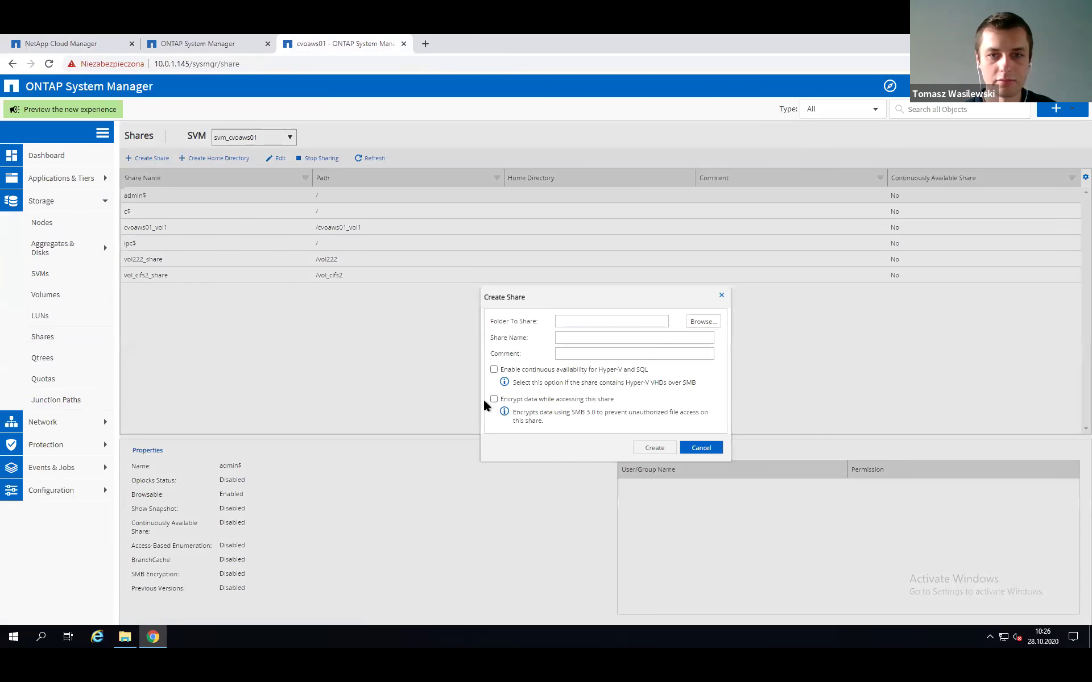
pyautogui.click(695, 321)
pyautogui.click(479, 280)
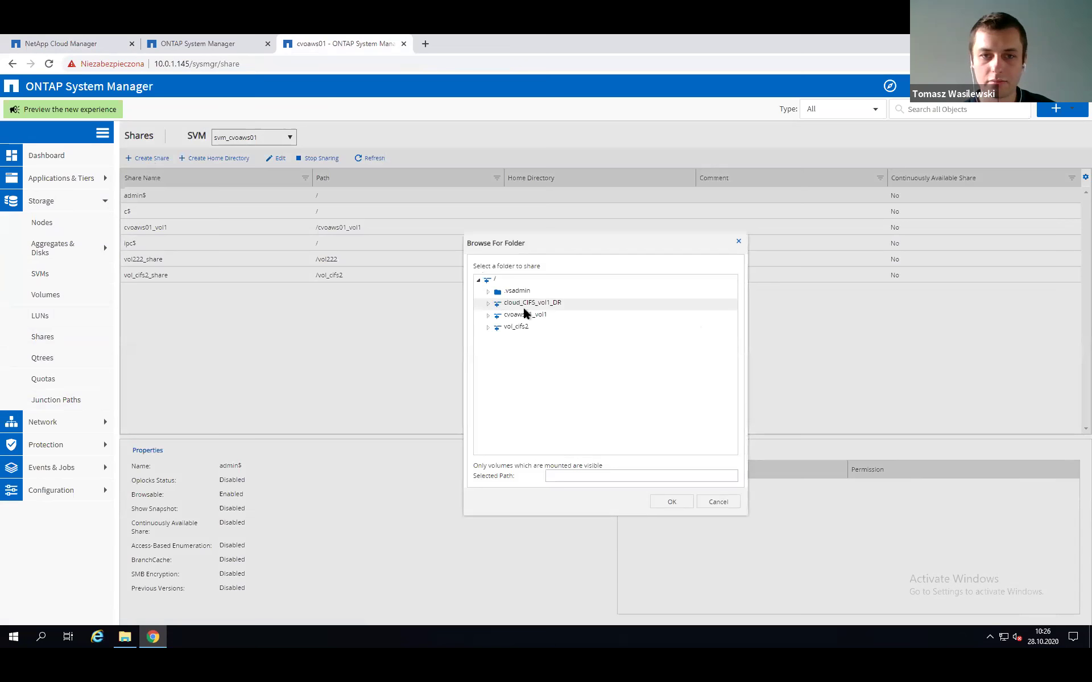
pyautogui.click(529, 303)
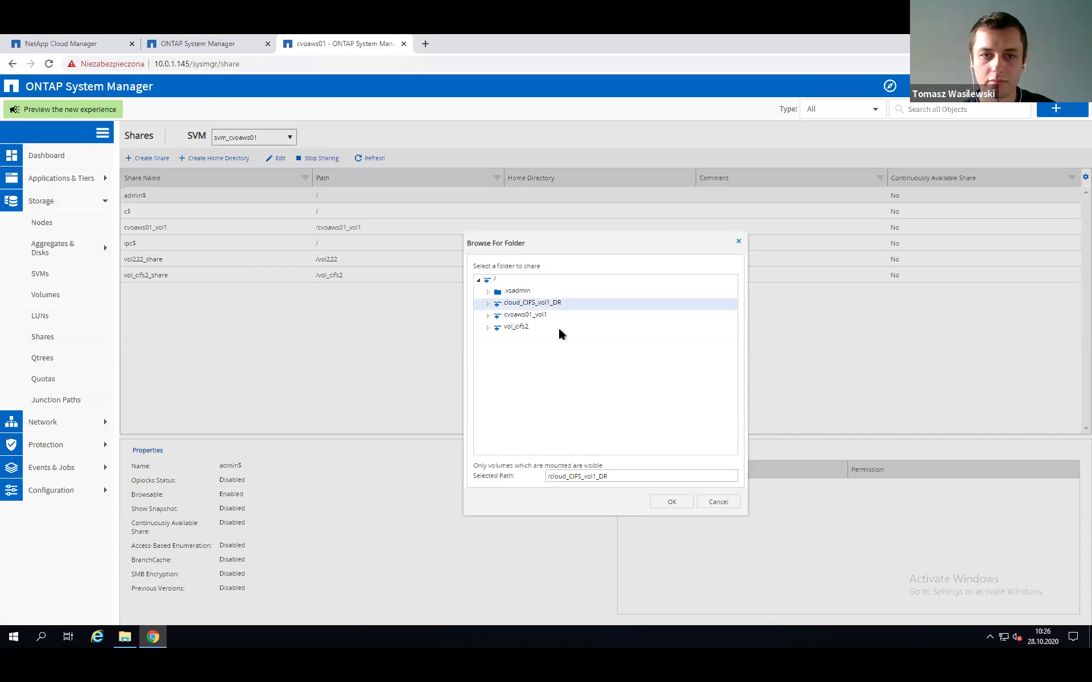
pyautogui.click(672, 503)
pyautogui.click(655, 449)
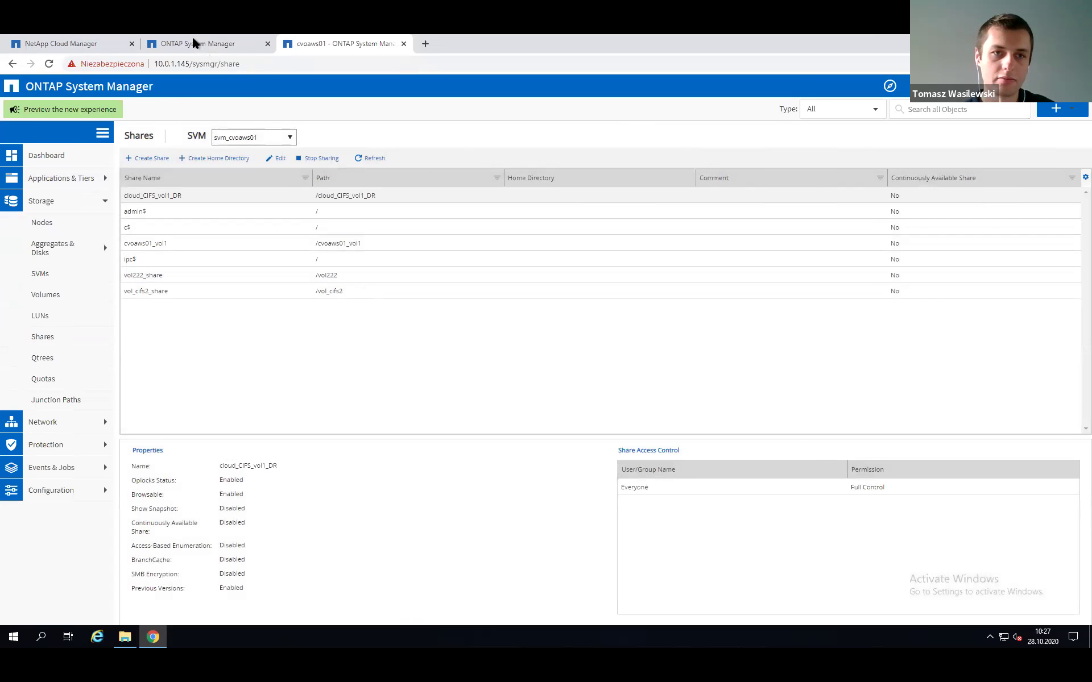
pyautogui.click(85, 43)
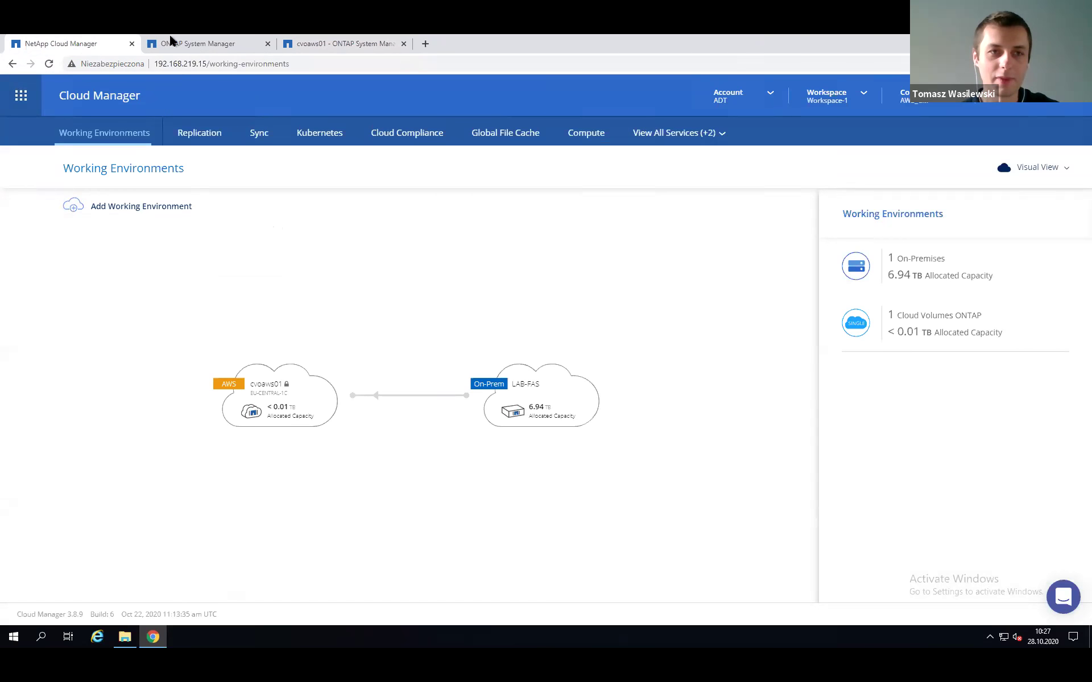
# Sign in to the LAB-FAS System Manager as admin with the account password.
pyautogui.click(197, 45)
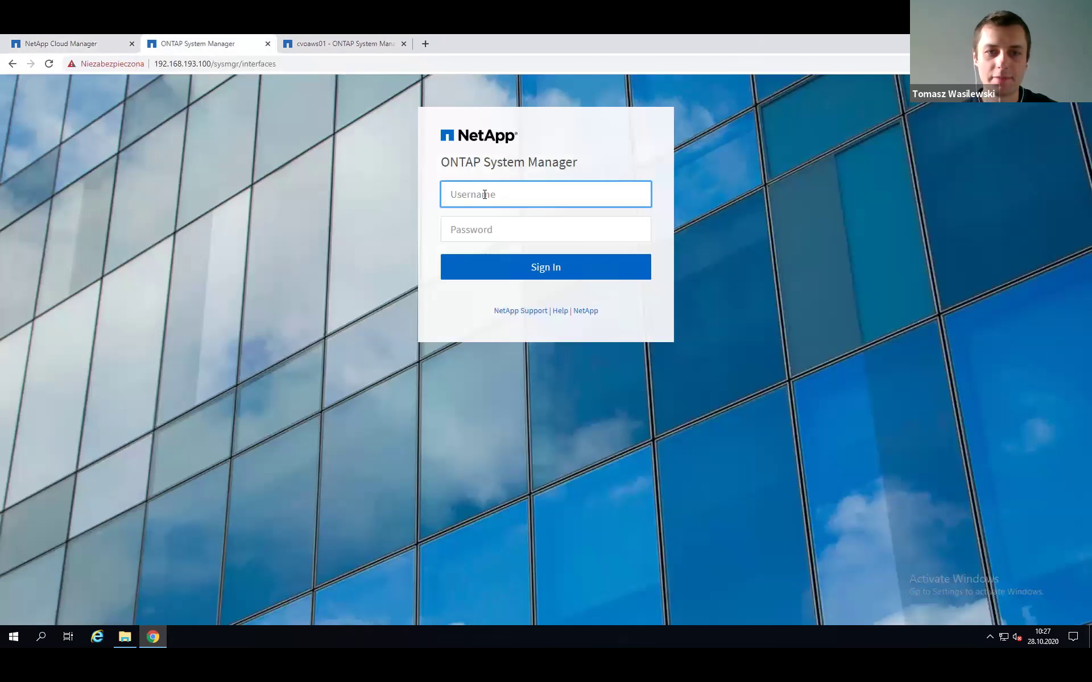
pyautogui.write('admin')
pyautogui.press('Tab')
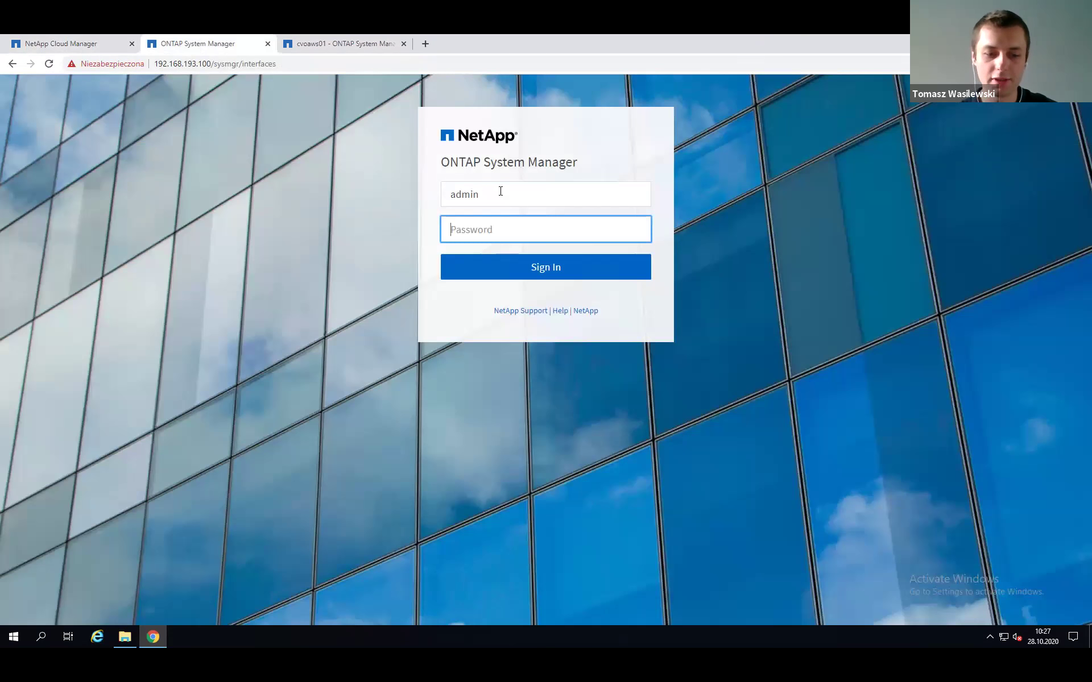
pyautogui.hotkey('ctrl', 'v')
pyautogui.press('Return')
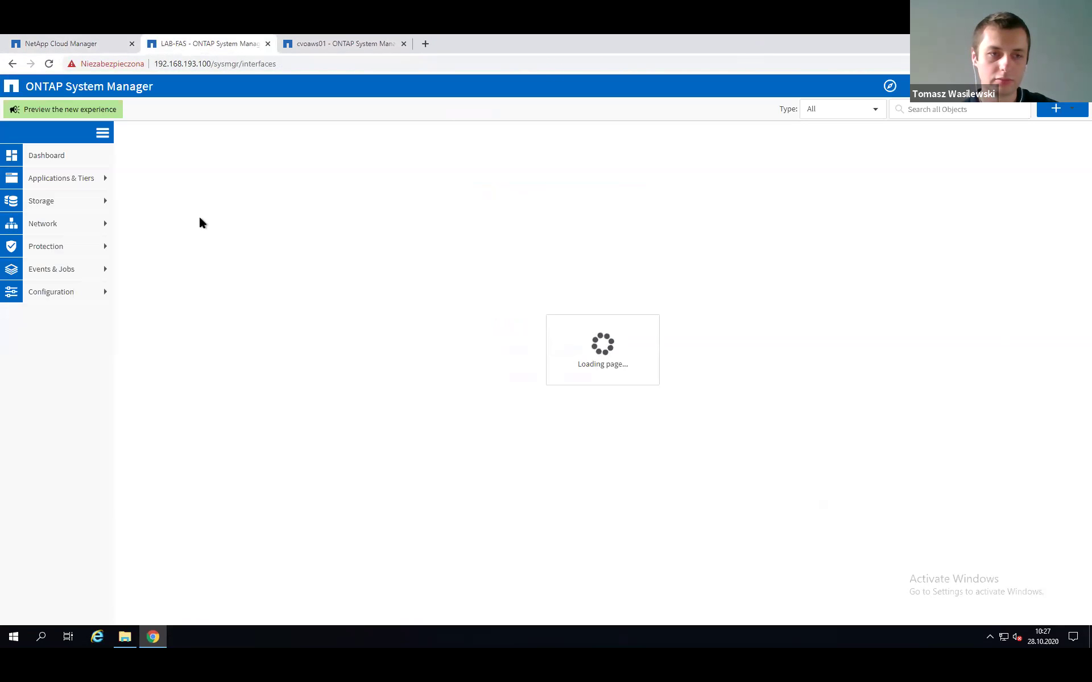
# Disable the onprem_svm-01_e0d_cifs network interface from the Network Interfaces list.
pyautogui.click(62, 230)
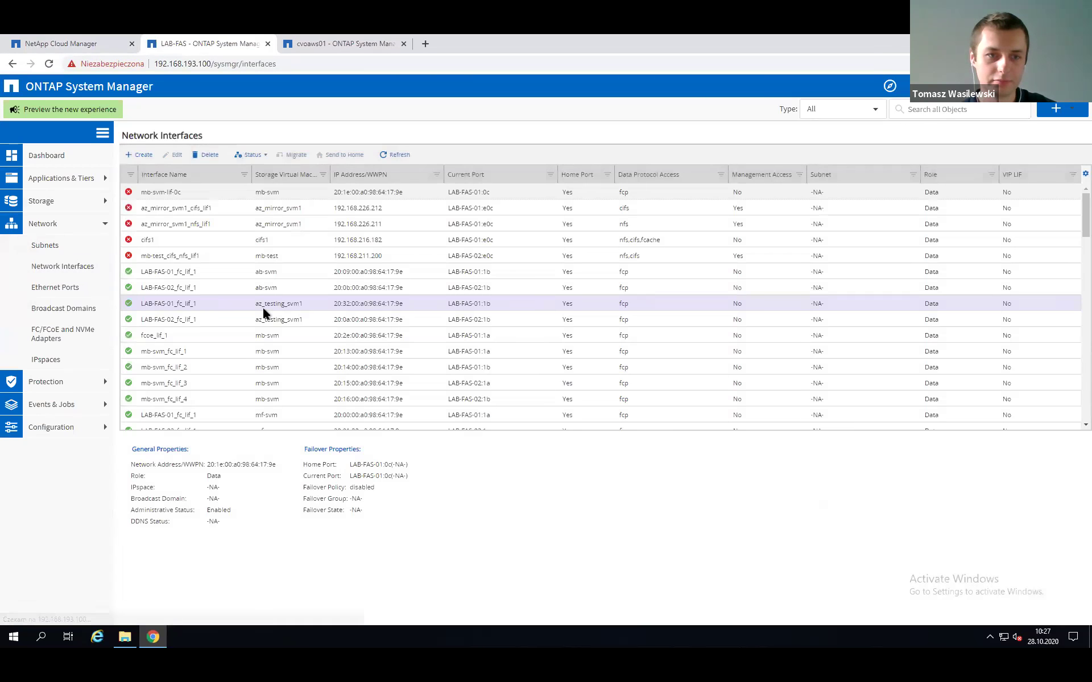
pyautogui.scroll(-3, 207, 364)
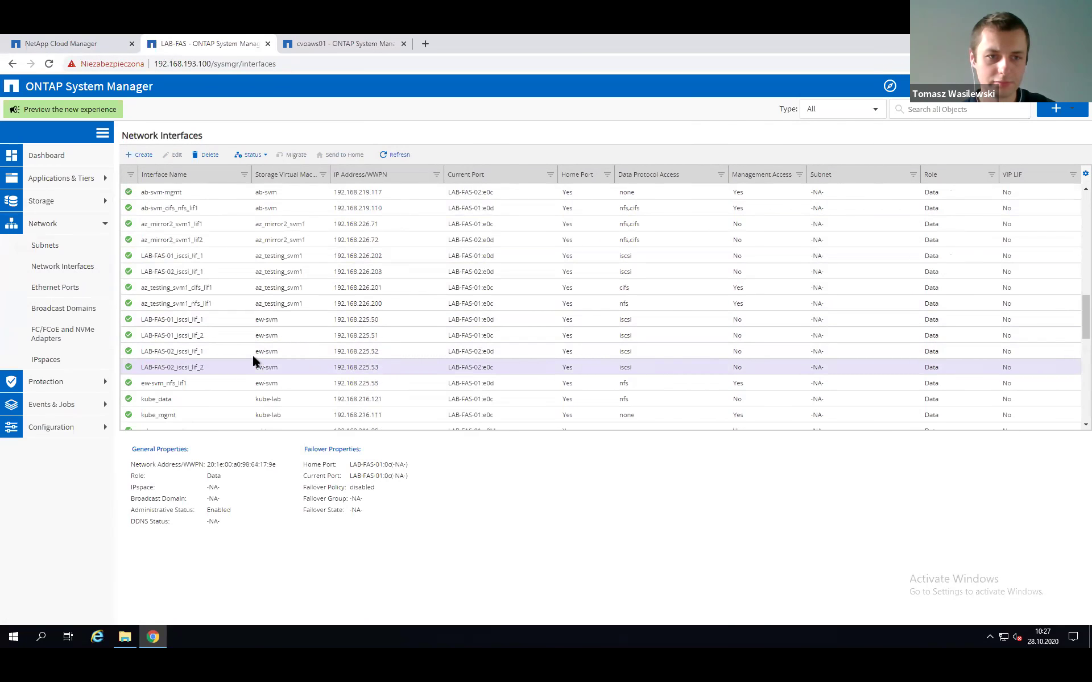
pyautogui.scroll(-5, 208, 344)
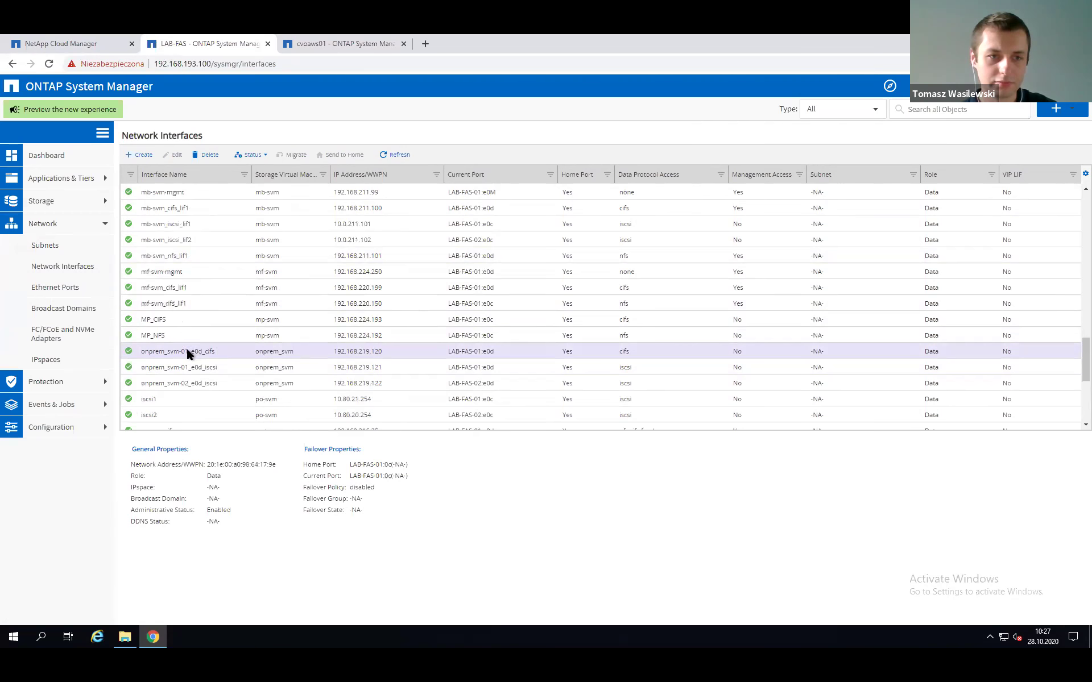
pyautogui.rightClick(187, 353)
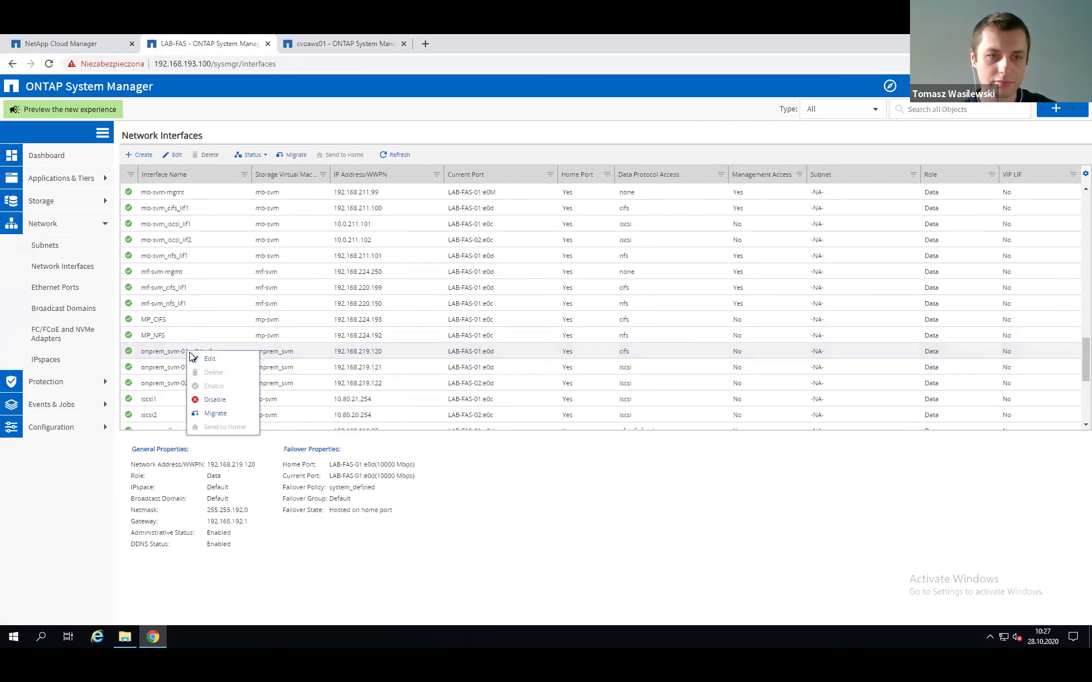
pyautogui.click(209, 400)
pyautogui.click(676, 404)
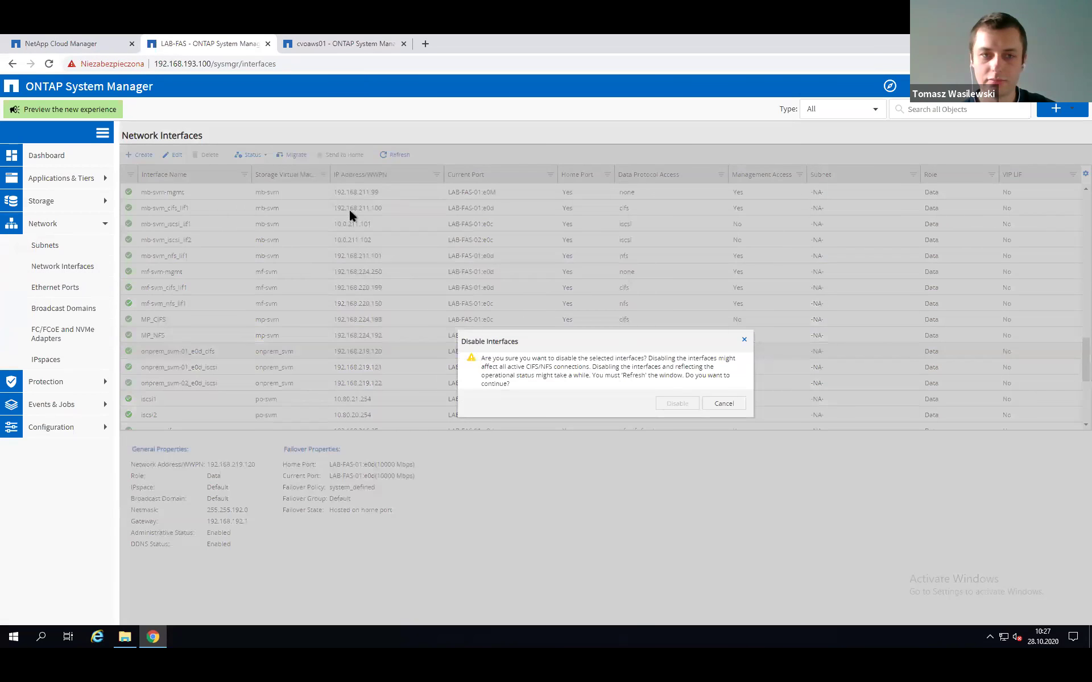
pyautogui.click(73, 37)
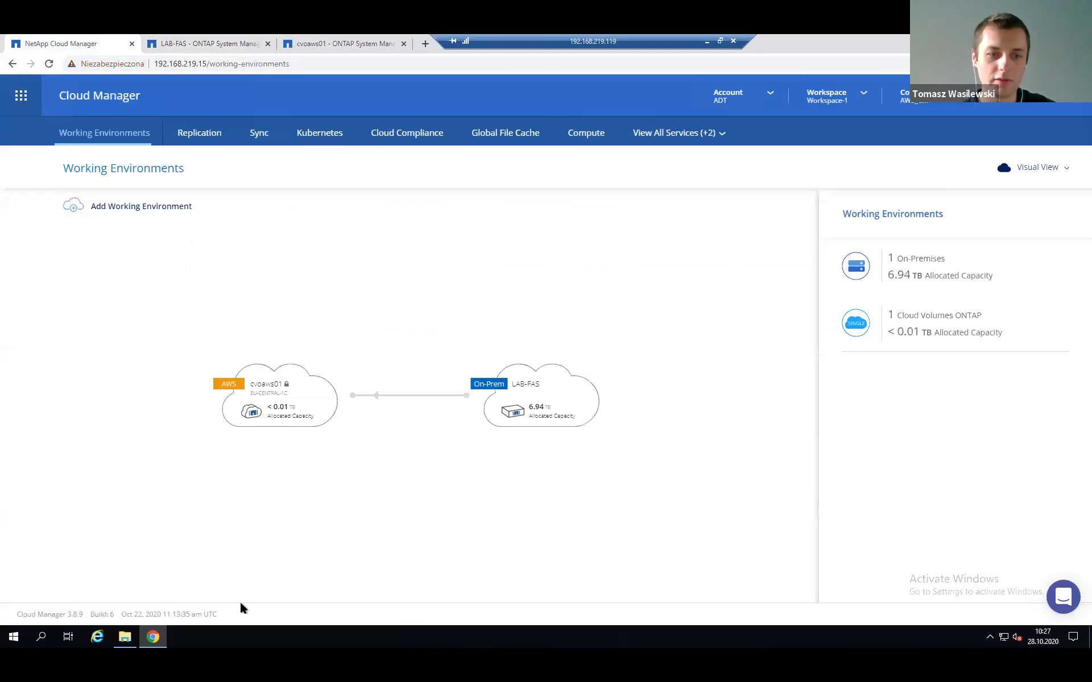
pyautogui.click(125, 636)
pyautogui.doubleClick(434, 443)
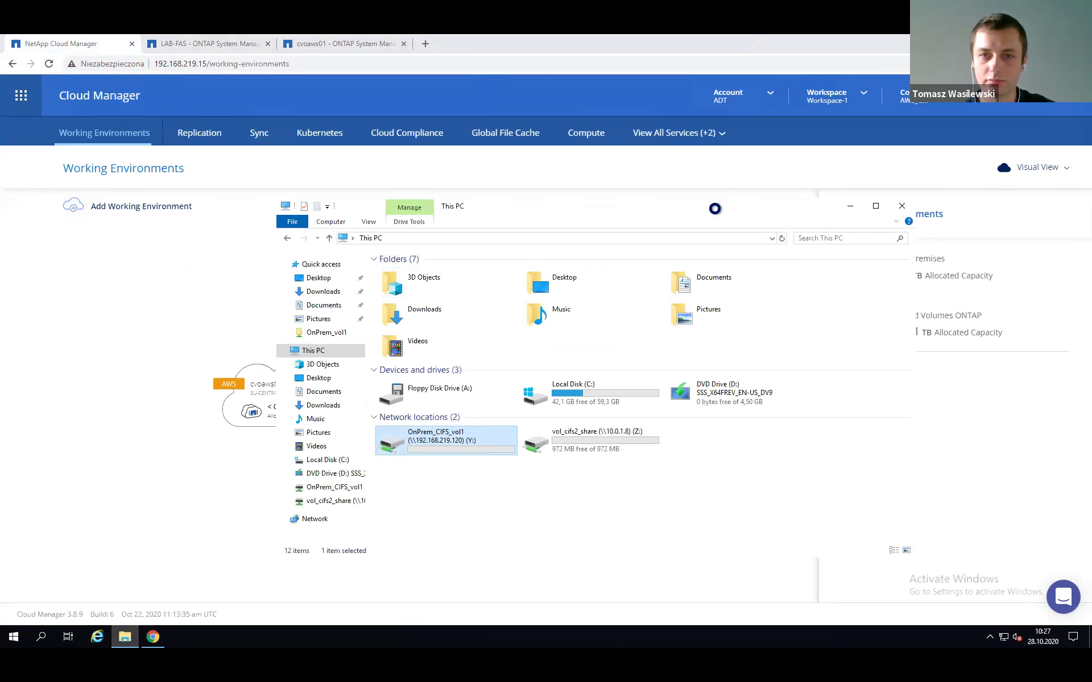
pyautogui.moveTo(715, 207); pyautogui.dragTo(670, 208)
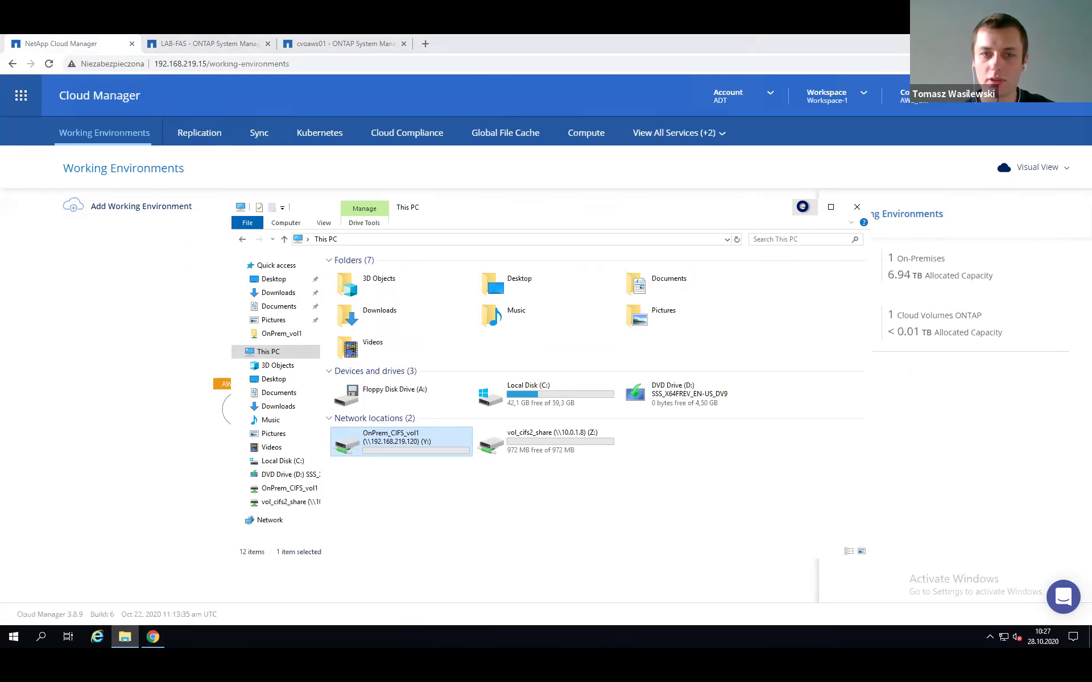
pyautogui.click(803, 208)
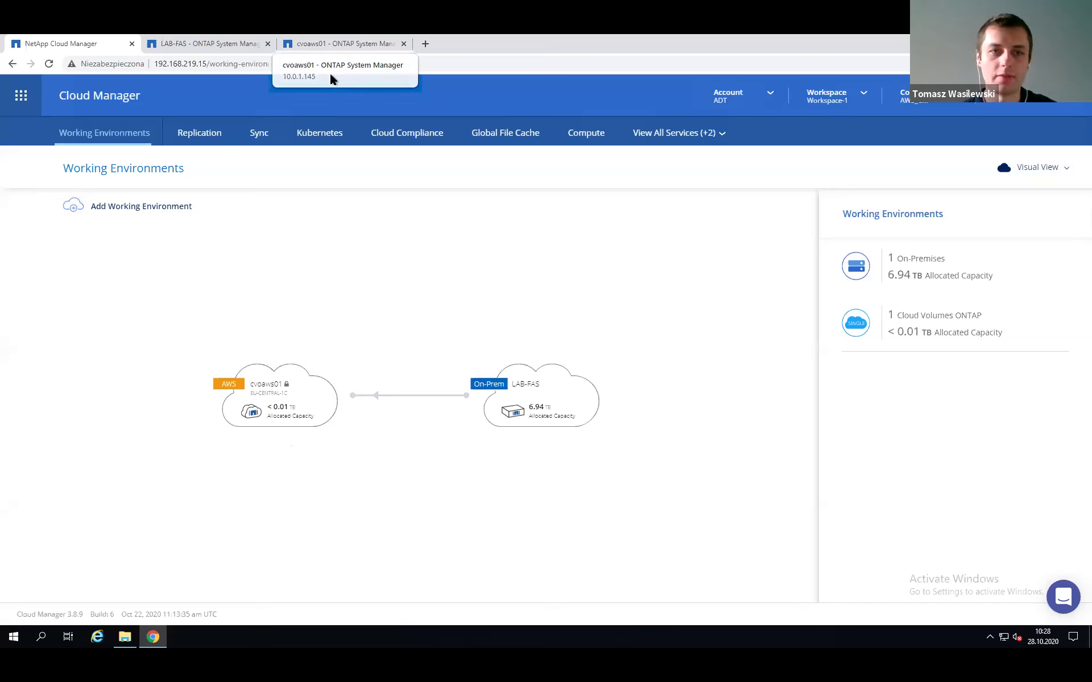
# Open the Volume Relationships list under Protection on the cvoaws01 cluster.
pyautogui.click(338, 44)
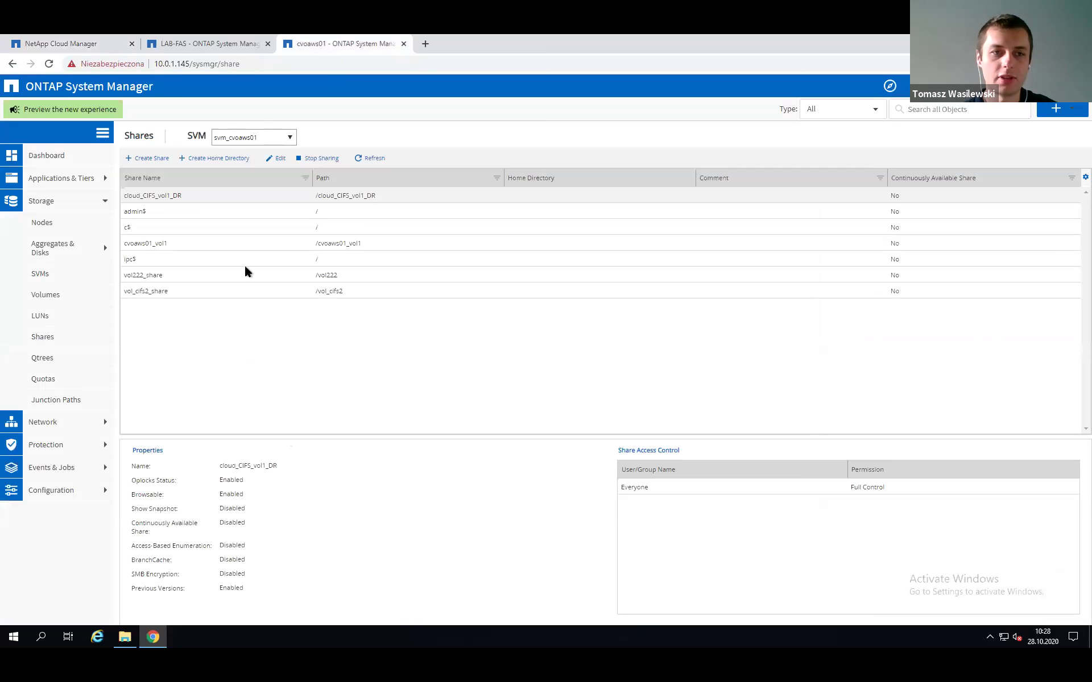
pyautogui.click(44, 447)
pyautogui.click(53, 474)
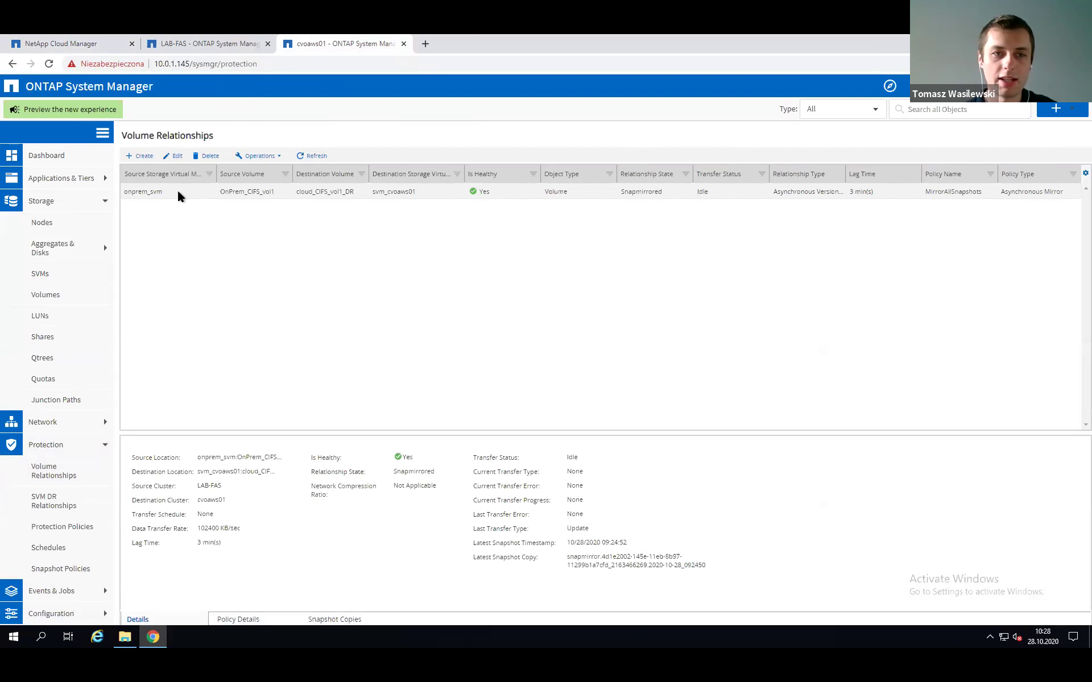
# Break the OnPrem_CIFS_vol1 to cloud_CIFS_vol1_DR relationship, then return to Cloud Manager.
pyautogui.rightClick(149, 193)
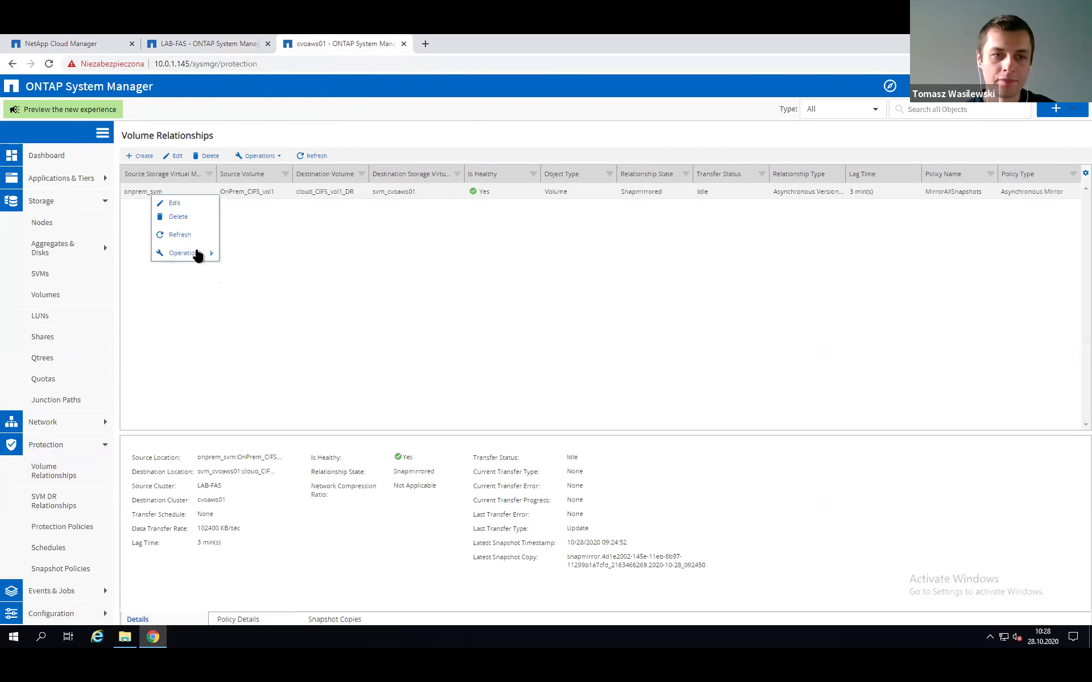
pyautogui.moveTo(196, 253)
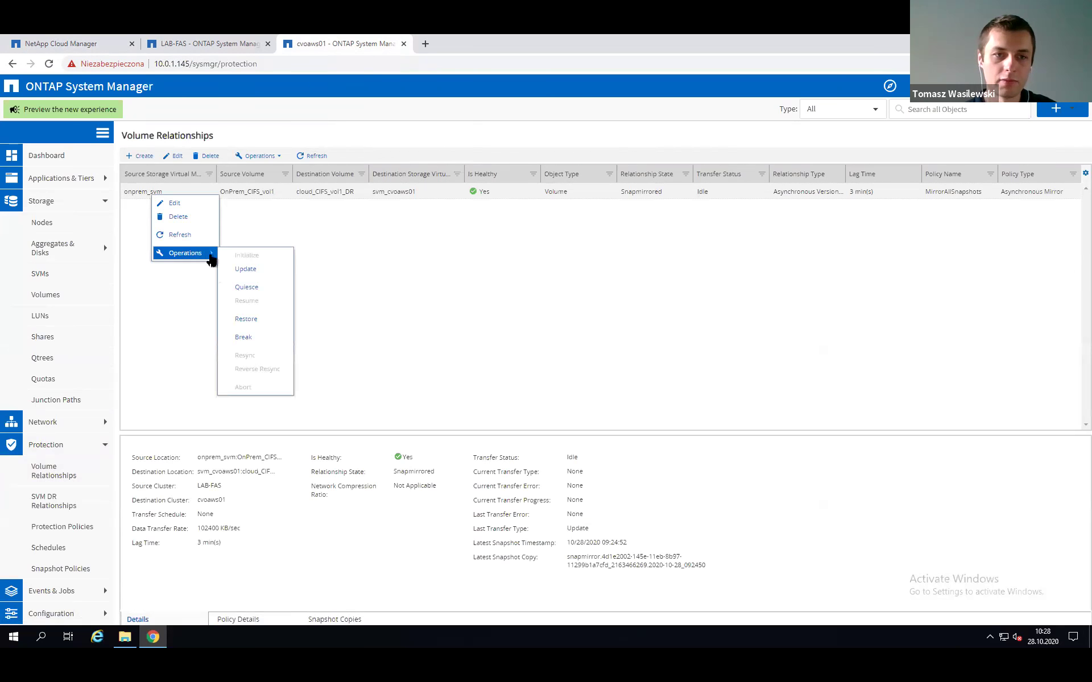
pyautogui.click(242, 338)
pyautogui.click(472, 398)
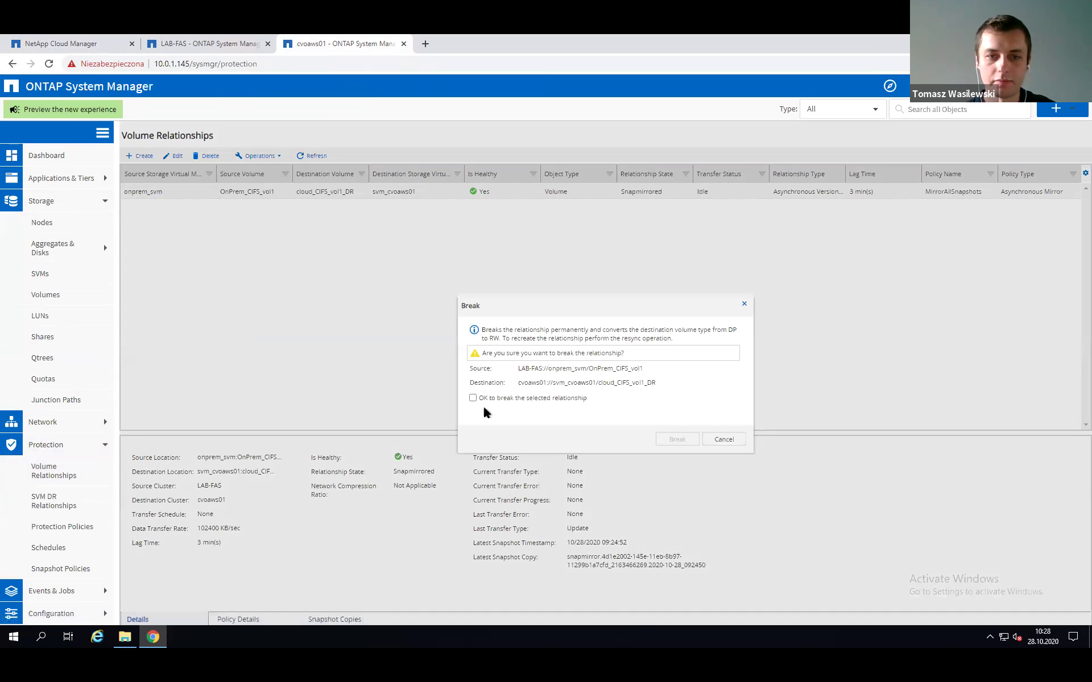
pyautogui.click(676, 441)
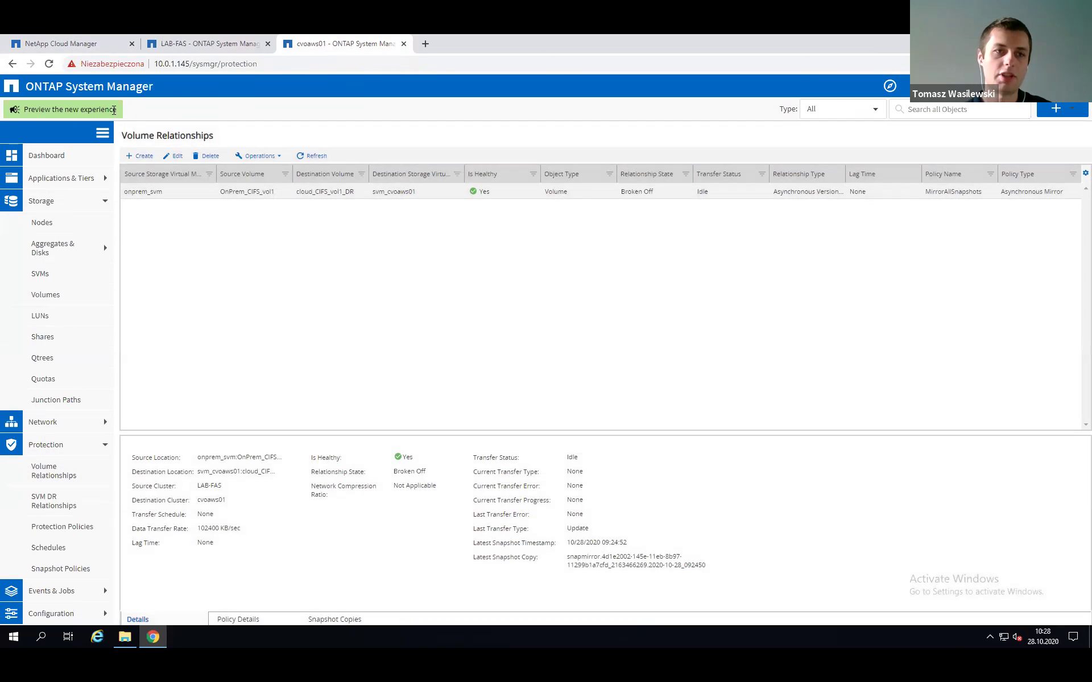
pyautogui.click(78, 41)
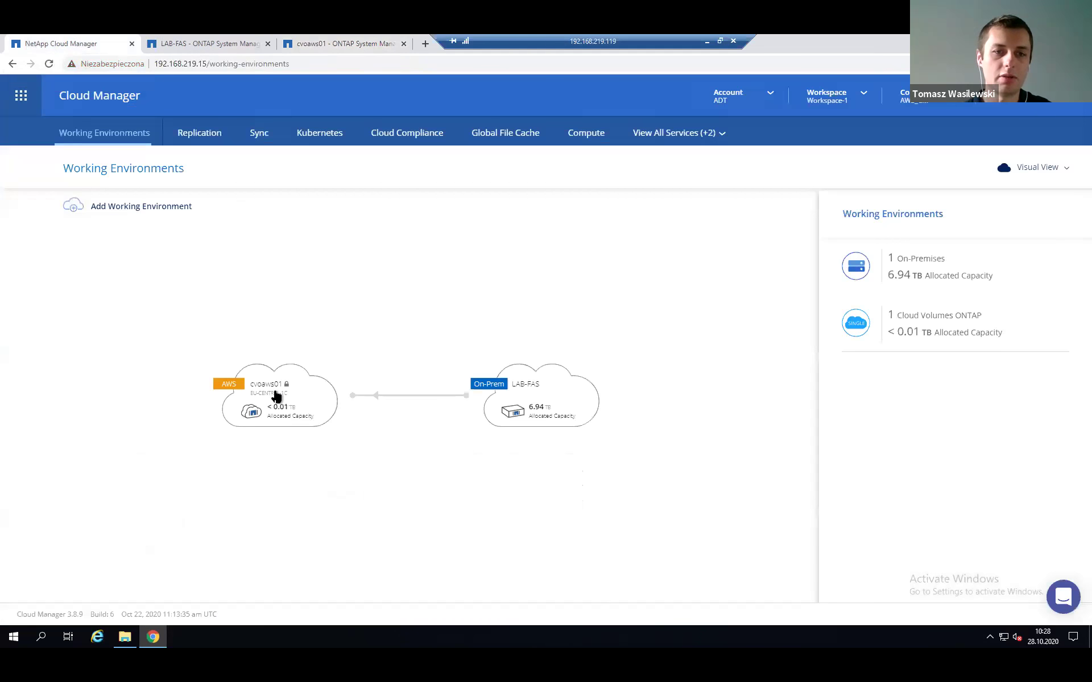
pyautogui.click(203, 134)
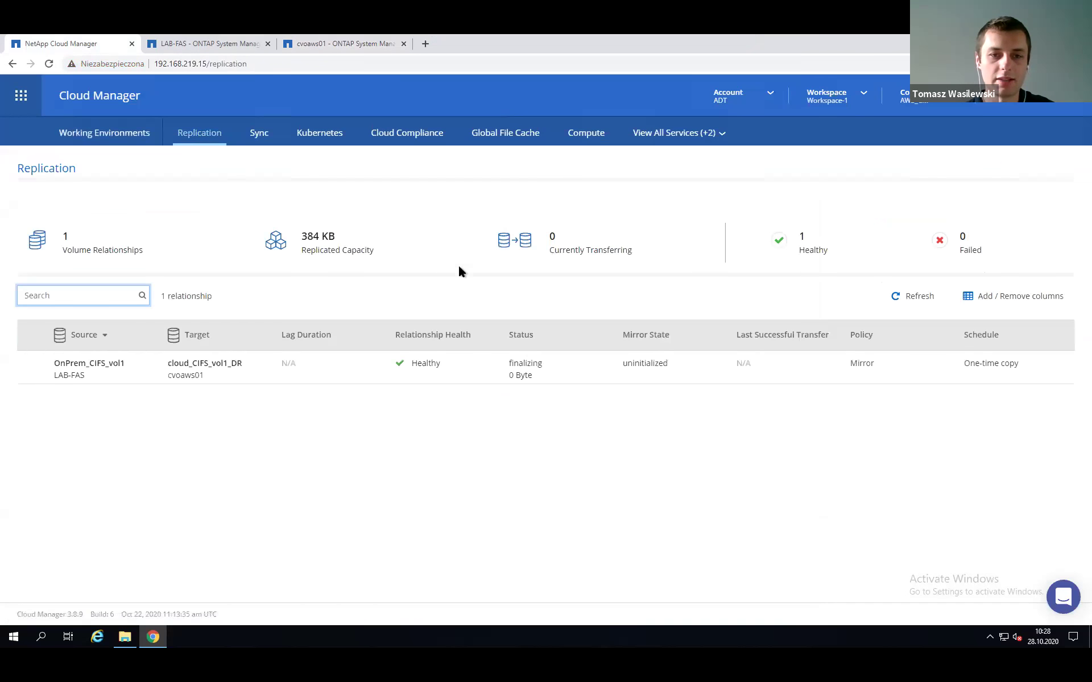
pyautogui.click(916, 297)
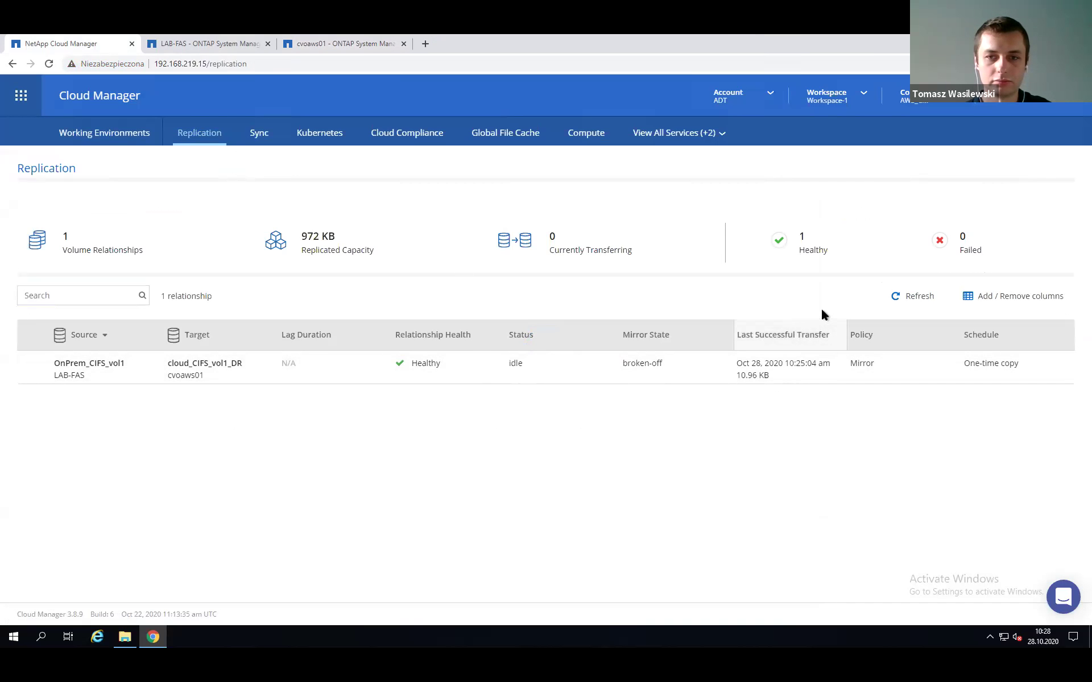
pyautogui.click(913, 302)
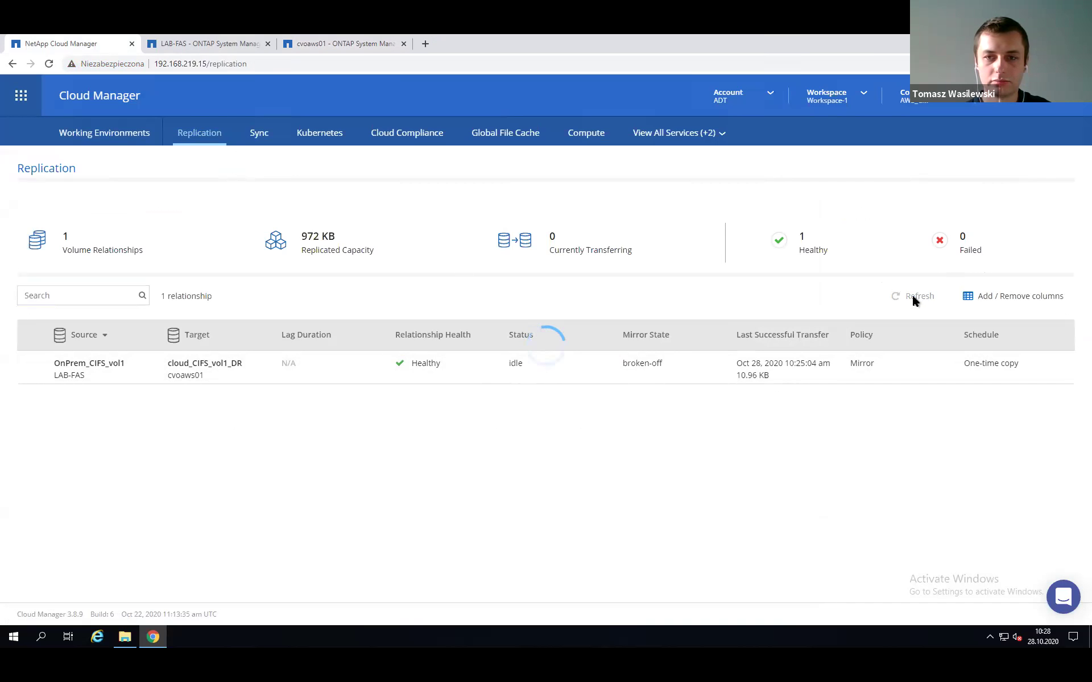
pyautogui.moveTo(619, 361); pyautogui.dragTo(700, 370)
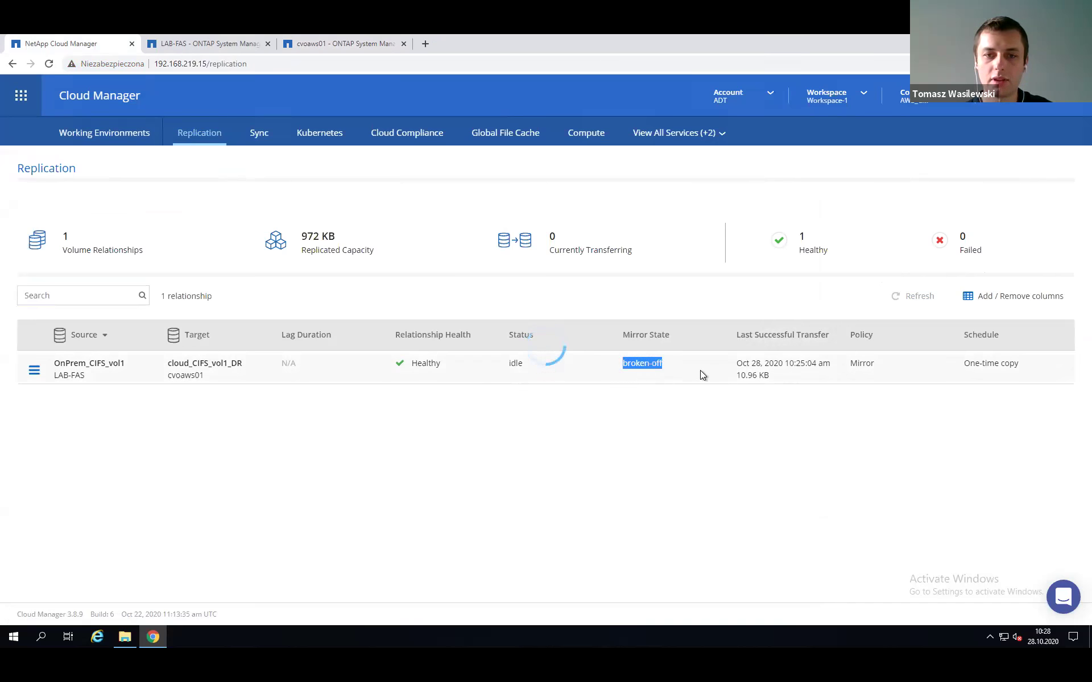
pyautogui.click(626, 401)
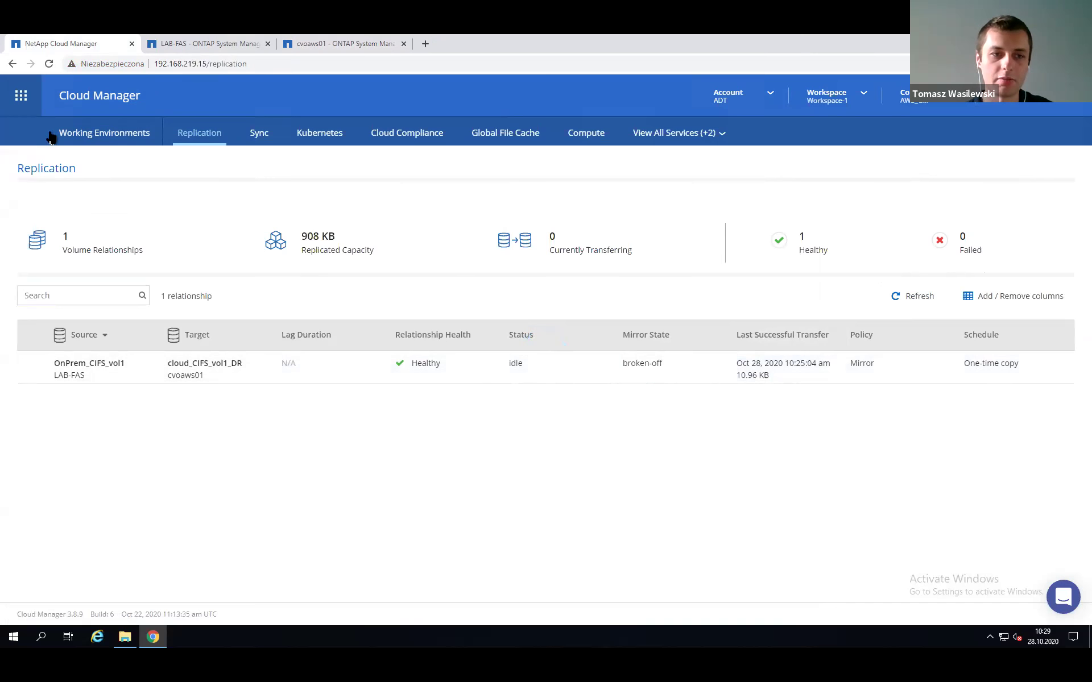
pyautogui.click(79, 132)
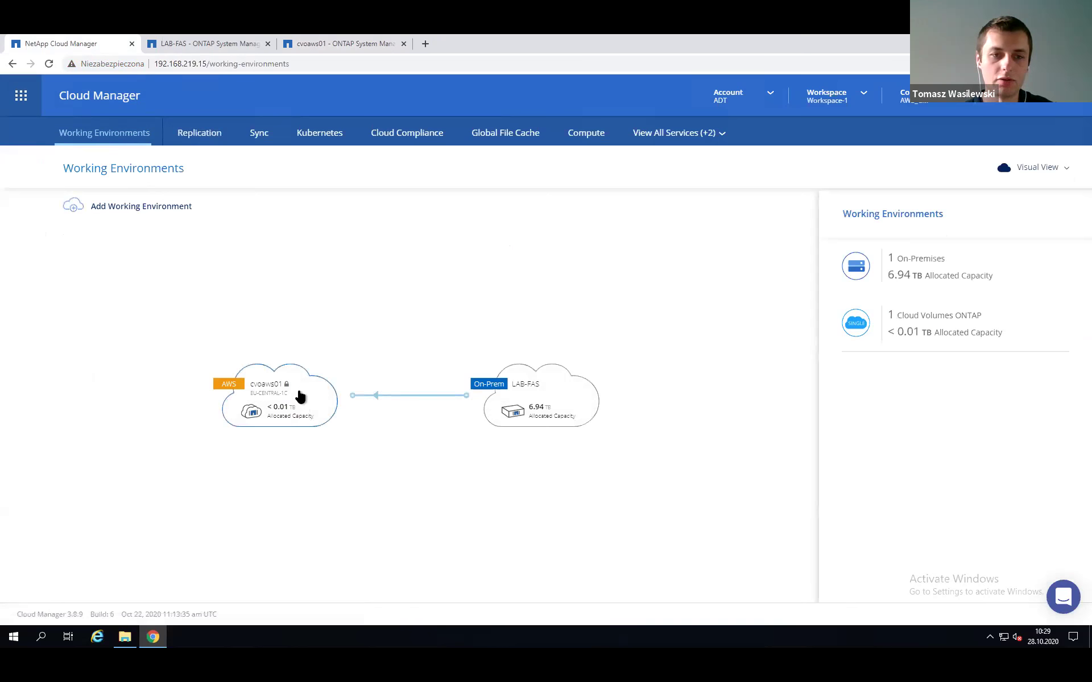
# Copy the cvoaws01 share path \\10.0.1.8\cloud_CIFS_vol1_DR from its mount command and open File Explorer.
pyautogui.doubleClick(299, 397)
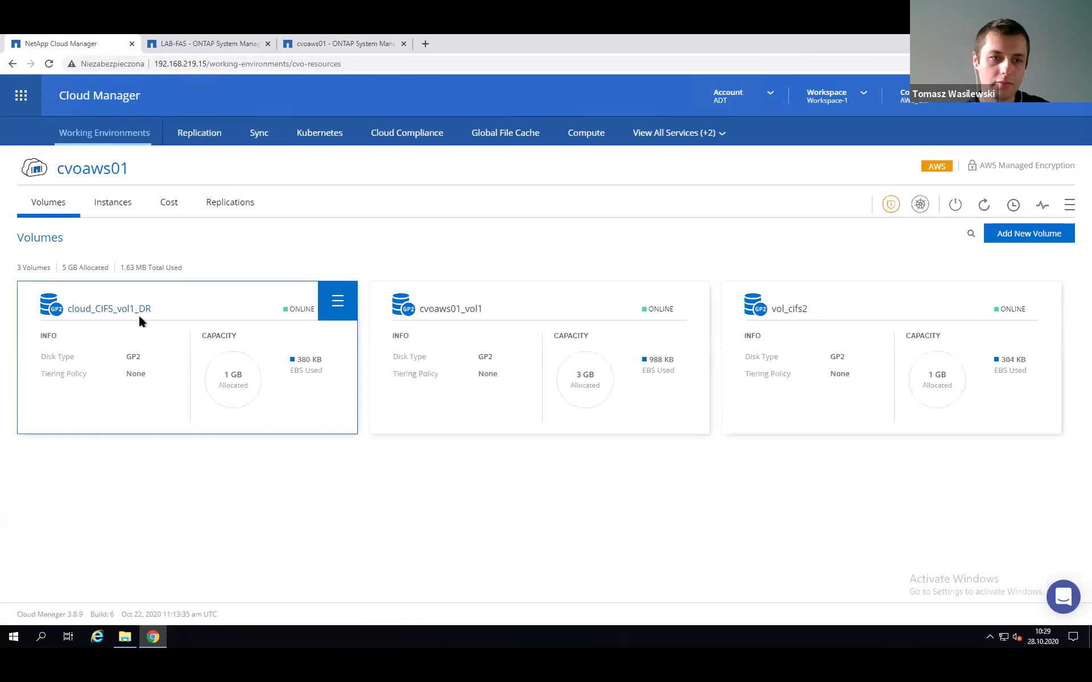
pyautogui.click(336, 301)
pyautogui.click(337, 301)
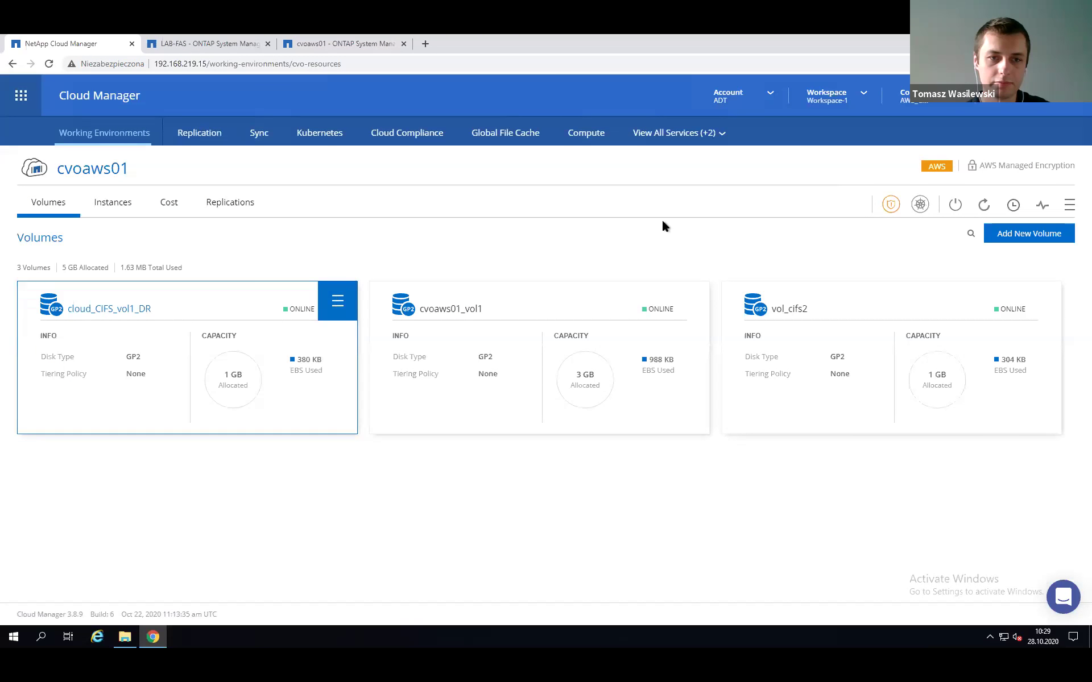
pyautogui.click(984, 204)
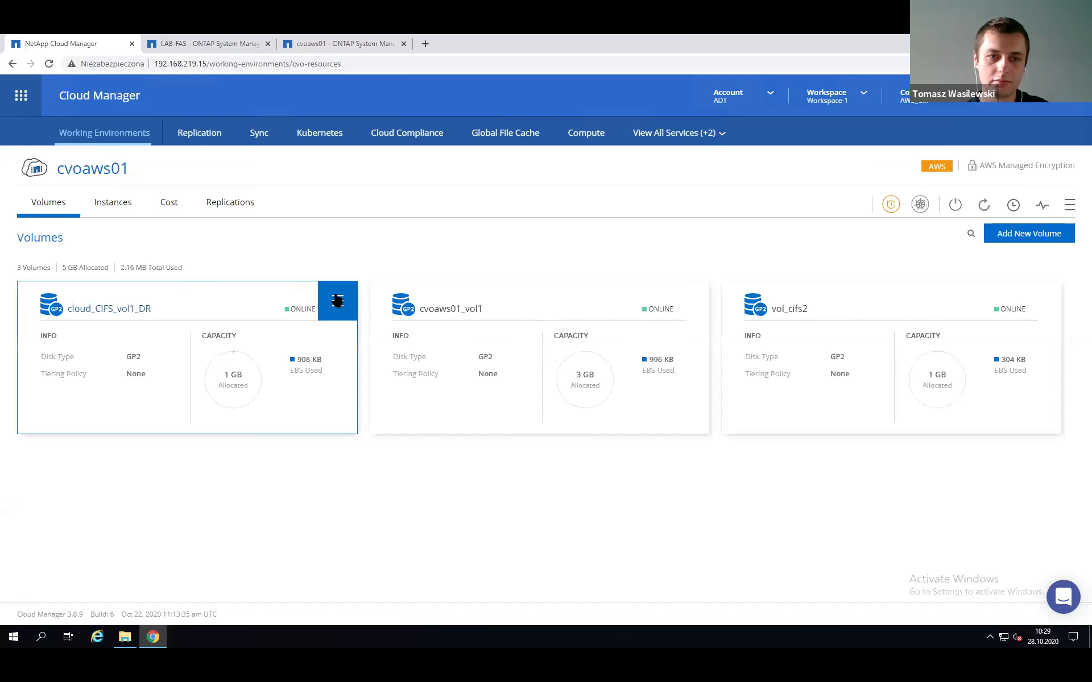
pyautogui.click(338, 301)
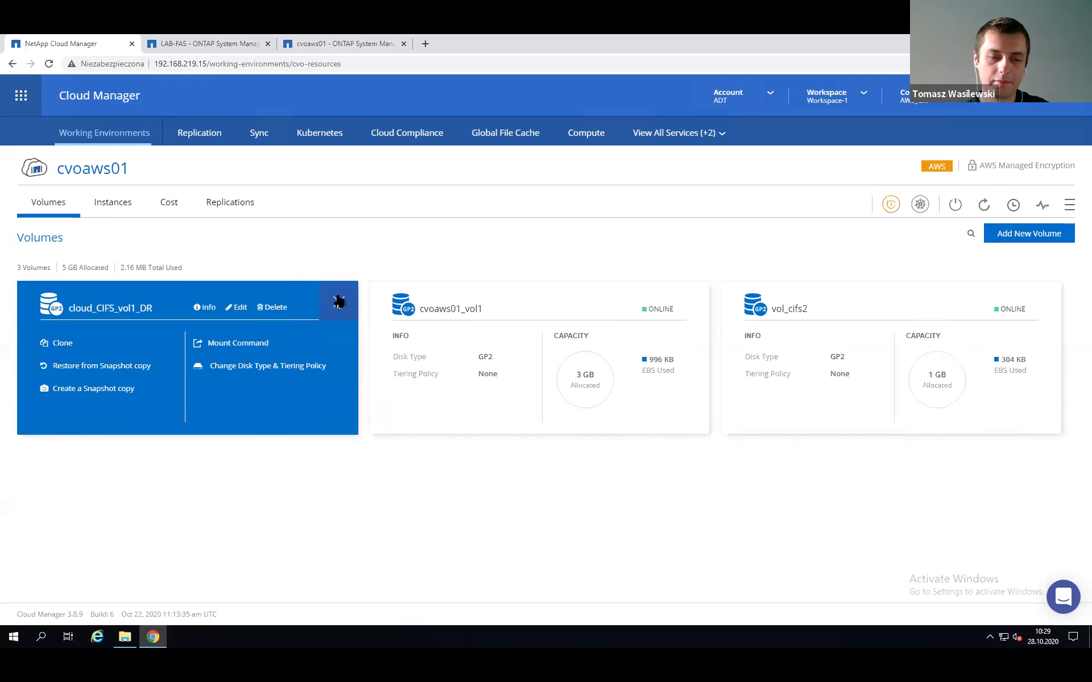
pyautogui.click(236, 344)
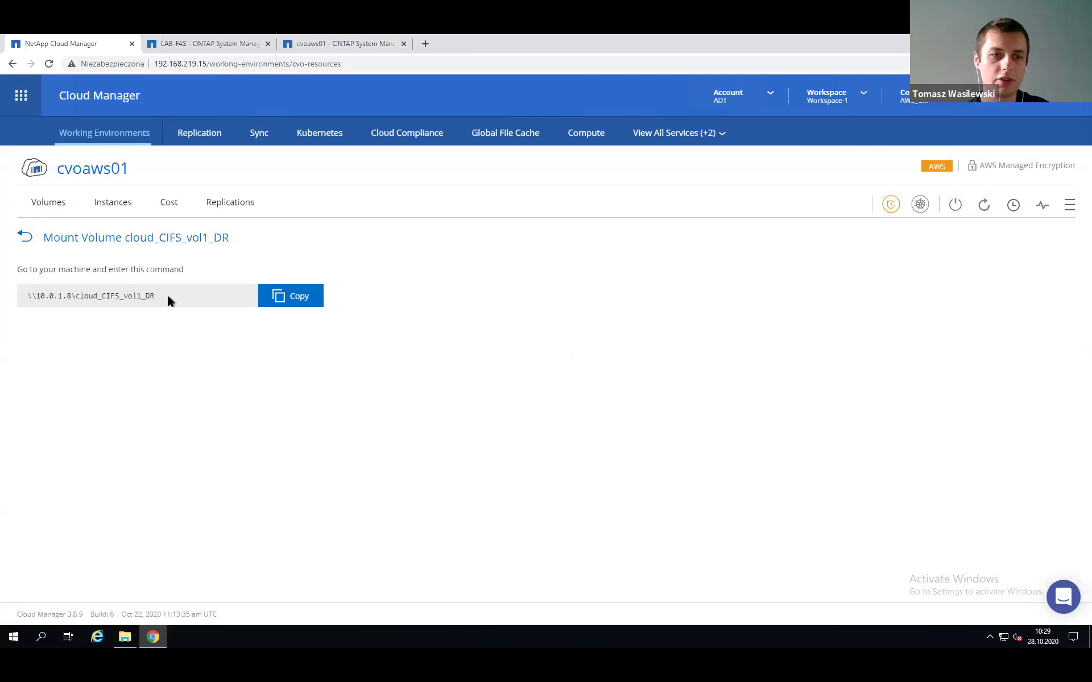
pyautogui.click(288, 298)
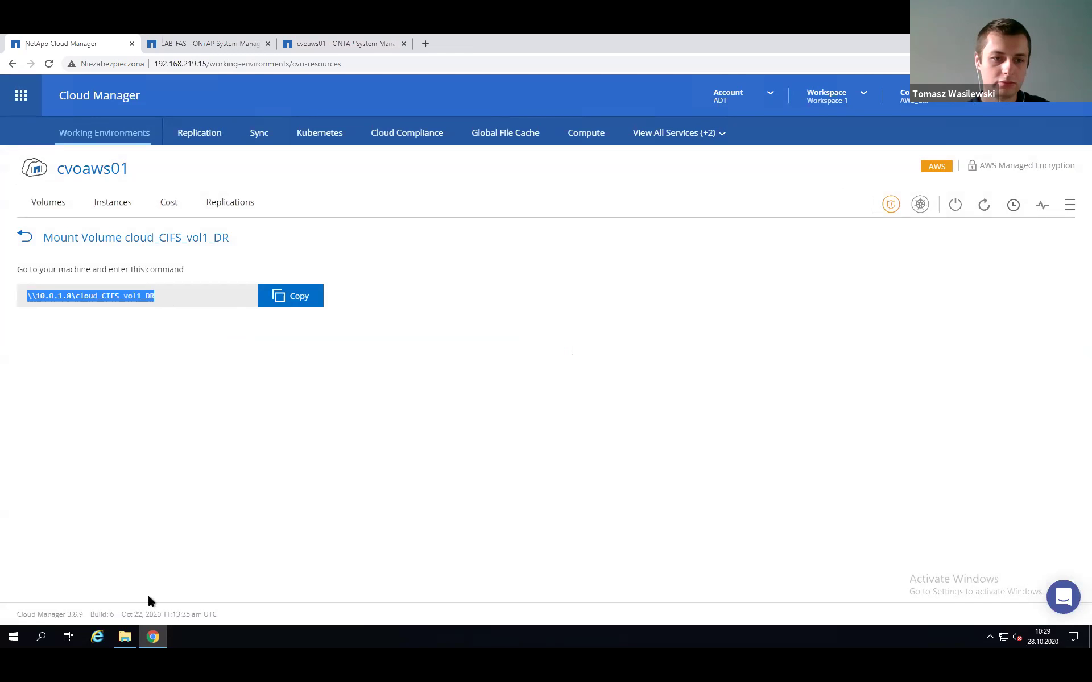
pyautogui.press('super+e')
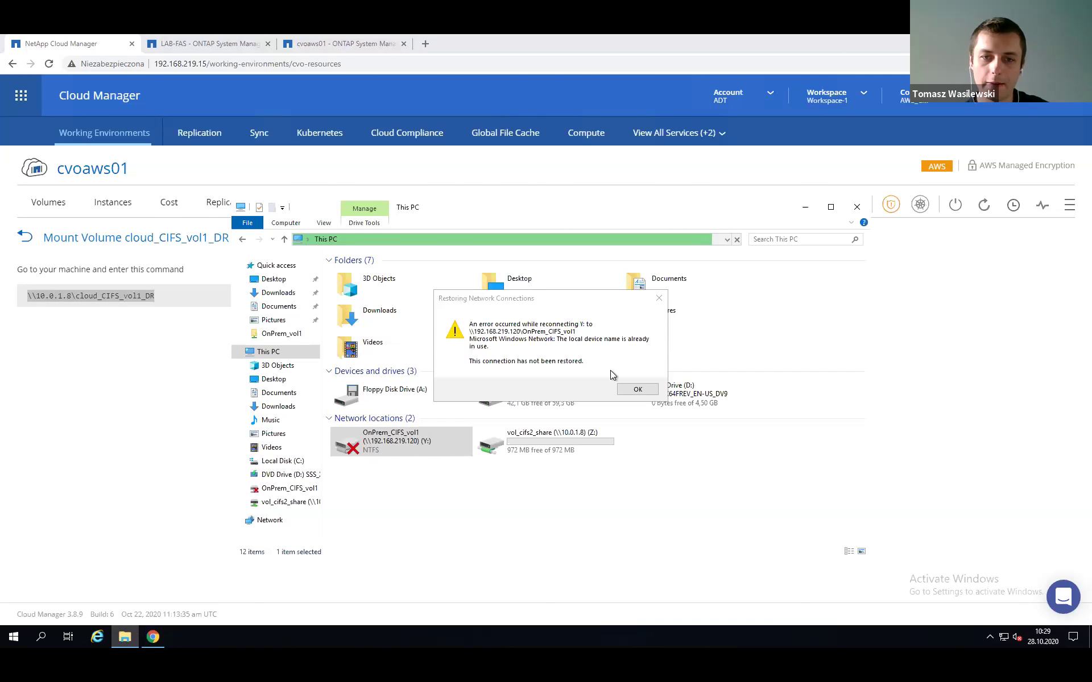
# Dismiss the reconnection error and map \\10.0.1.8\cloud_CIFS_vol1_DR as network drive X:.
pyautogui.click(634, 388)
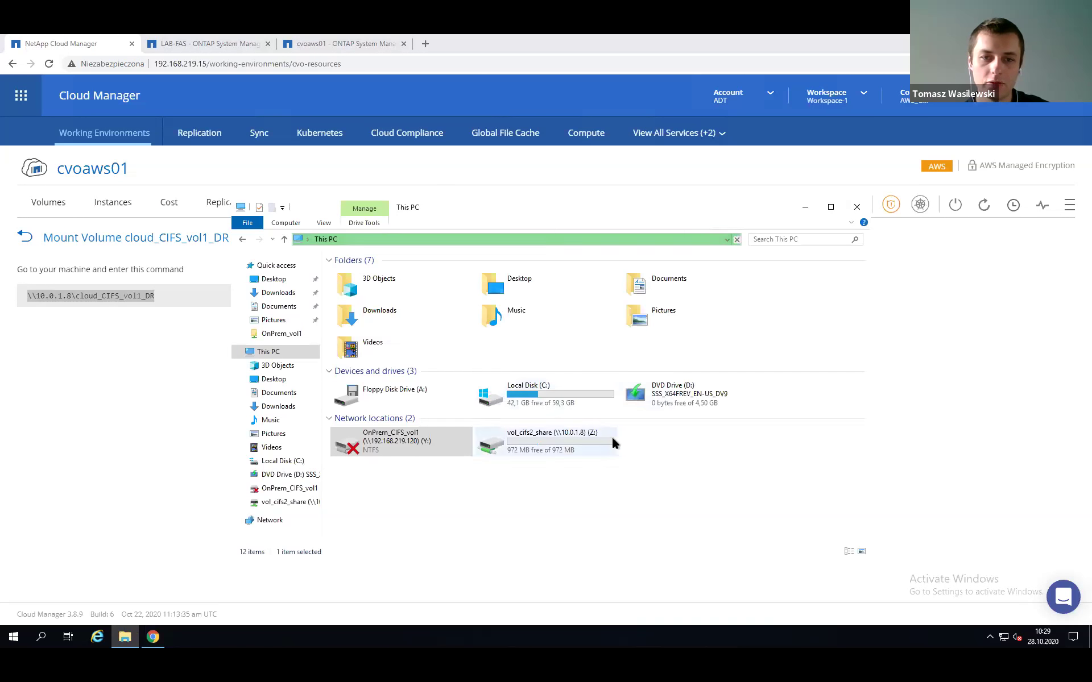
pyautogui.click(646, 495)
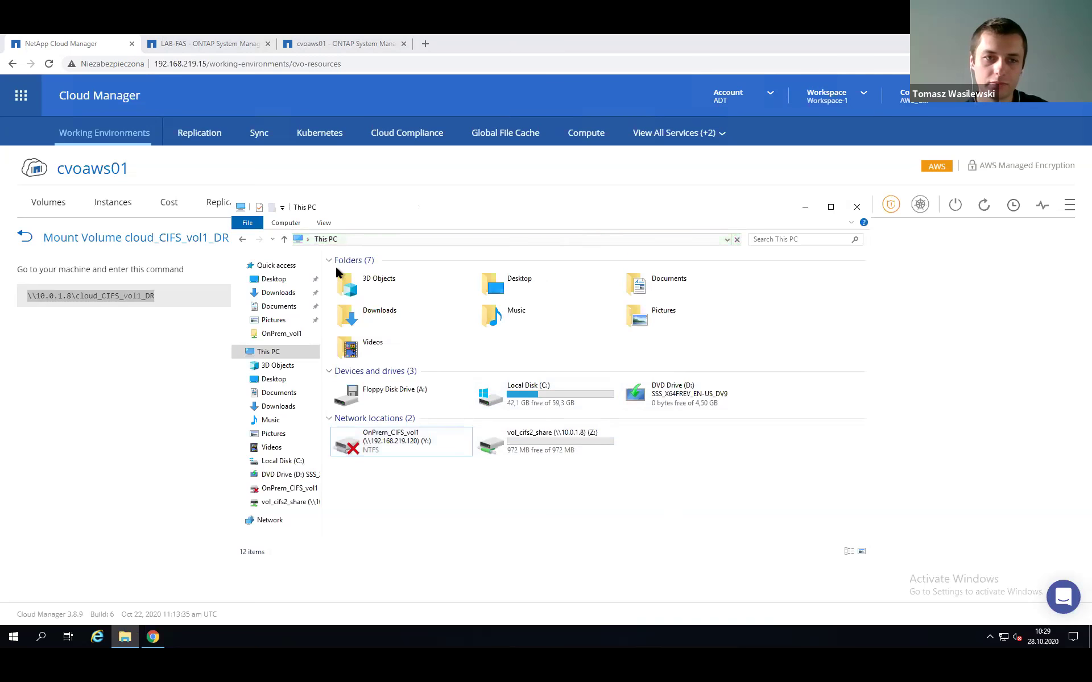
pyautogui.click(286, 222)
pyautogui.click(380, 256)
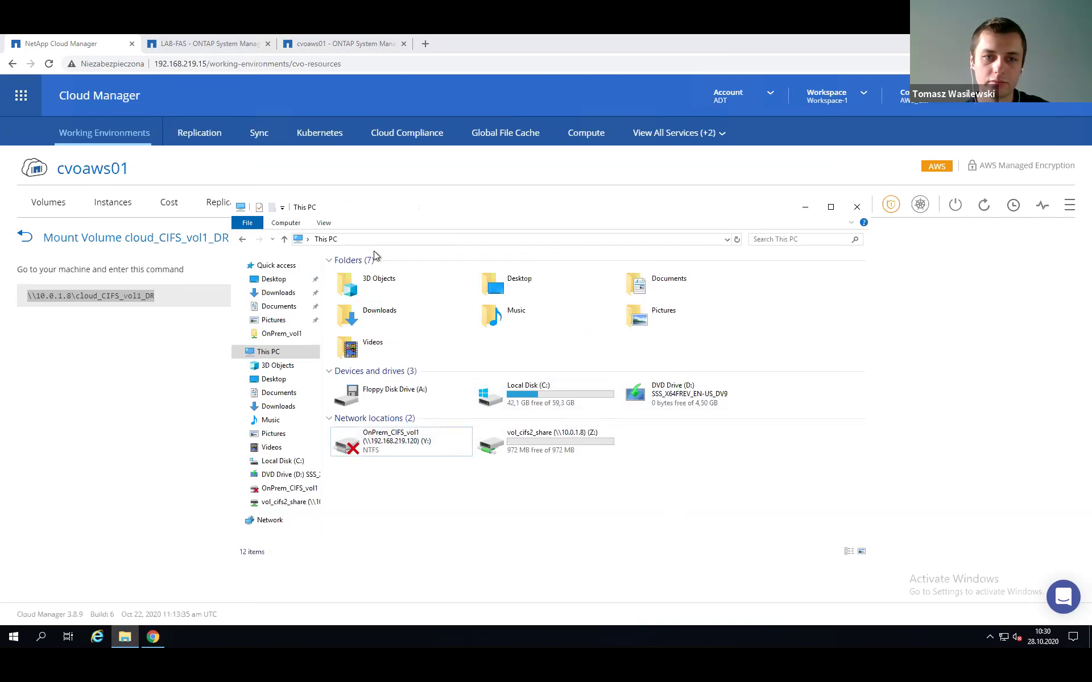
pyautogui.hotkey('ctrl', 'v')
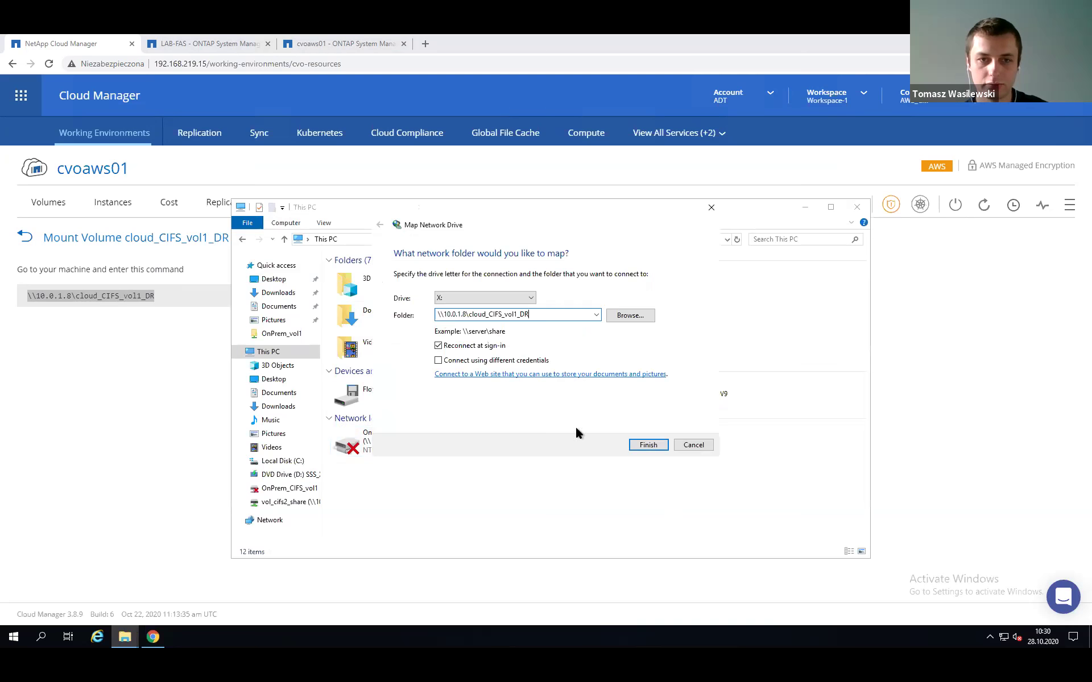
pyautogui.click(639, 448)
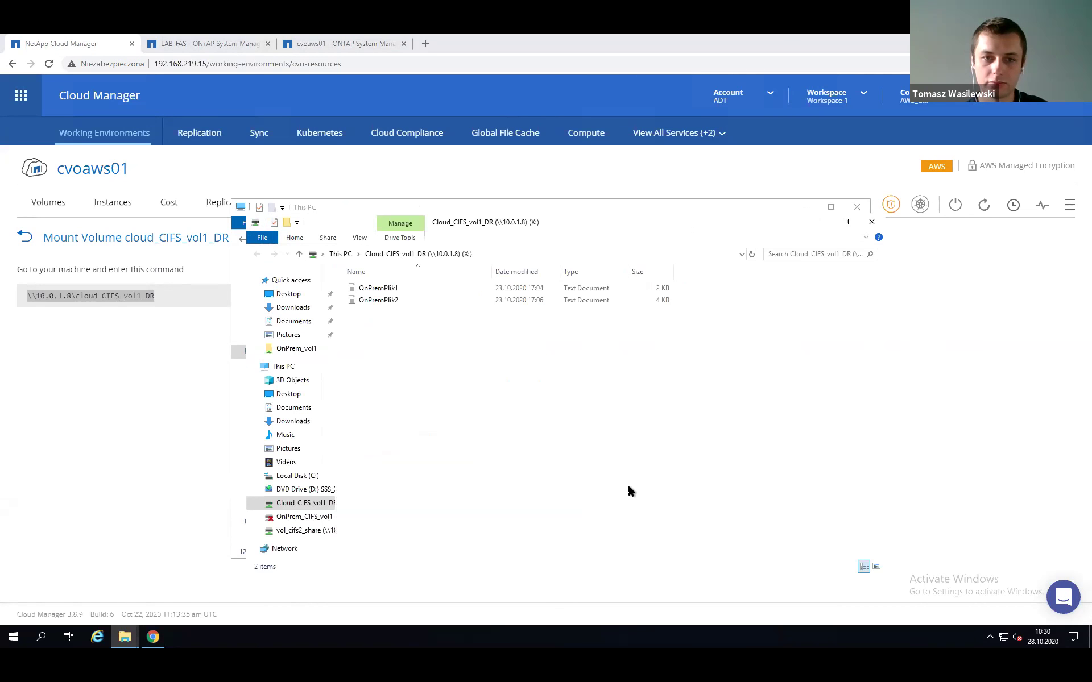
# Open the Cloud_CIFS_vol1_DR (X:) drive to view OnPremPlik1 and OnPremPlik2.
pyautogui.click(339, 253)
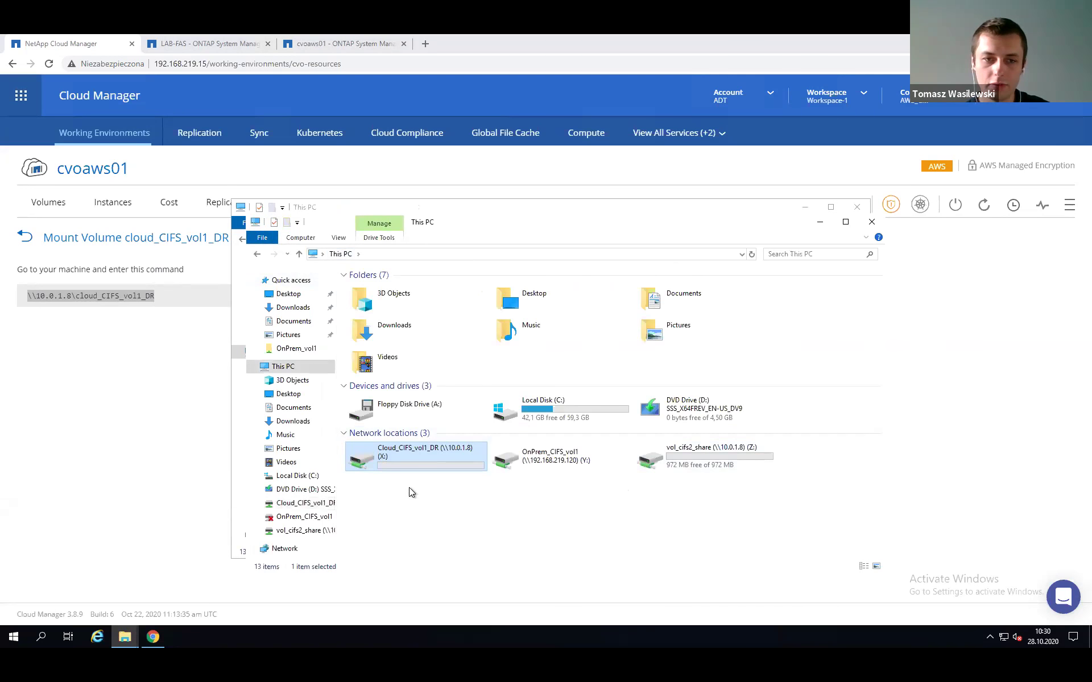
pyautogui.doubleClick(397, 462)
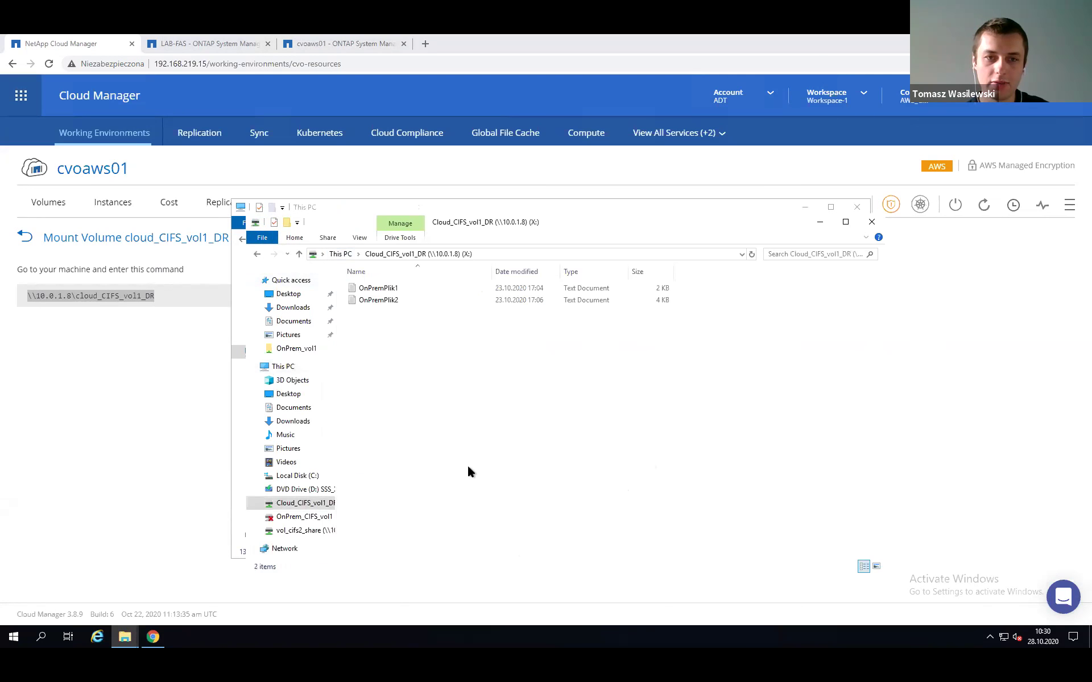
pyautogui.moveTo(361, 294); pyautogui.dragTo(364, 292)
pyautogui.click(397, 359)
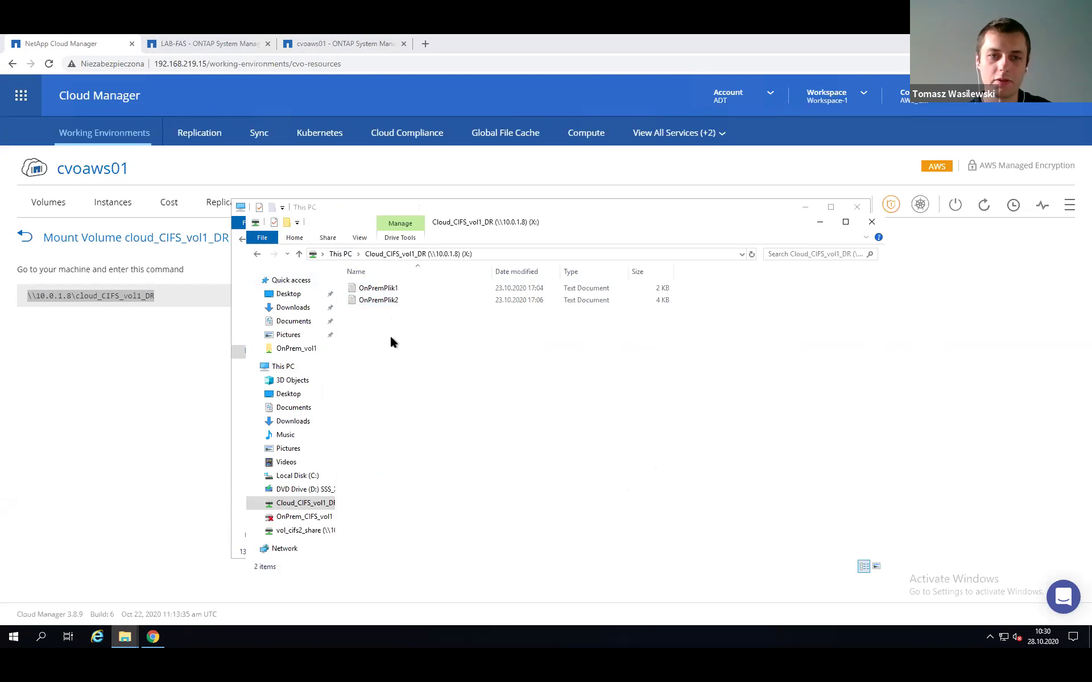
# Create two new text documents on drive X:, naming one NewFile.
pyautogui.rightClick(385, 333)
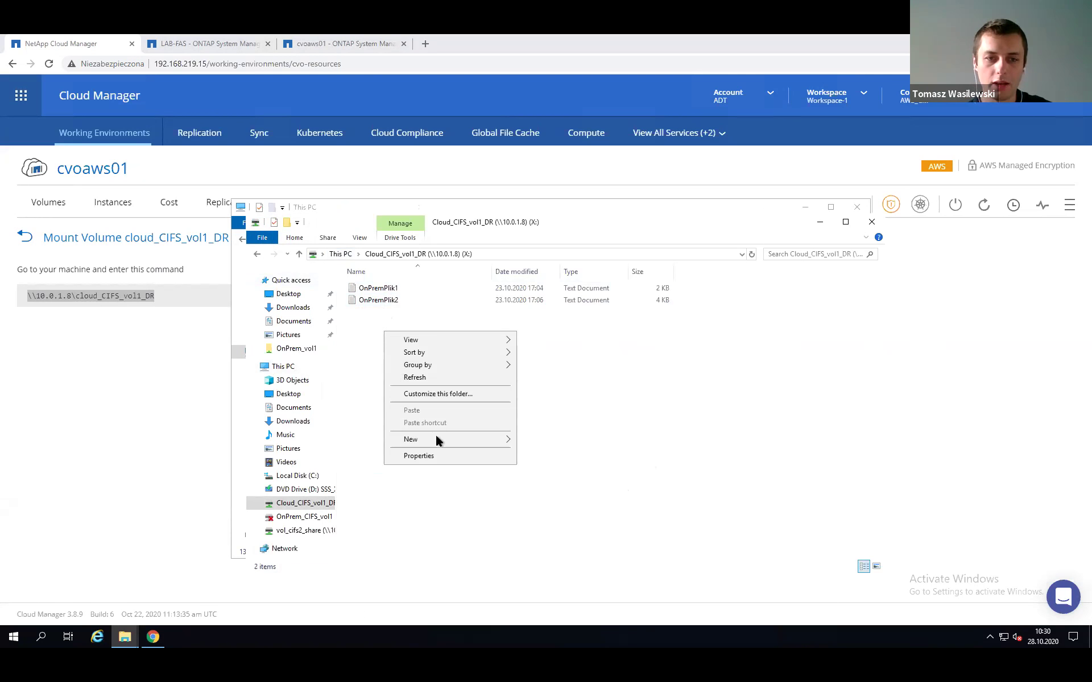
pyautogui.moveTo(486, 446)
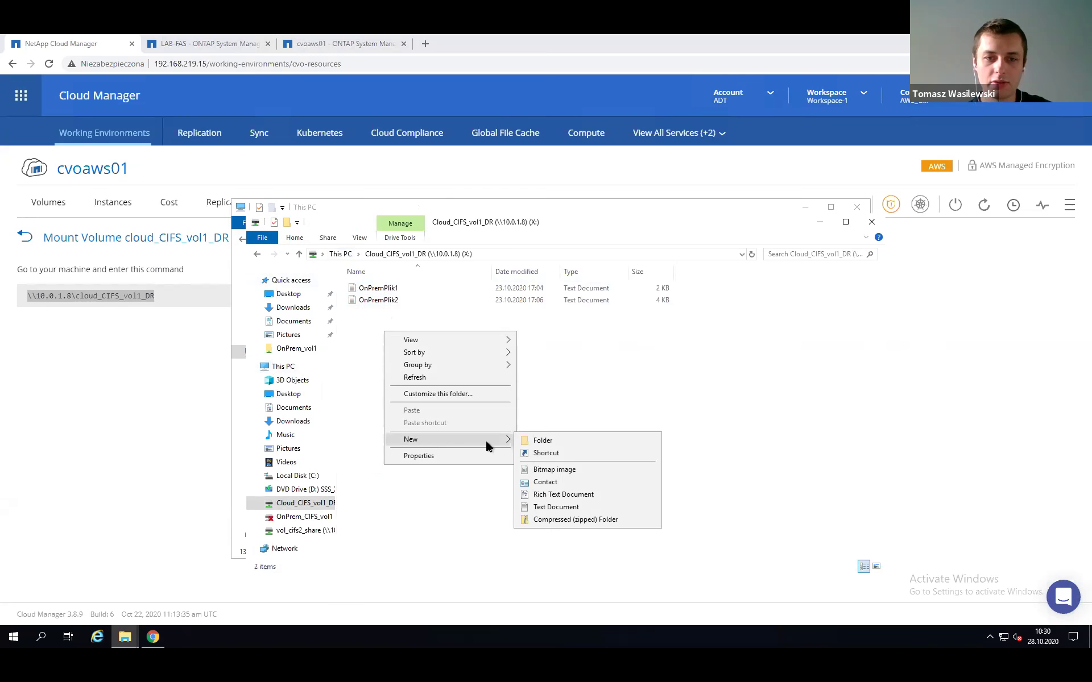
pyautogui.click(551, 507)
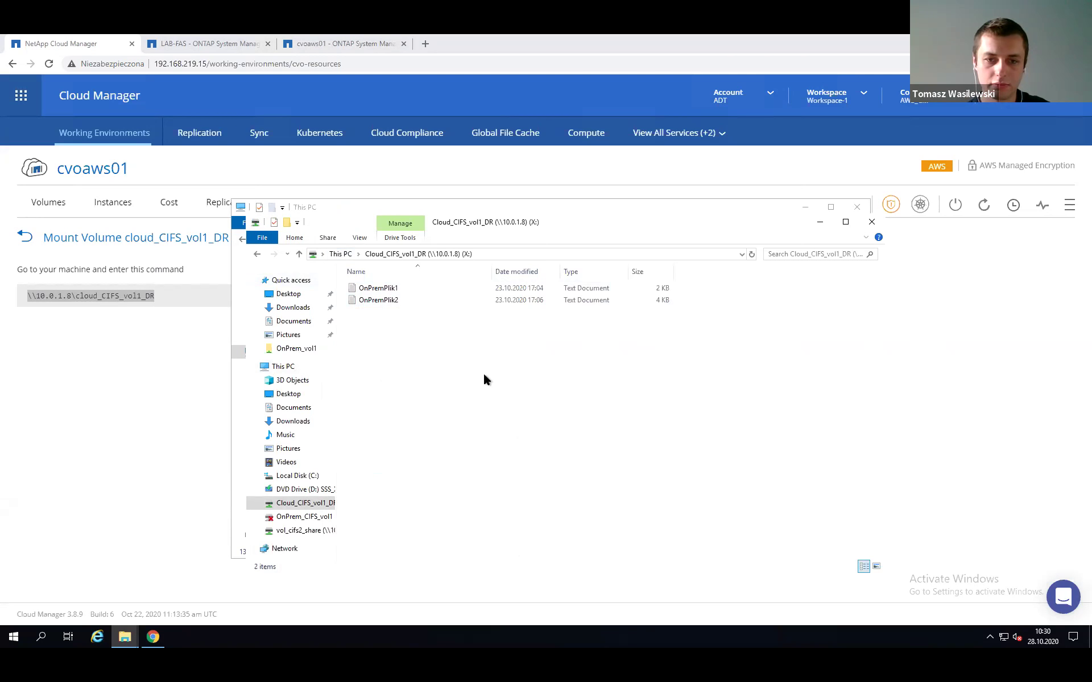
pyautogui.rightClick(424, 362)
pyautogui.moveTo(512, 482)
pyautogui.click(590, 551)
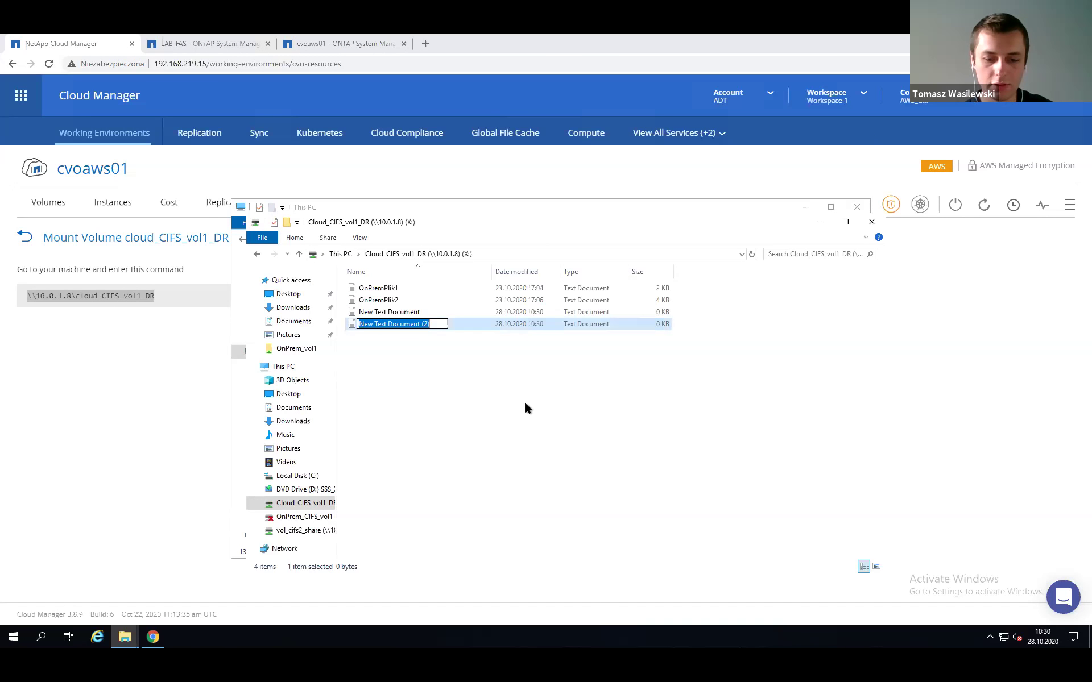
pyautogui.write('NEW')
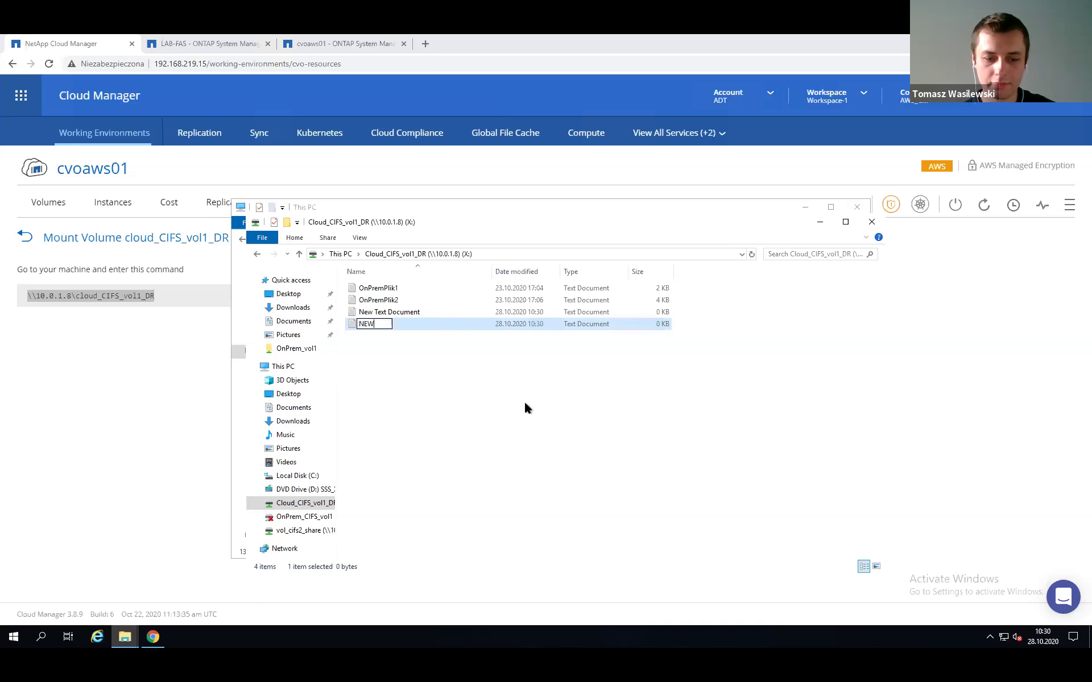
pyautogui.press('BackSpace')
pyautogui.press('BackSpace')
pyautogui.write('ewFile')
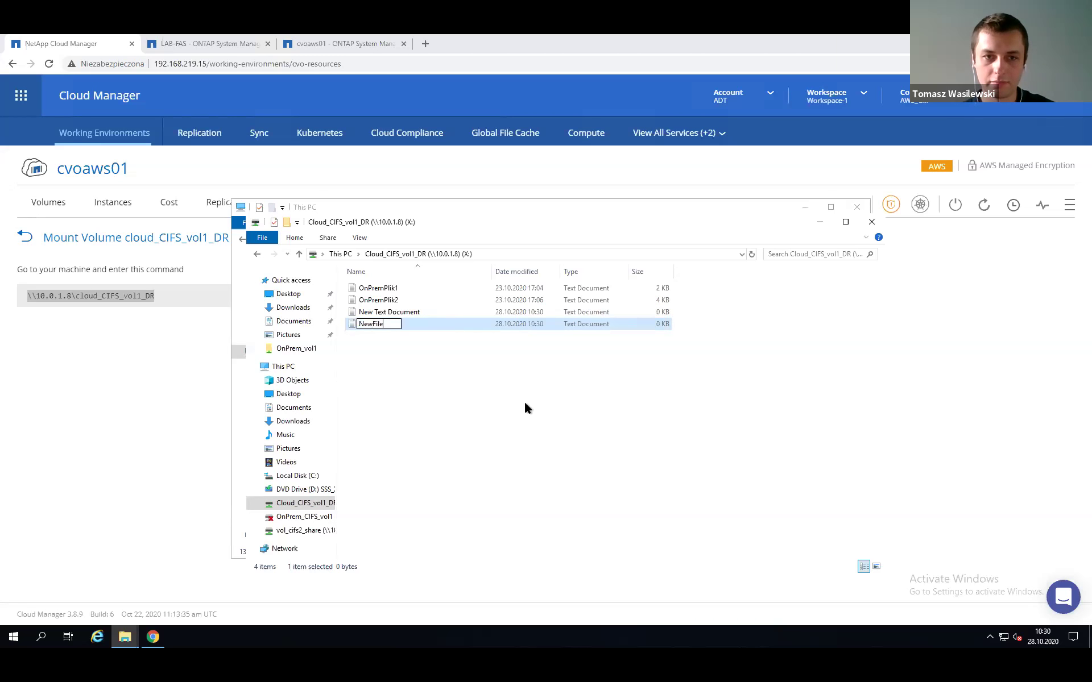
pyautogui.press('Return')
# Move the This PC window up and left, then minimize it.
pyautogui.click(464, 416)
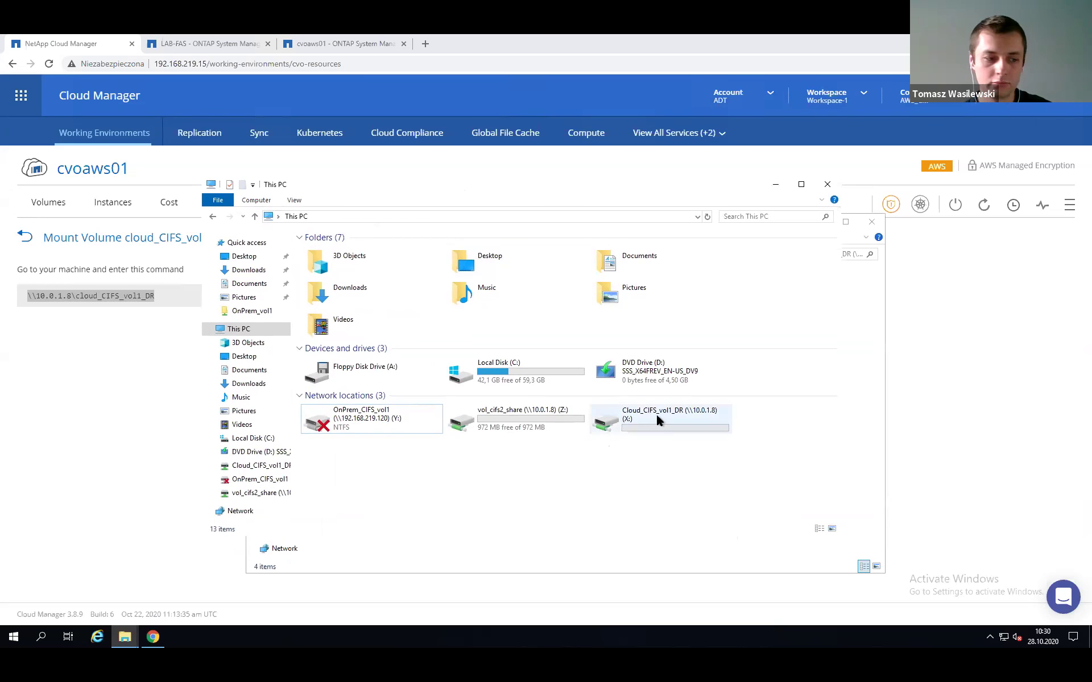
pyautogui.moveTo(657, 419)
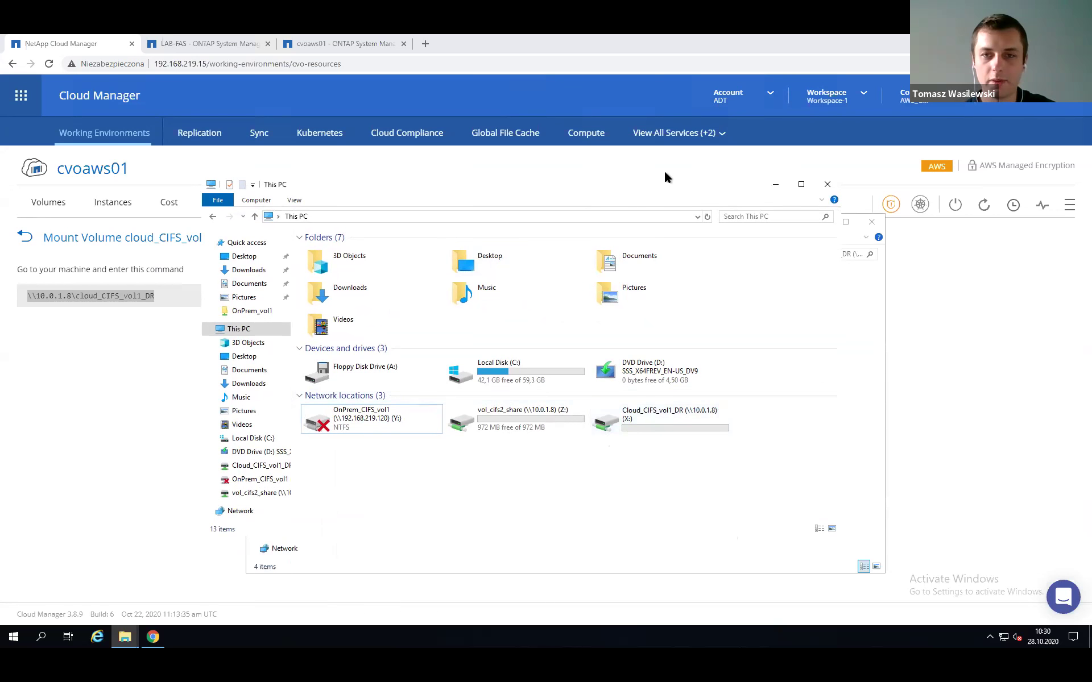
pyautogui.moveTo(452, 185)
pyautogui.mouseDown()
pyautogui.moveTo(418, 156)
pyautogui.moveTo(436, 170)
pyautogui.mouseUp()
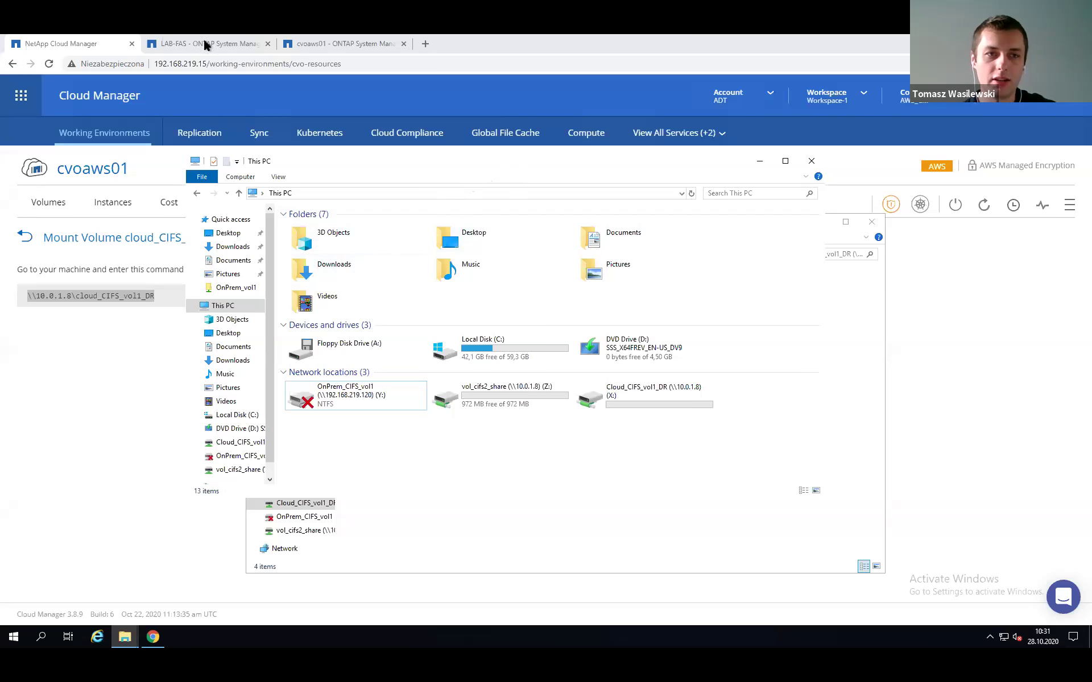
pyautogui.click(759, 161)
# Re-enable the onprem_svm-01_e0d_cifs interface on LAB-FAS, then return to Cloud Manager's Working Environments.
pyautogui.click(819, 221)
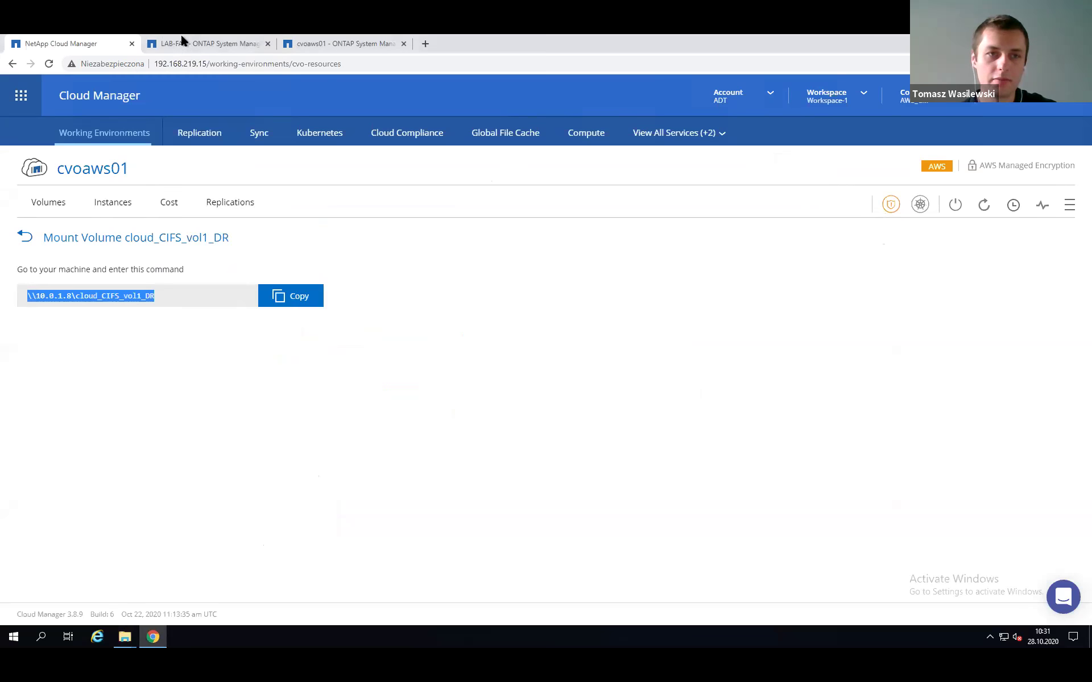
pyautogui.click(181, 36)
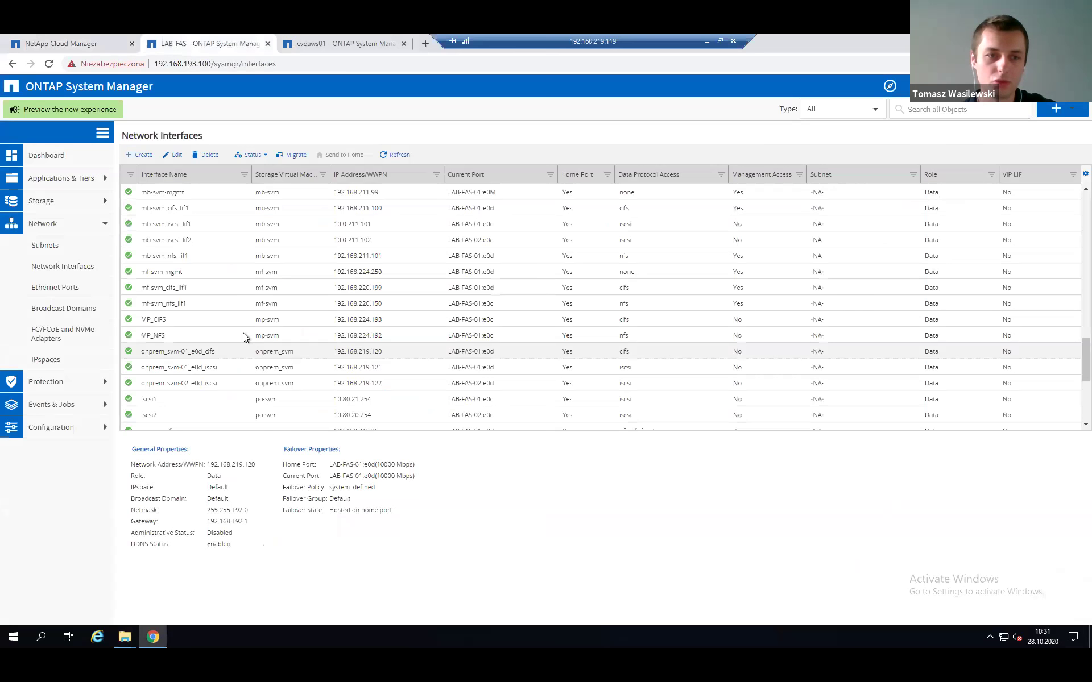
pyautogui.rightClick(195, 348)
pyautogui.click(223, 387)
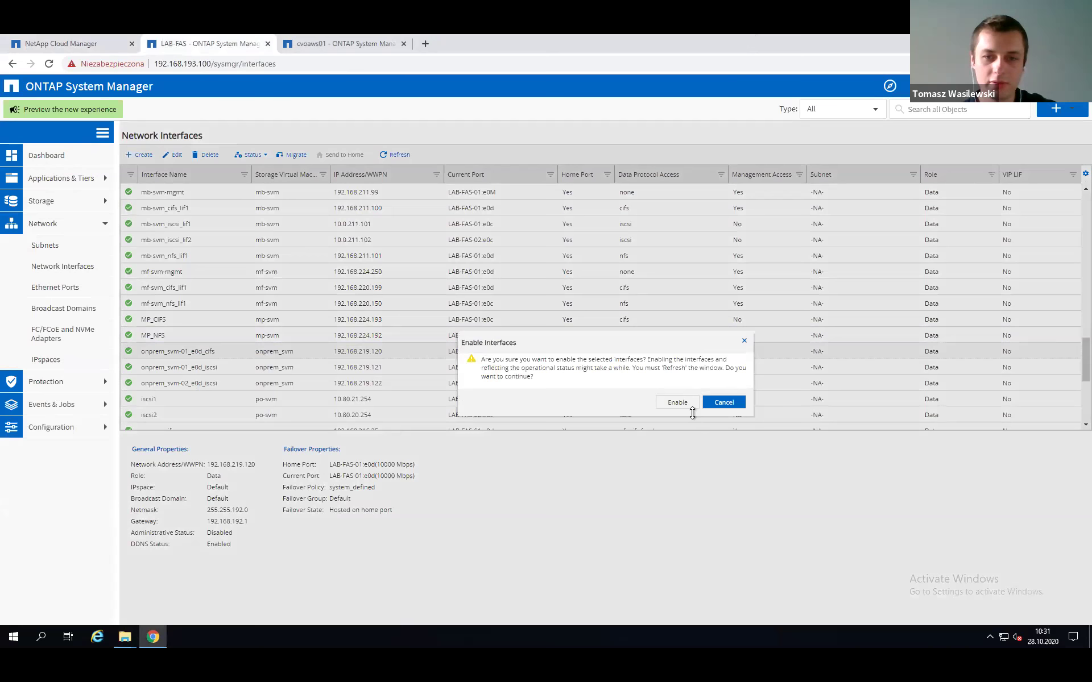
pyautogui.click(677, 402)
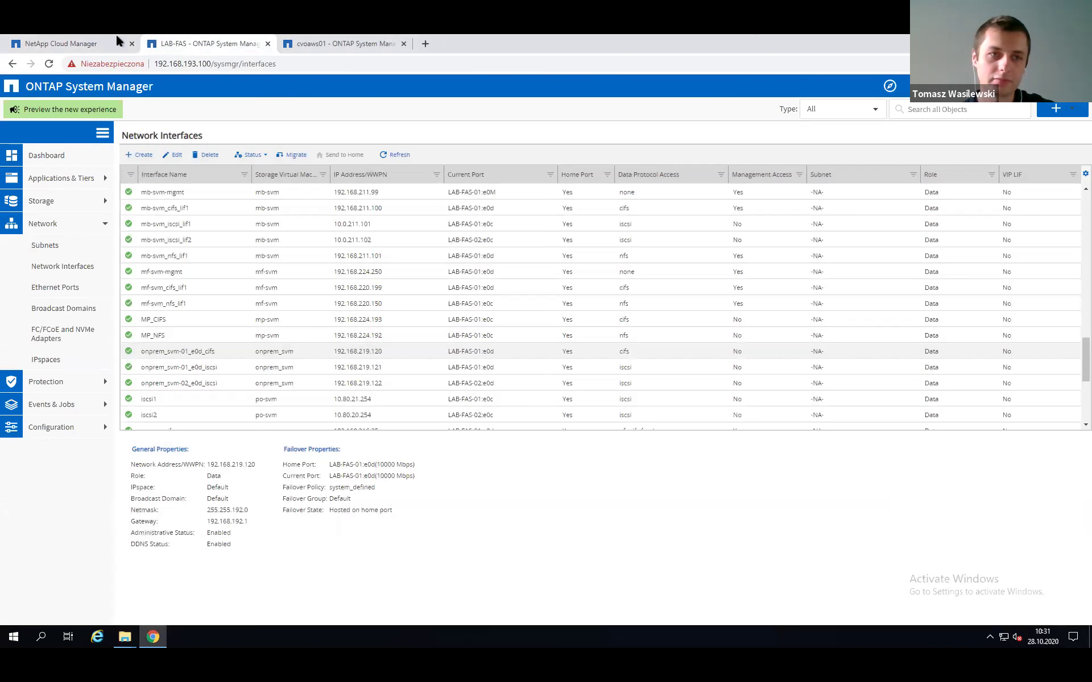
pyautogui.click(108, 44)
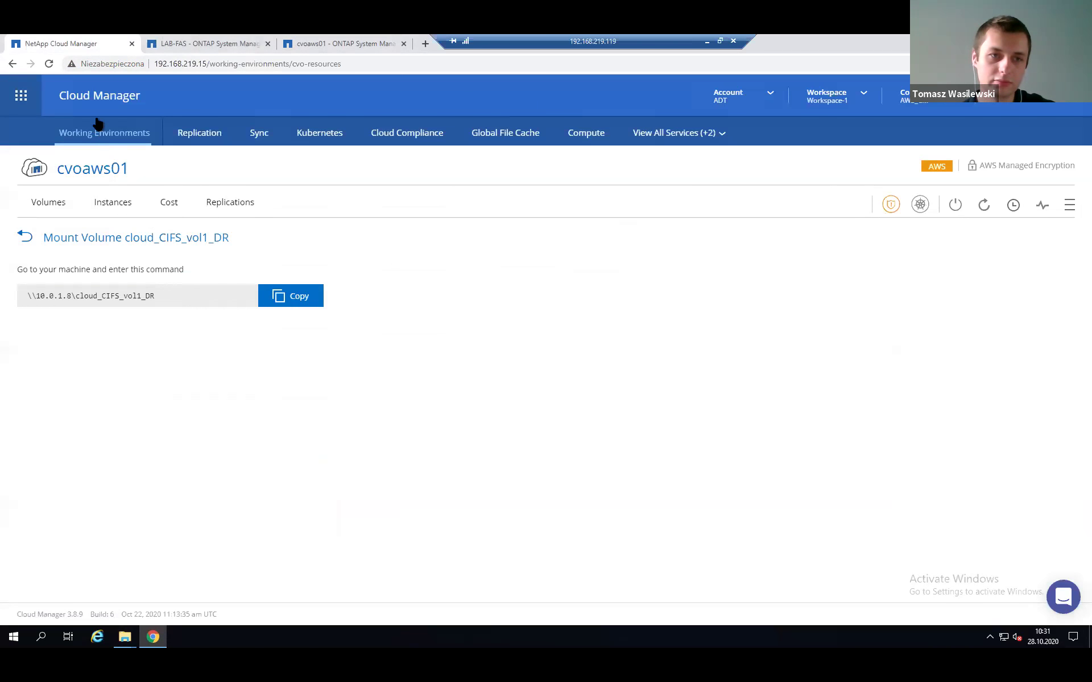
pyautogui.click(103, 134)
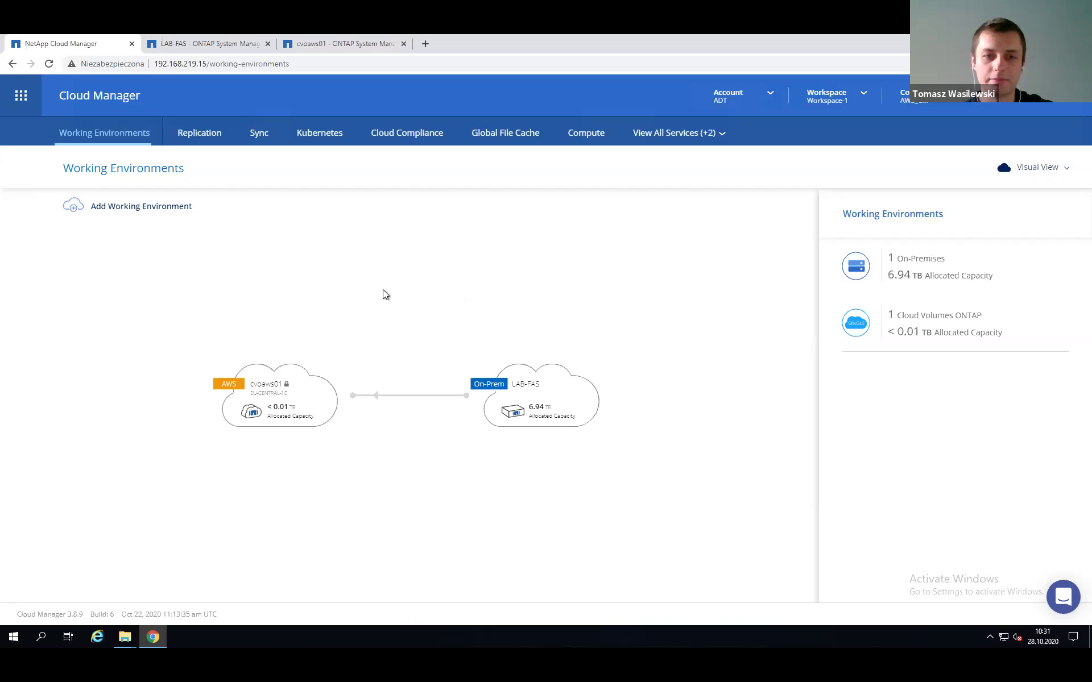
# Reverse resync the OnPrem_CIFS_vol1 relationship on cvoaws01, then switch back to Cloud Manager.
pyautogui.click(329, 54)
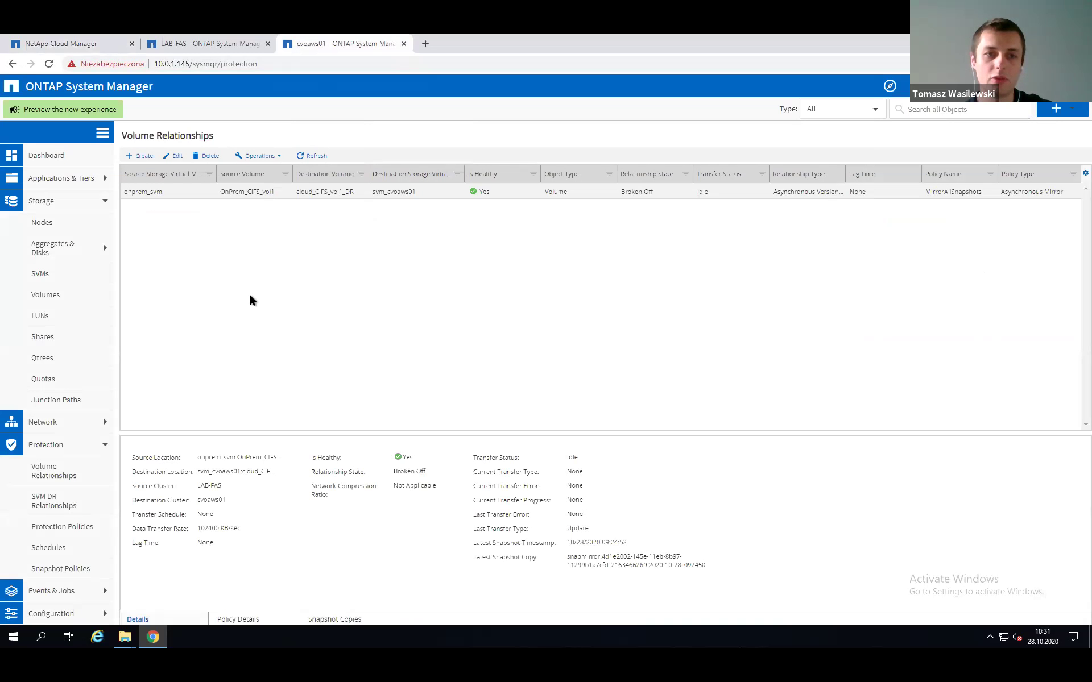
pyautogui.rightClick(232, 193)
pyautogui.moveTo(276, 249)
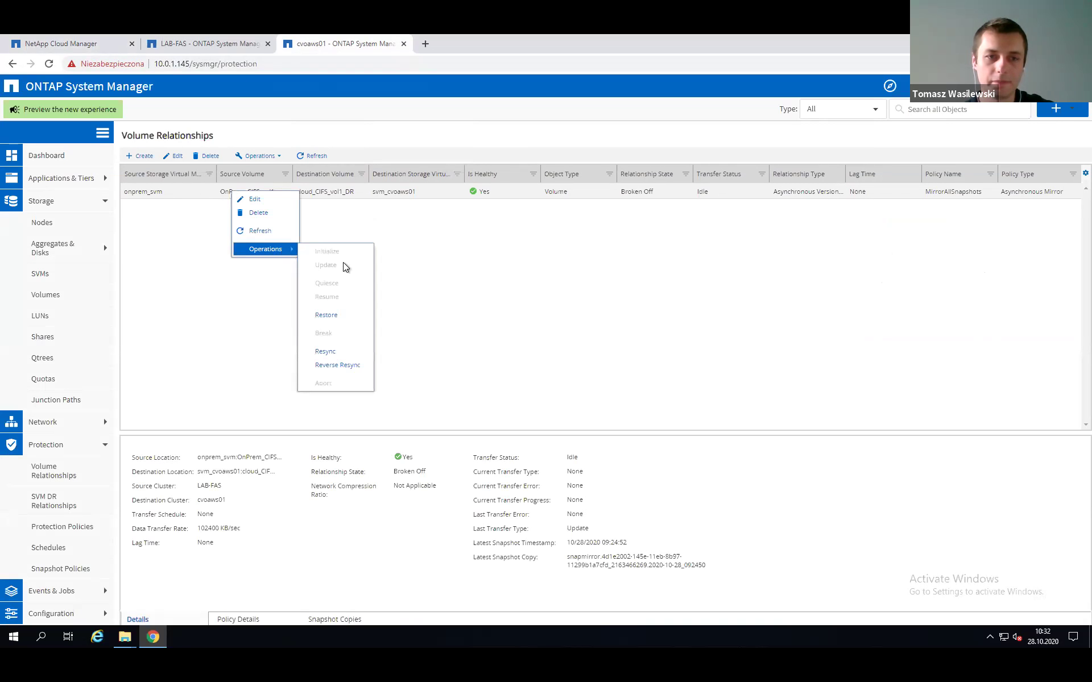
pyautogui.click(343, 366)
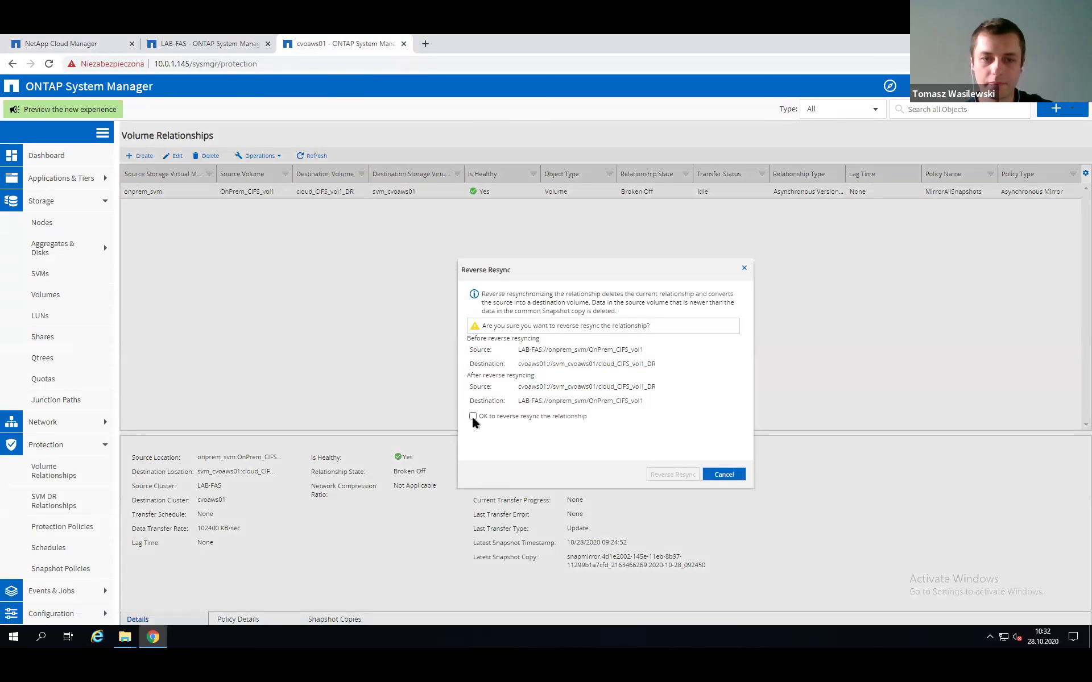
pyautogui.click(472, 417)
pyautogui.click(672, 476)
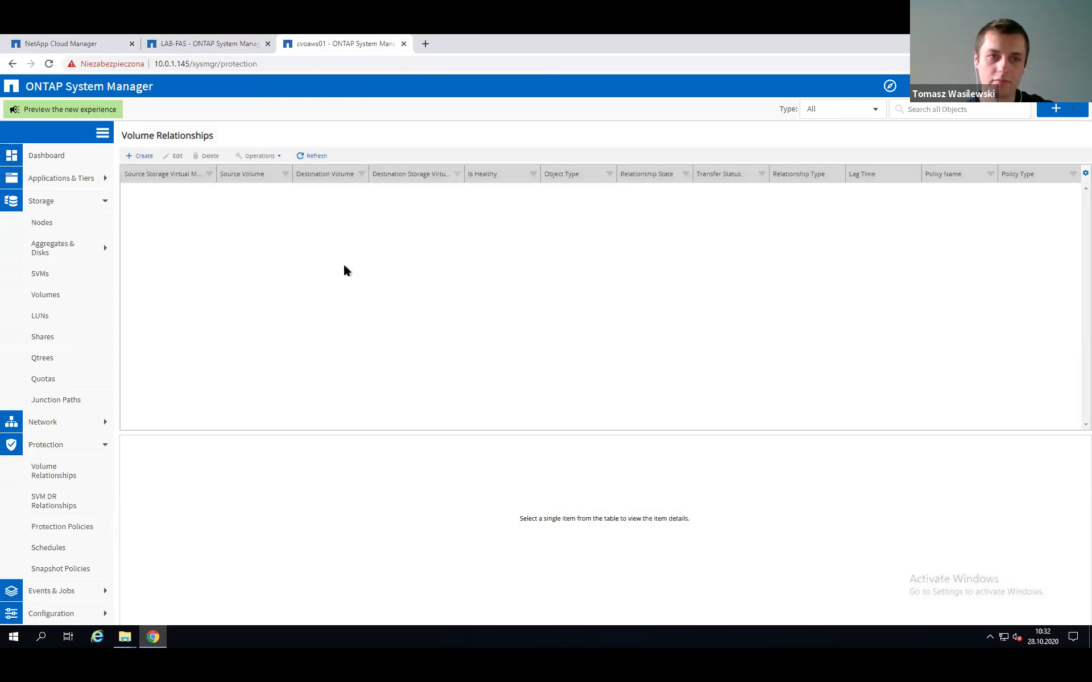
pyautogui.click(62, 43)
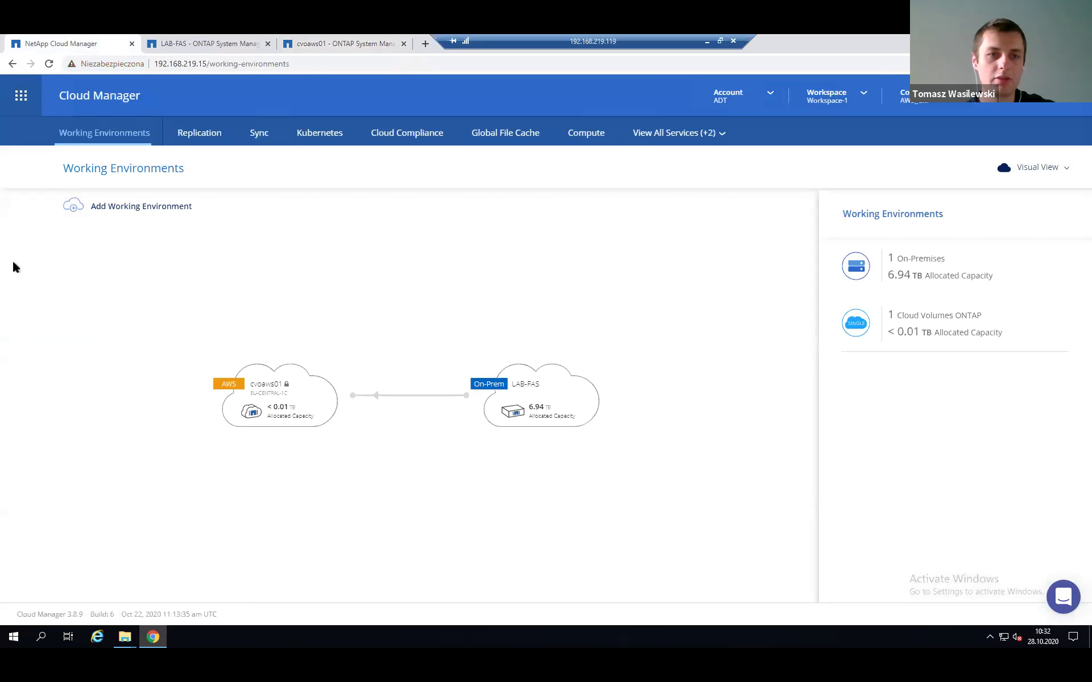
# Refresh the Replication page until cloud_CIFS_vol1_DR to OnPrem_CIFS_vol1 shows snapmirrored and Healthy.
pyautogui.click(193, 134)
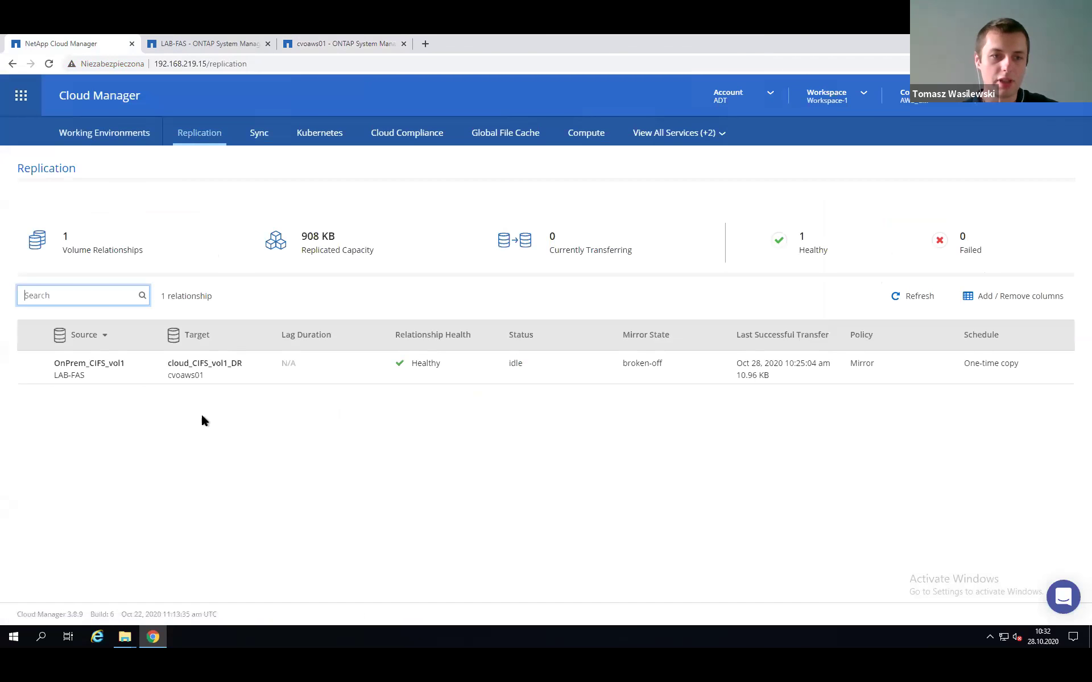
pyautogui.click(895, 297)
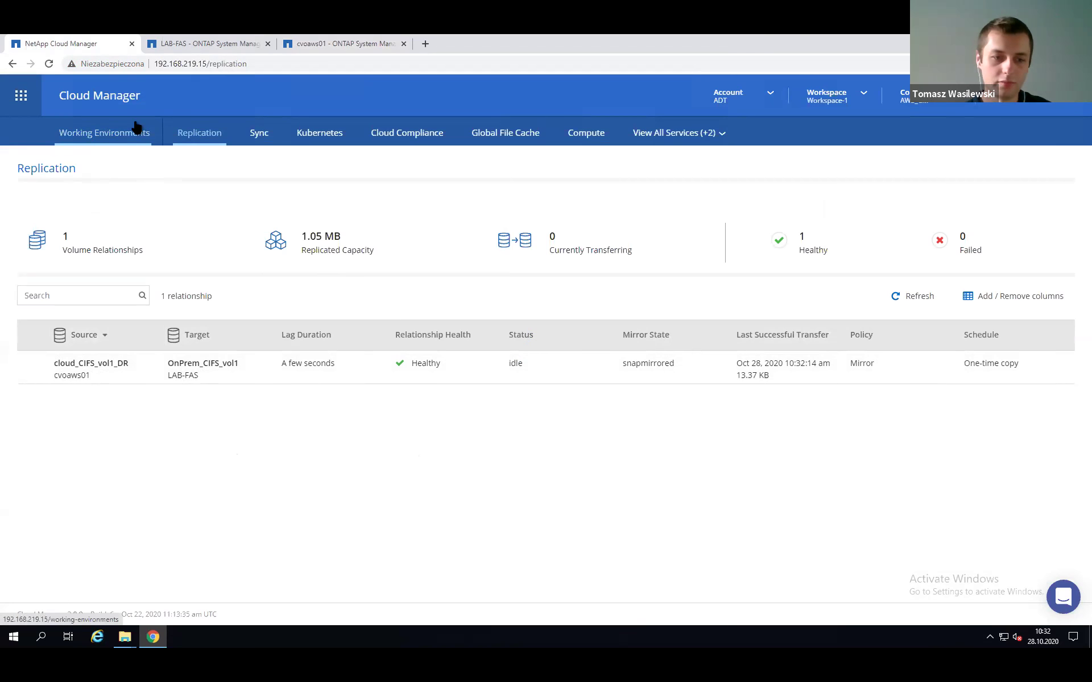
pyautogui.moveTo(125, 637)
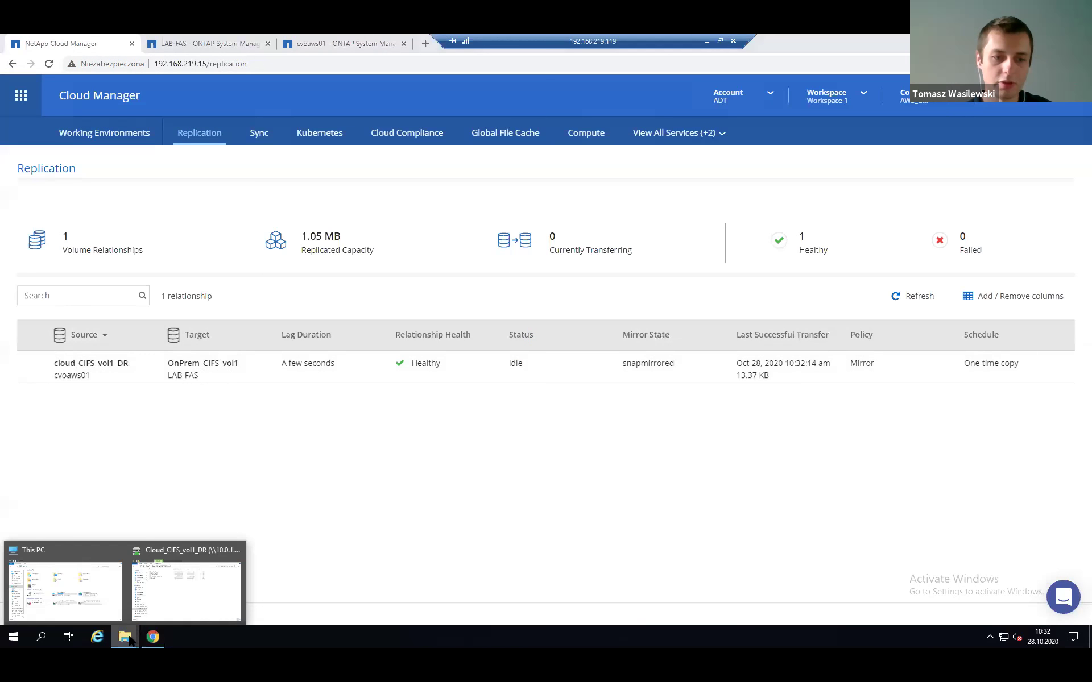
pyautogui.click(73, 559)
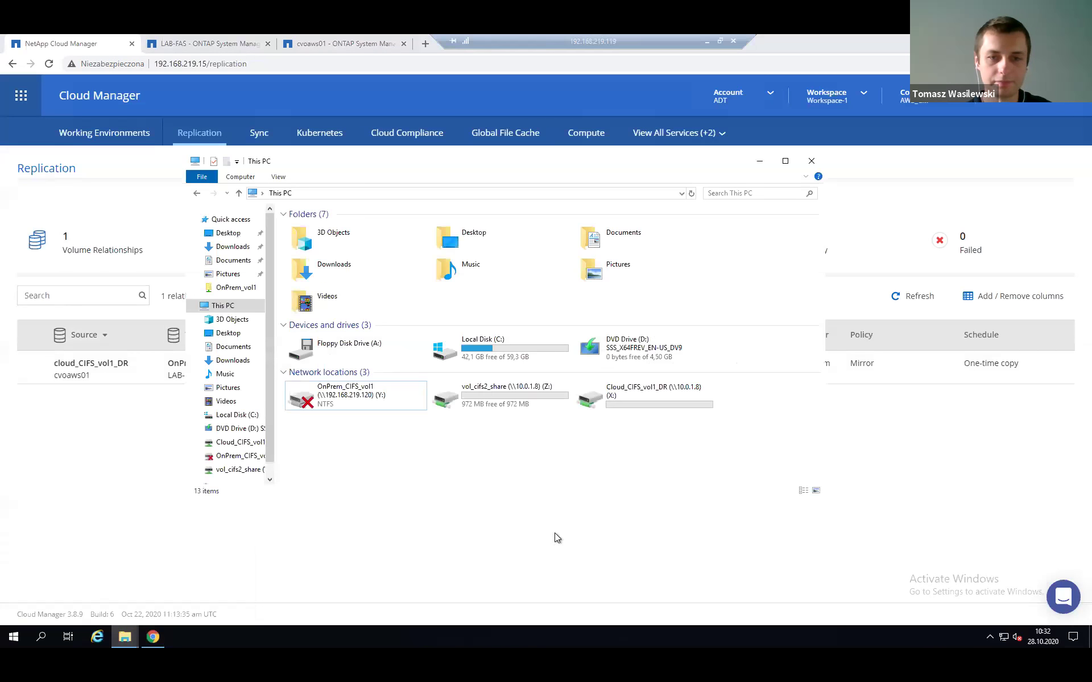
pyautogui.doubleClick(331, 399)
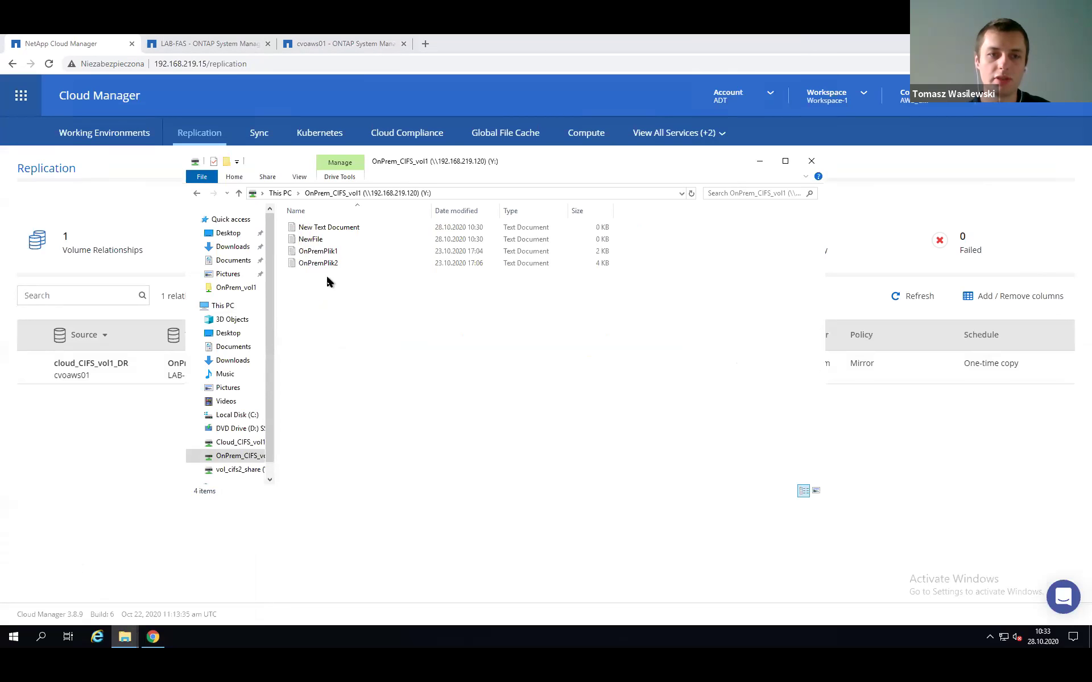
pyautogui.click(323, 233)
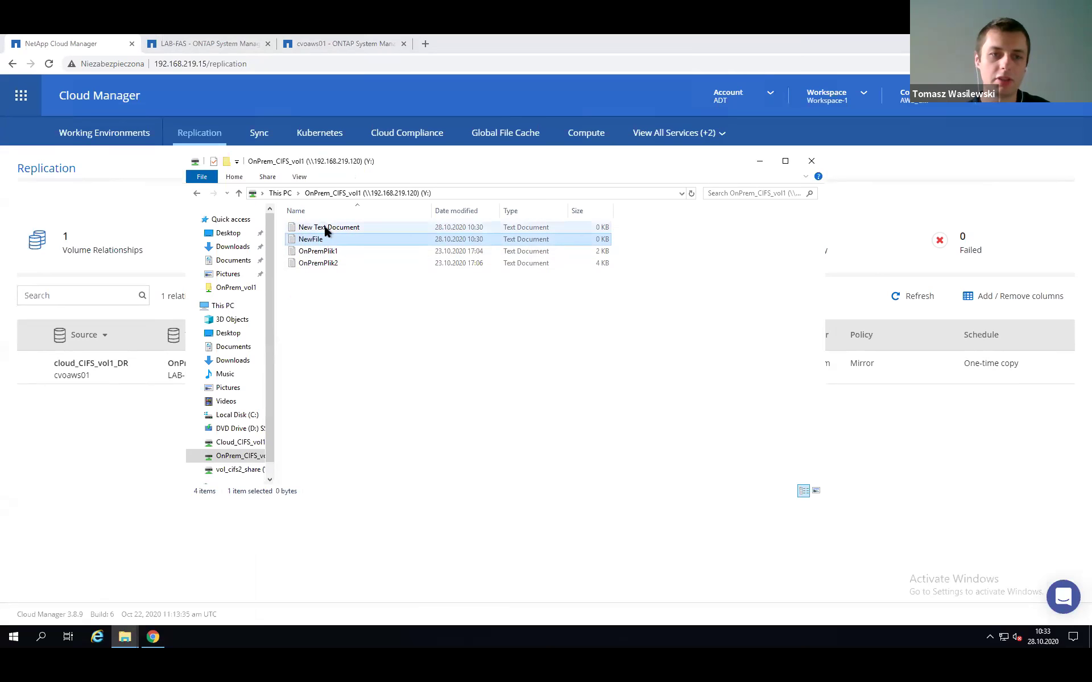
pyautogui.rightClick(329, 315)
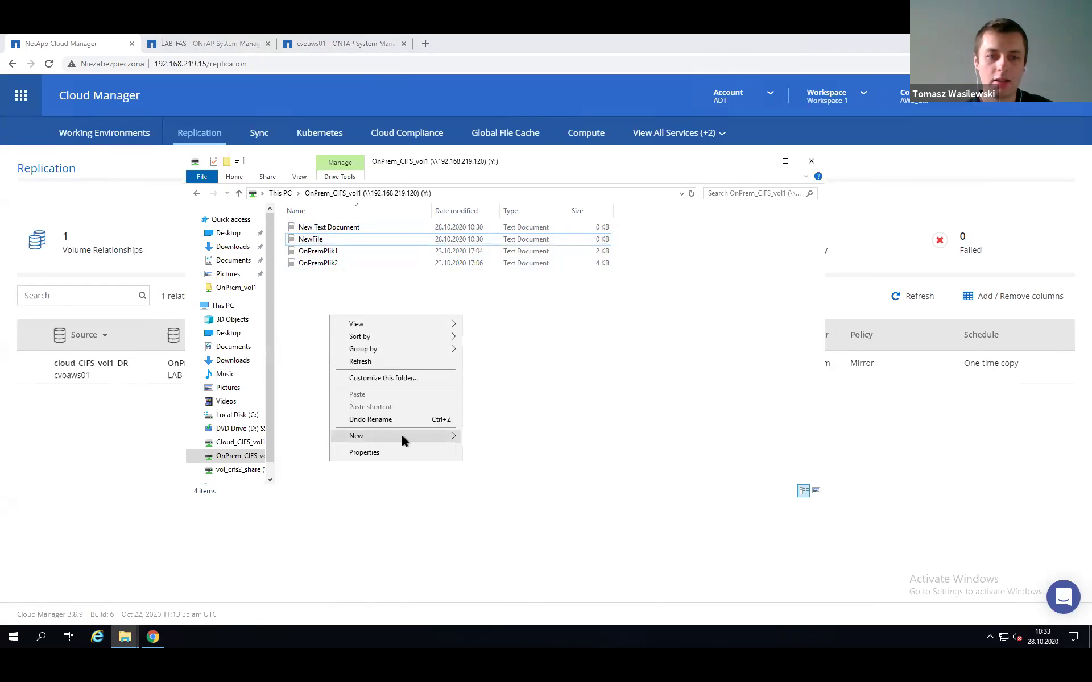
pyautogui.moveTo(402, 438)
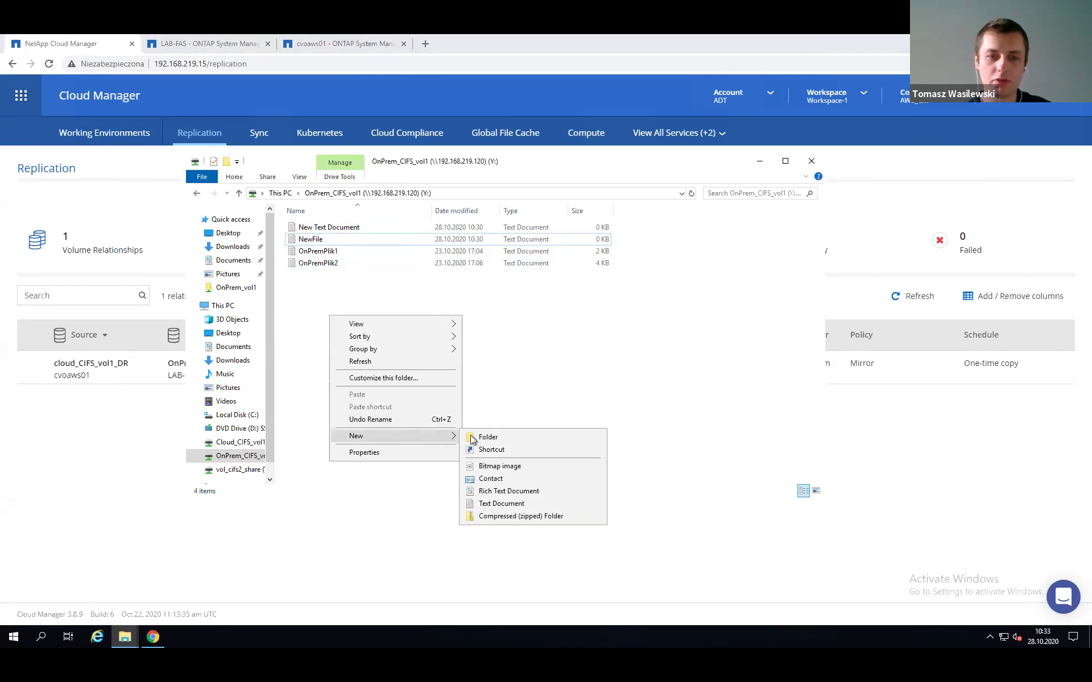
pyautogui.click(502, 504)
pyautogui.click(636, 380)
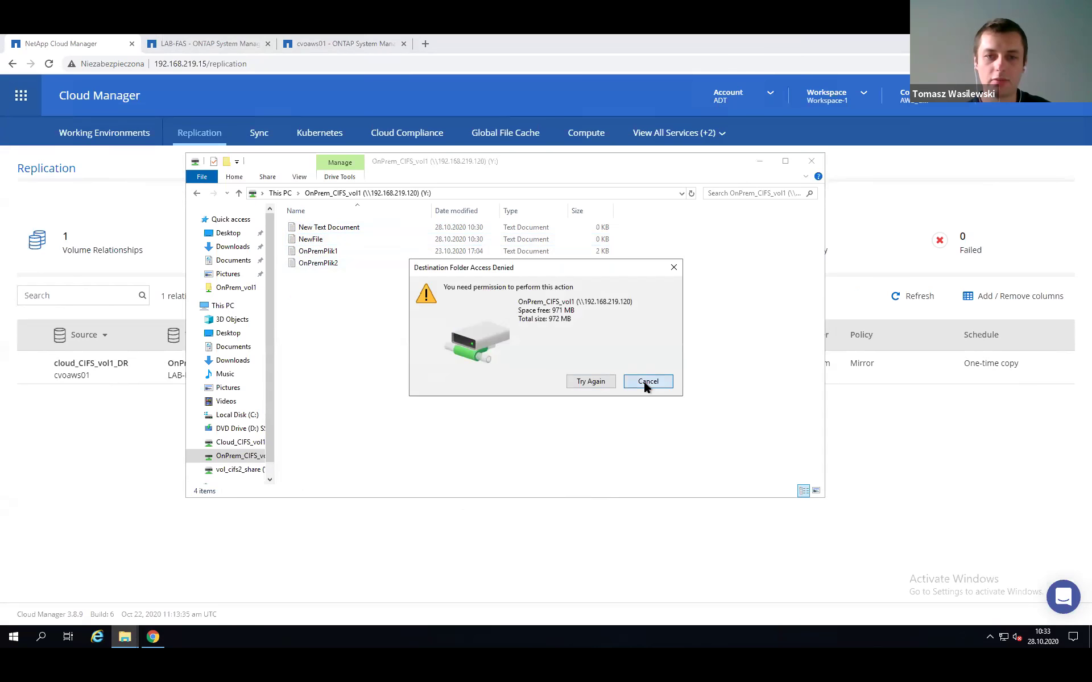
pyautogui.click(758, 163)
pyautogui.moveTo(80, 365)
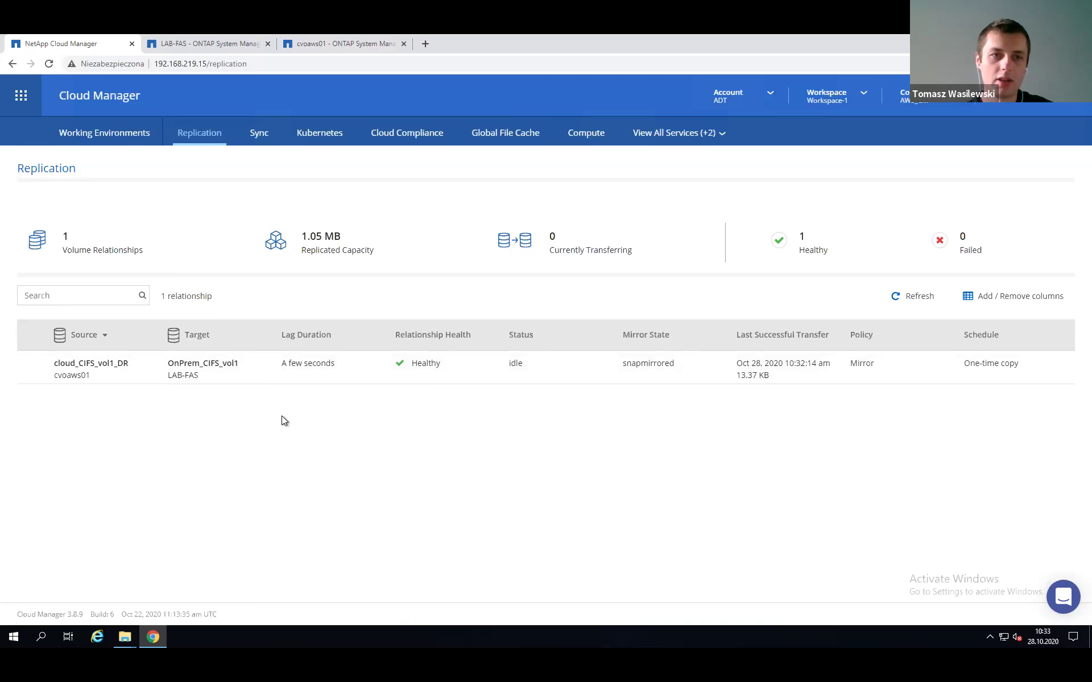
# Open the Volume Relationships list under Protection in the LAB-FAS System Manager.
pyautogui.click(197, 44)
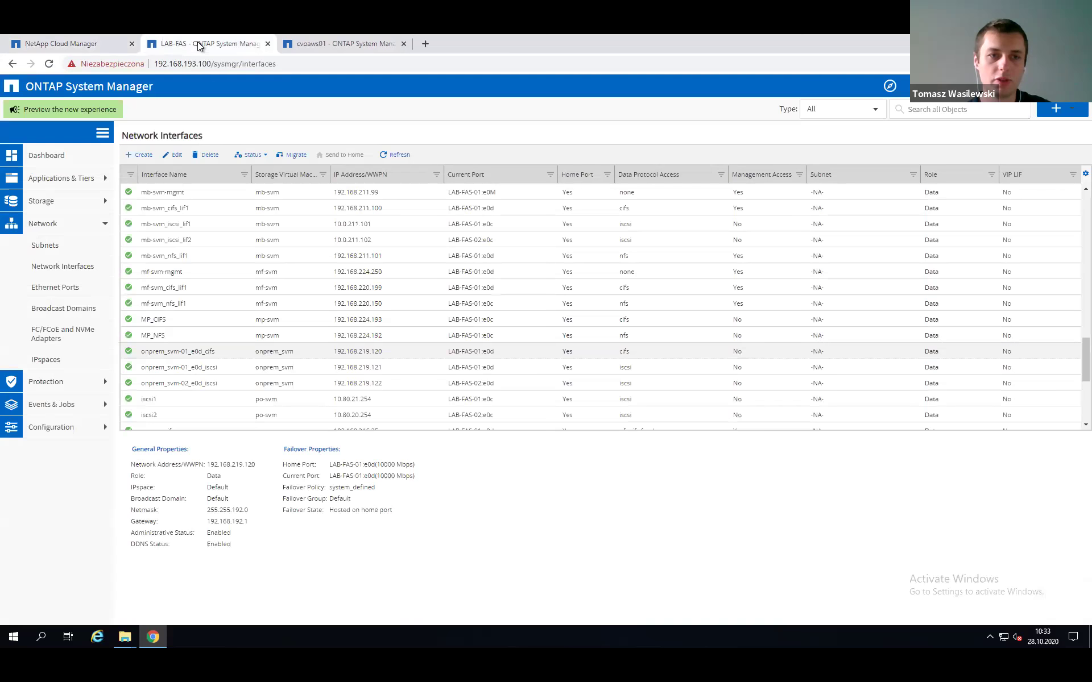
pyautogui.click(52, 383)
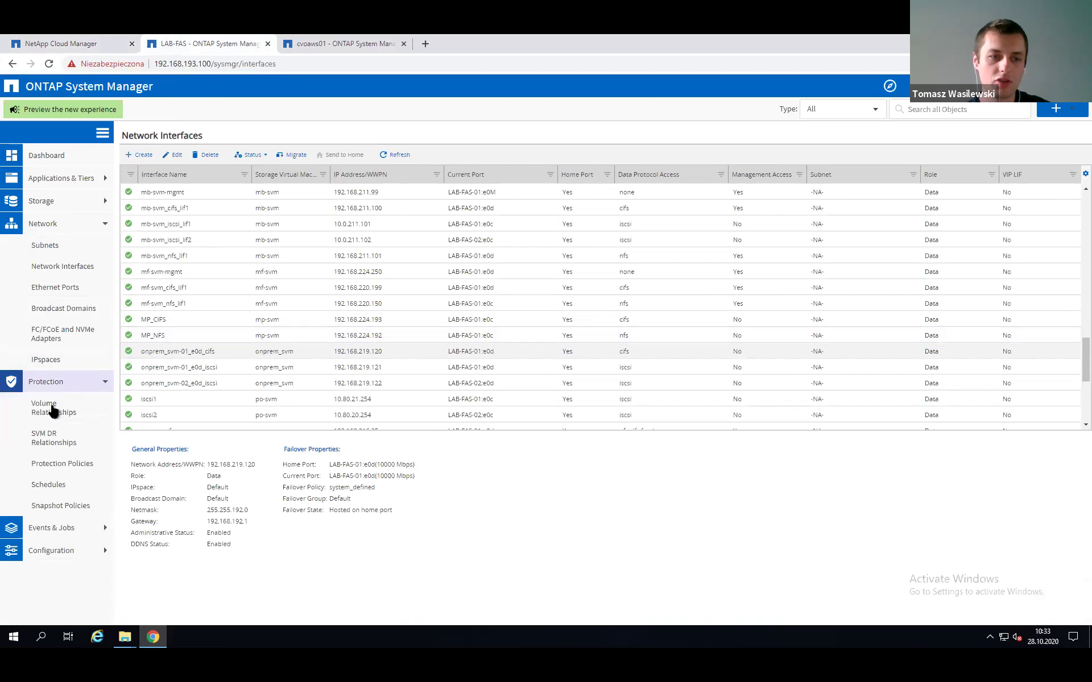
pyautogui.click(54, 408)
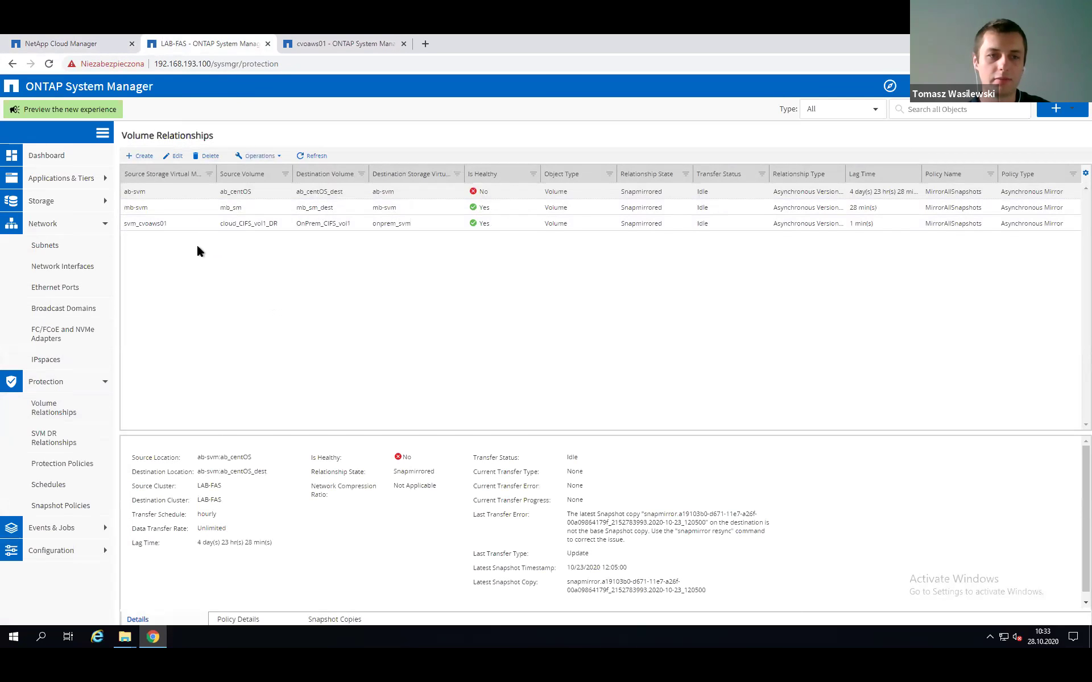
# Break the svm_cvoaws01 relationship from cloud_CIFS_vol1_DR to OnPrem_CIFS_vol1, acknowledging the confirmation.
pyautogui.click(163, 227)
pyautogui.rightClick(163, 225)
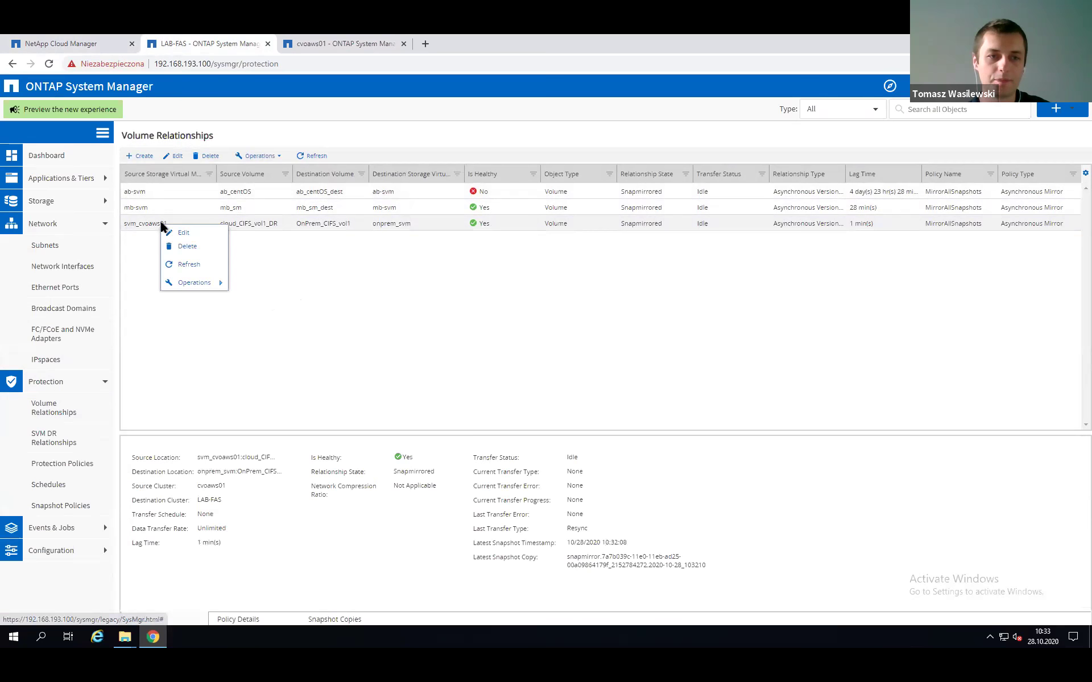
pyautogui.moveTo(204, 285)
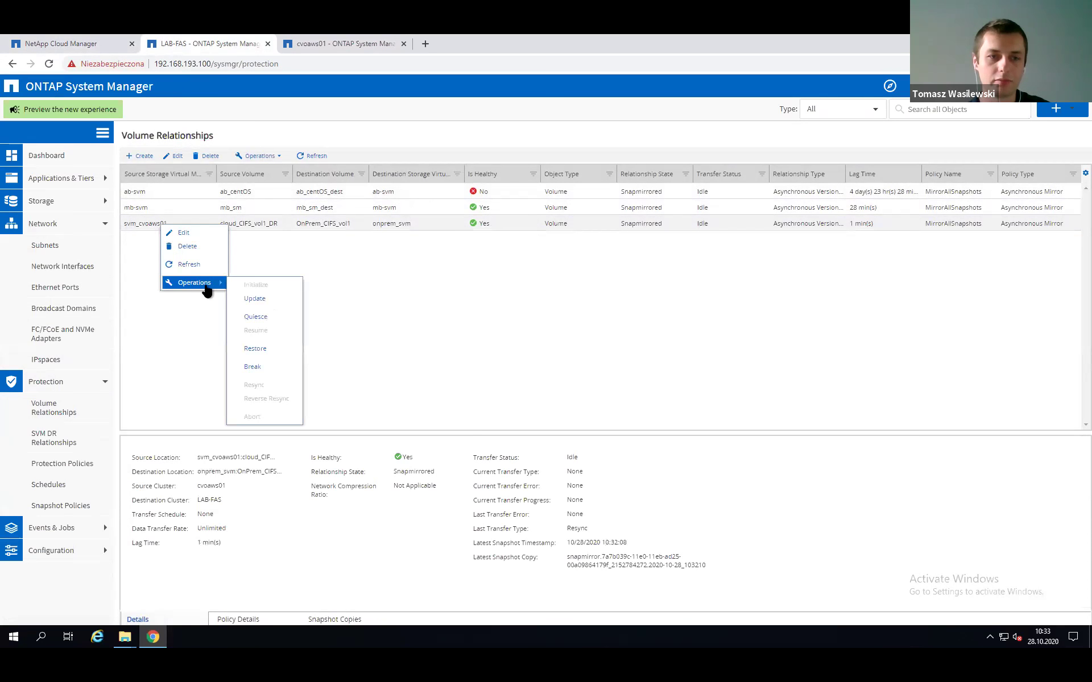
pyautogui.click(253, 368)
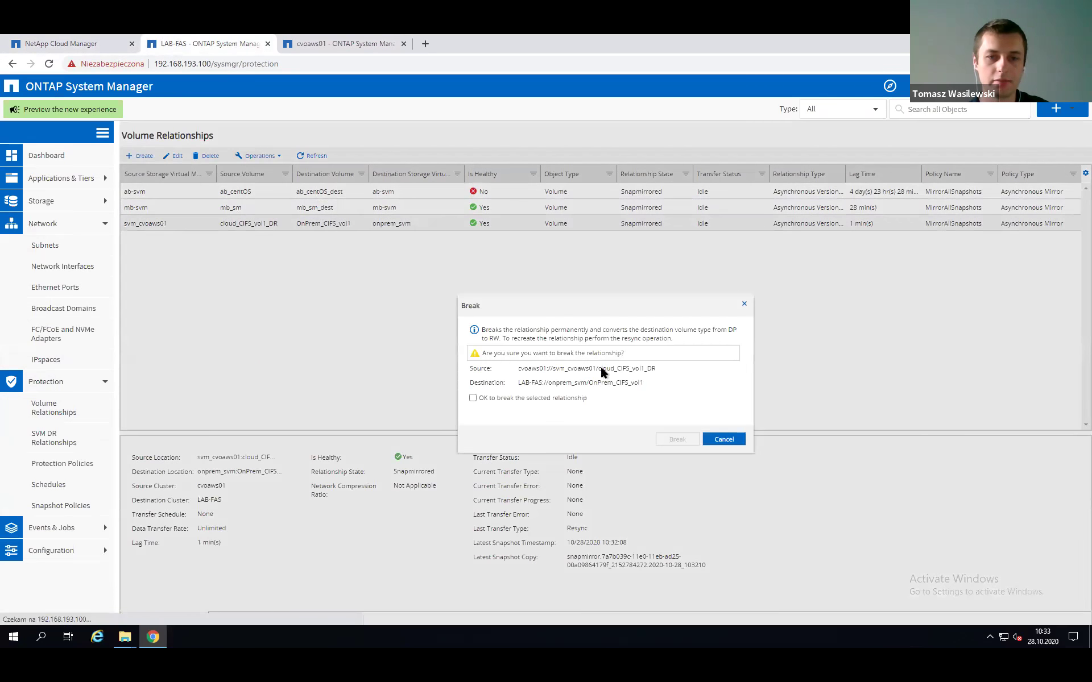
pyautogui.click(473, 397)
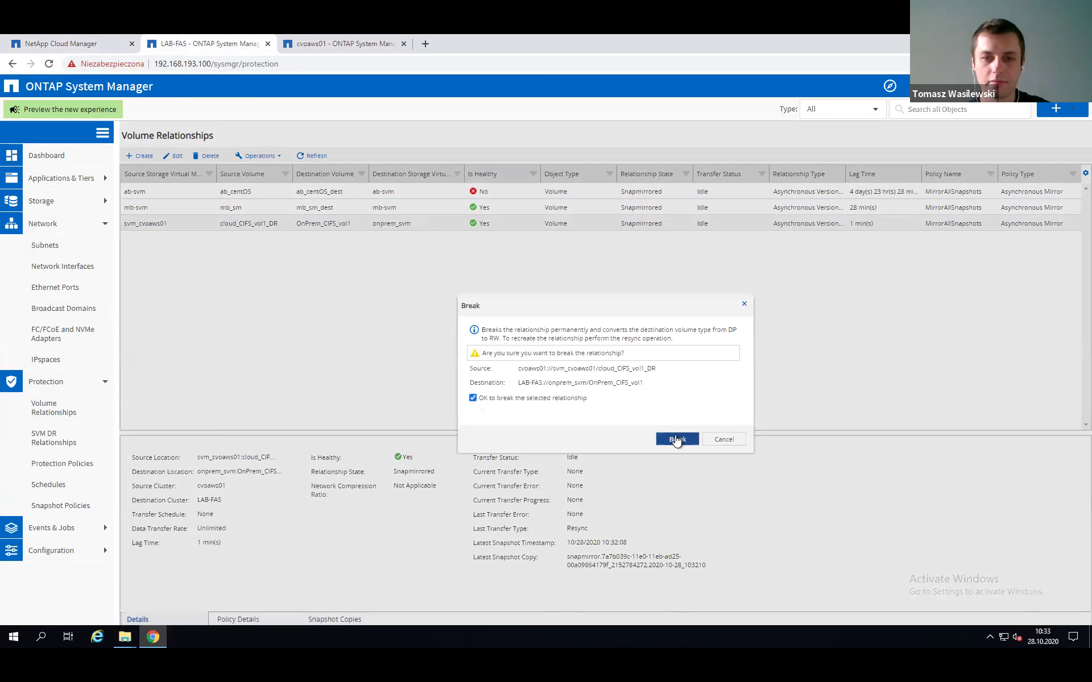
pyautogui.click(676, 439)
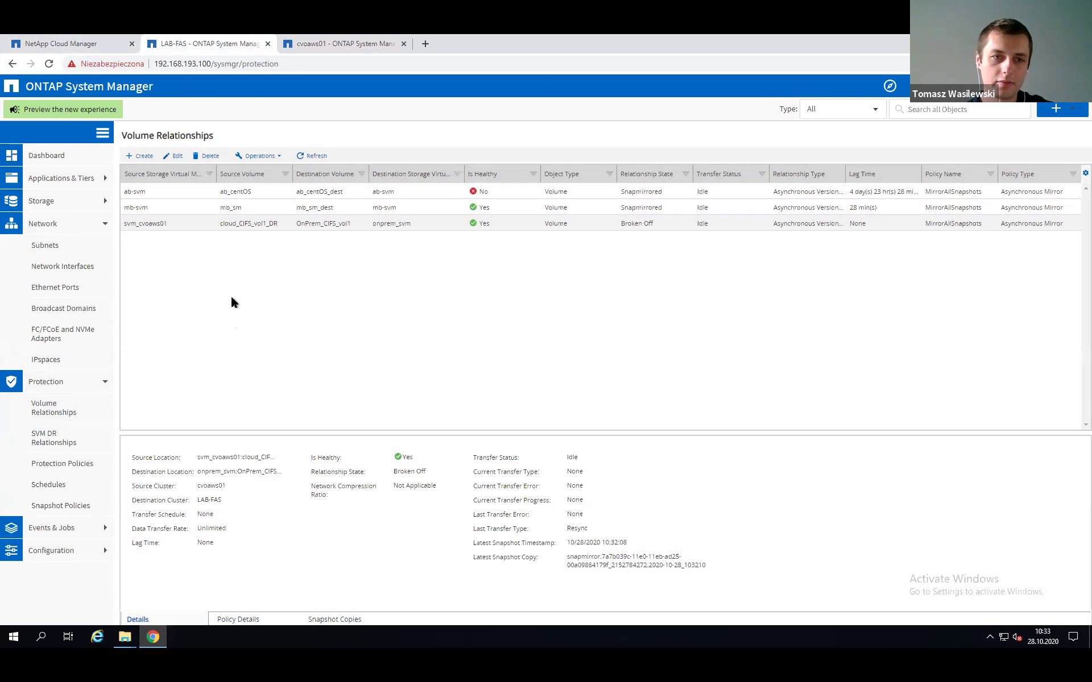
# Reverse-resync the cloud_CIFS_vol1_DR relationship on LAB-FAS, then return to Cloud Manager.
pyautogui.rightClick(160, 222)
pyautogui.moveTo(195, 285)
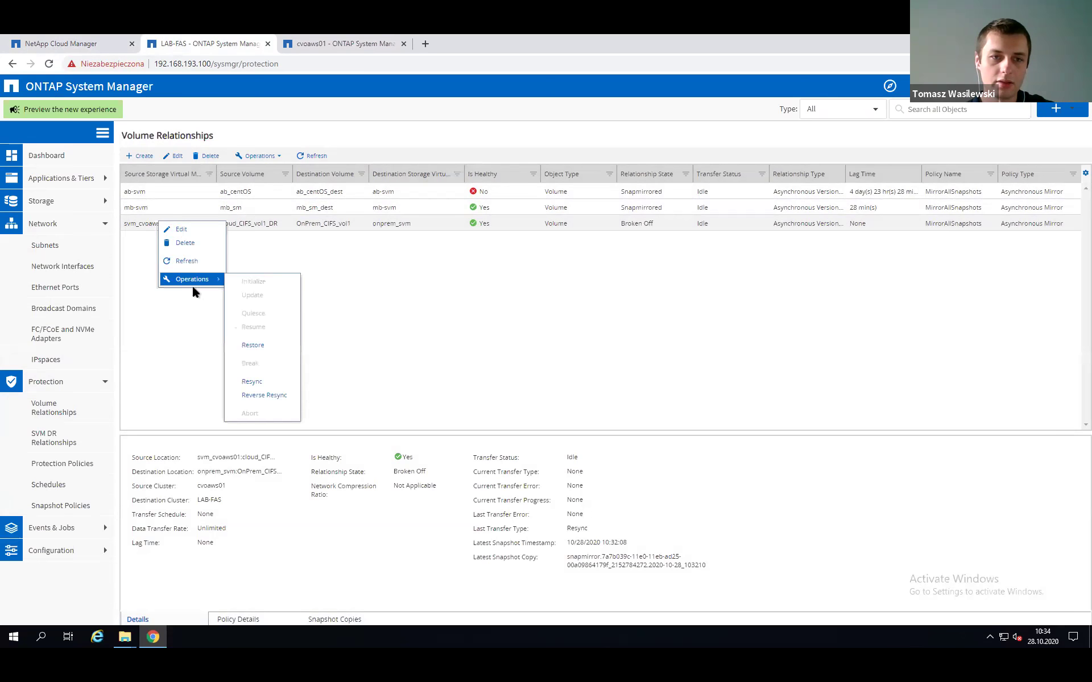
pyautogui.click(272, 395)
pyautogui.click(473, 417)
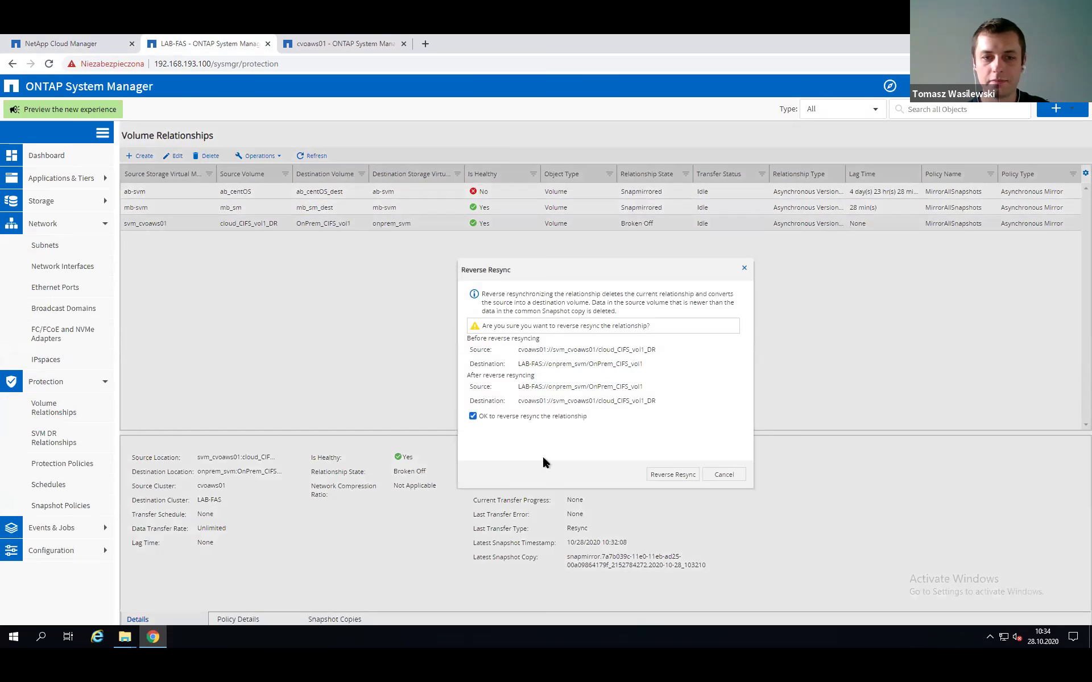
pyautogui.click(673, 475)
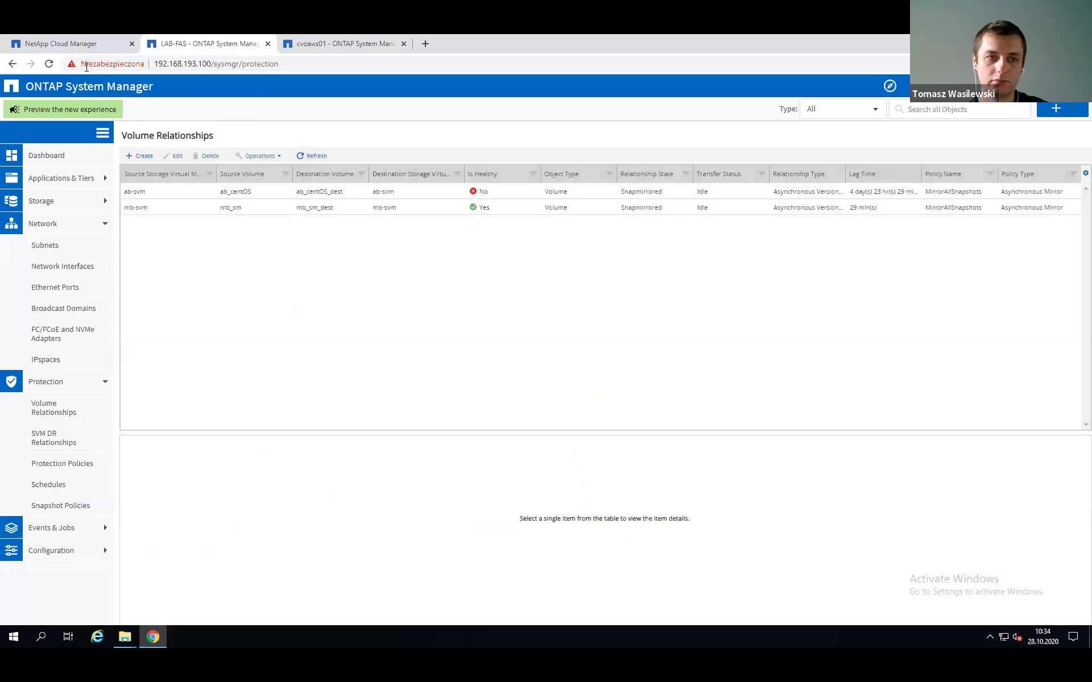
pyautogui.click(73, 44)
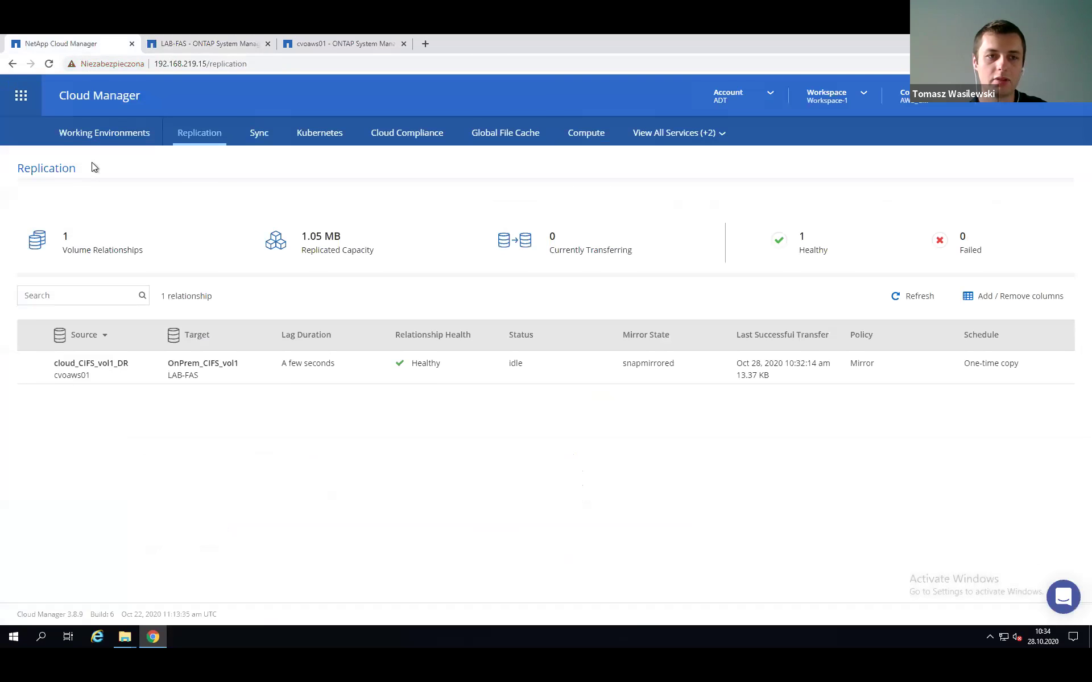
# Refresh the Cloud Manager replication relationships list.
pyautogui.click(94, 140)
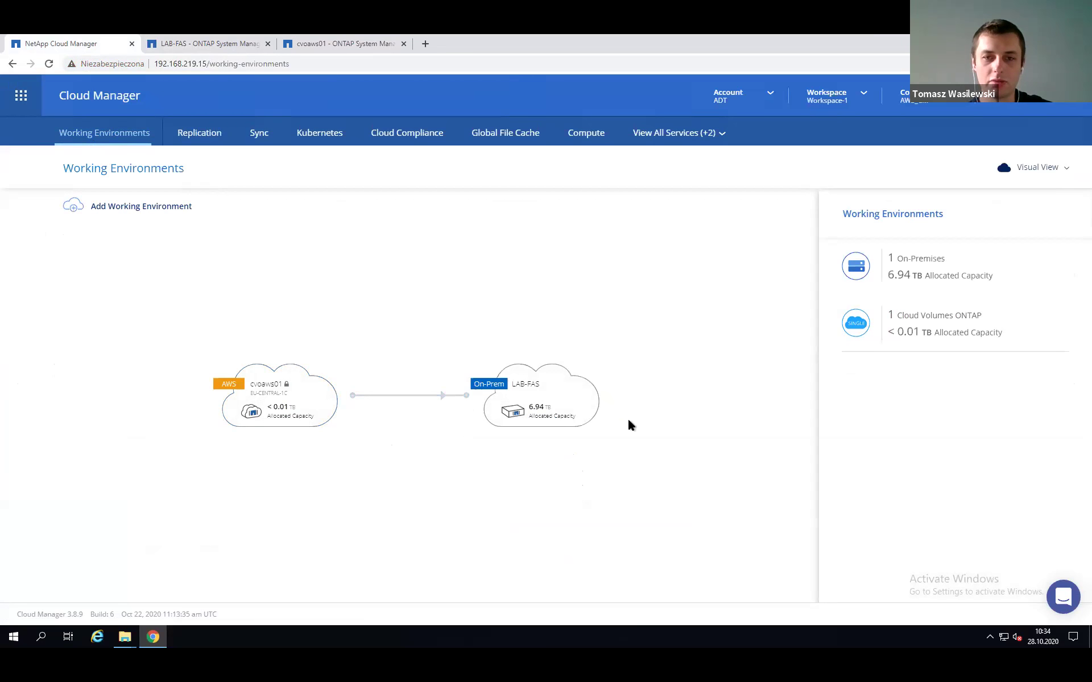
pyautogui.click(192, 136)
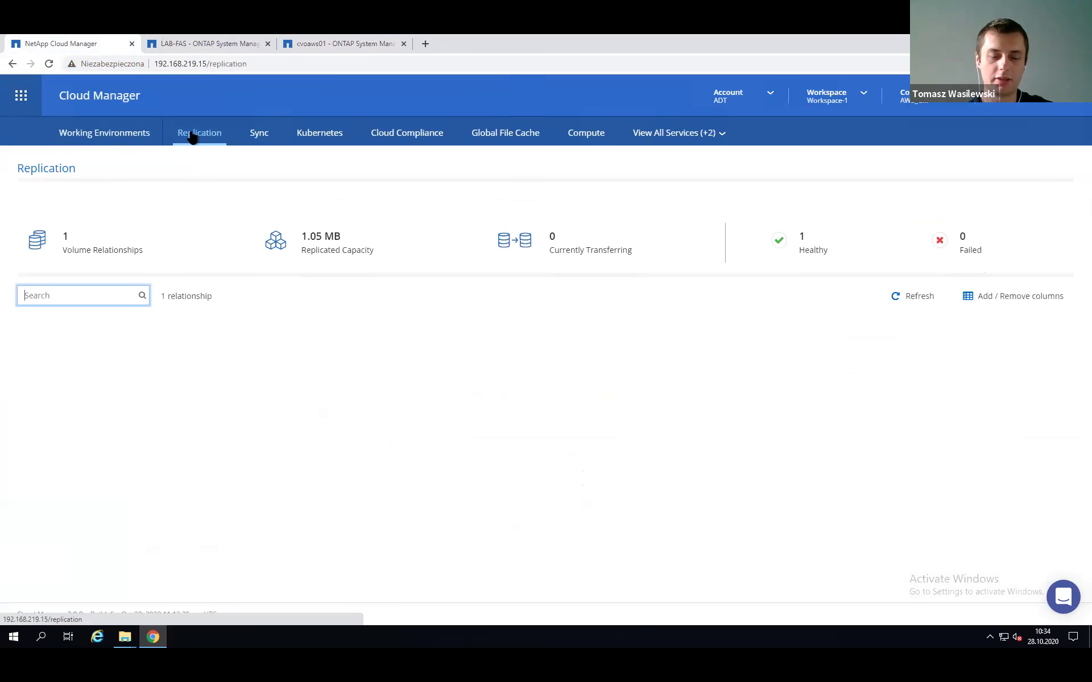
pyautogui.click(916, 298)
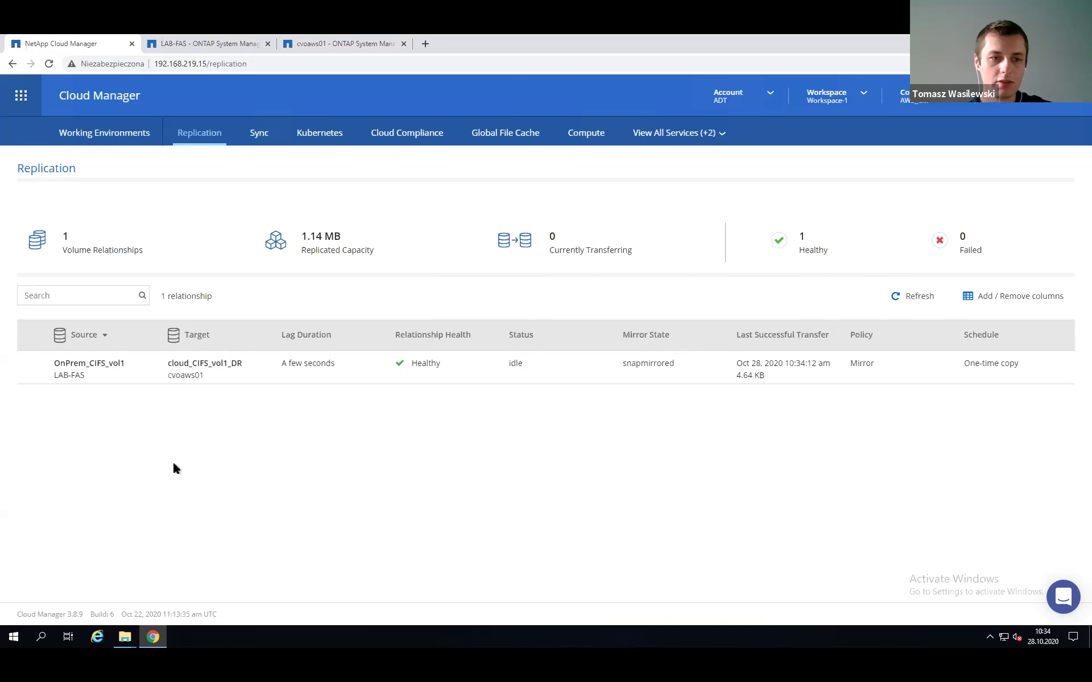
# Check the row shows source OnPrem_CIFS_vol1 on LAB-FAS and target cloud_CIFS_vol1_DR on cvoaws01.
pyautogui.moveTo(80, 356)
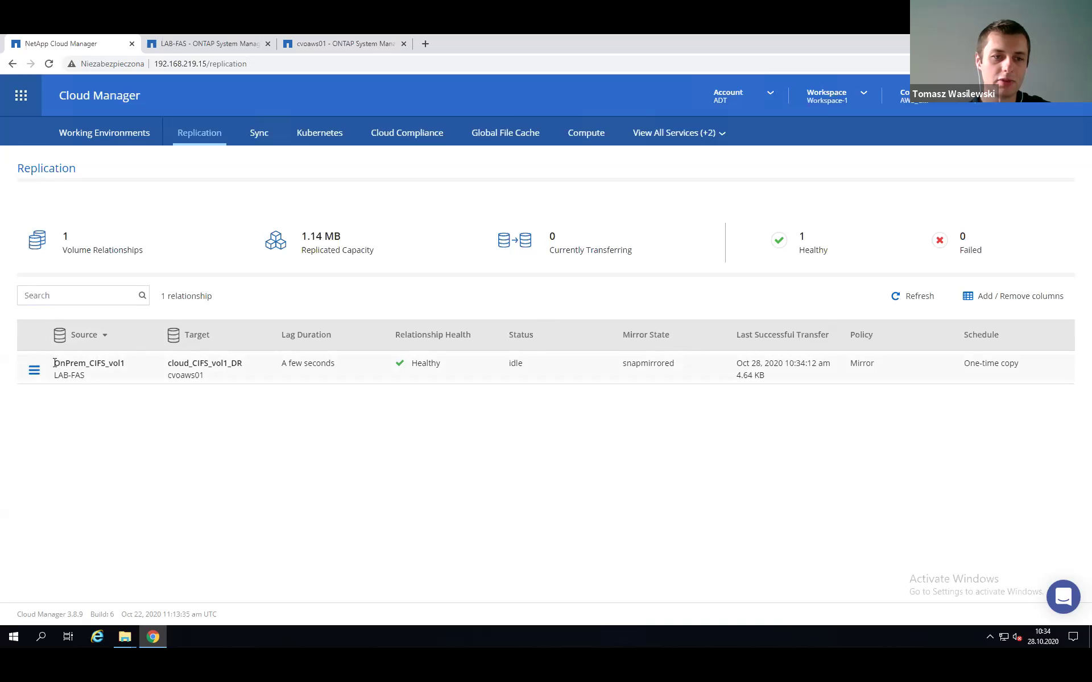
pyautogui.tripleClick(68, 377)
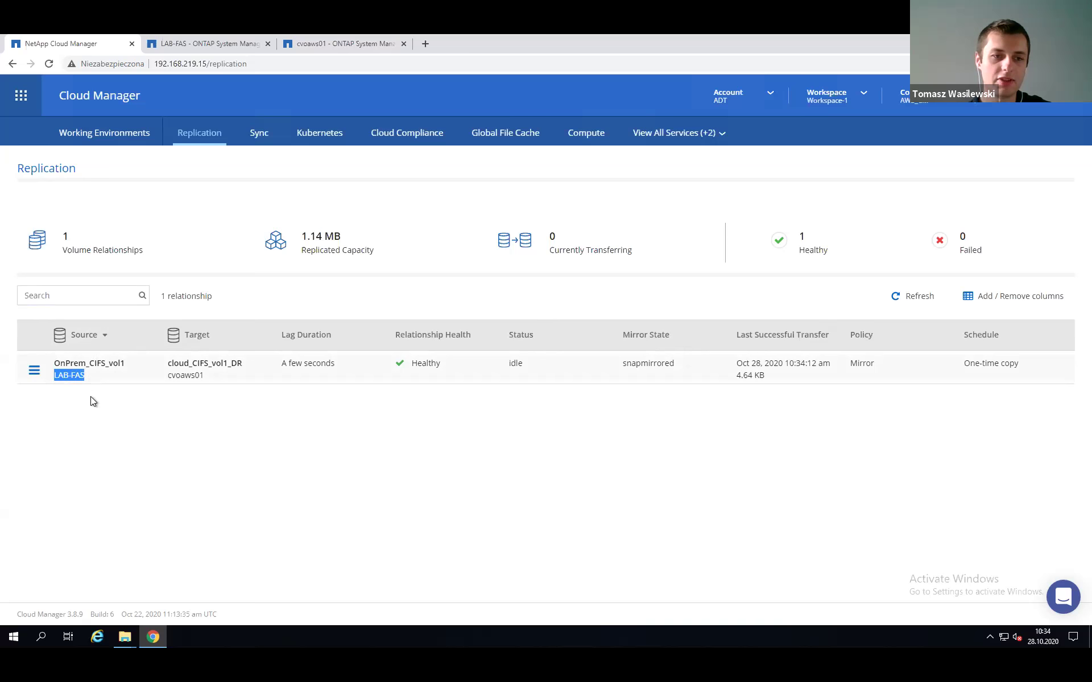
pyautogui.click(92, 398)
pyautogui.moveTo(172, 364); pyautogui.dragTo(209, 384)
pyautogui.click(211, 405)
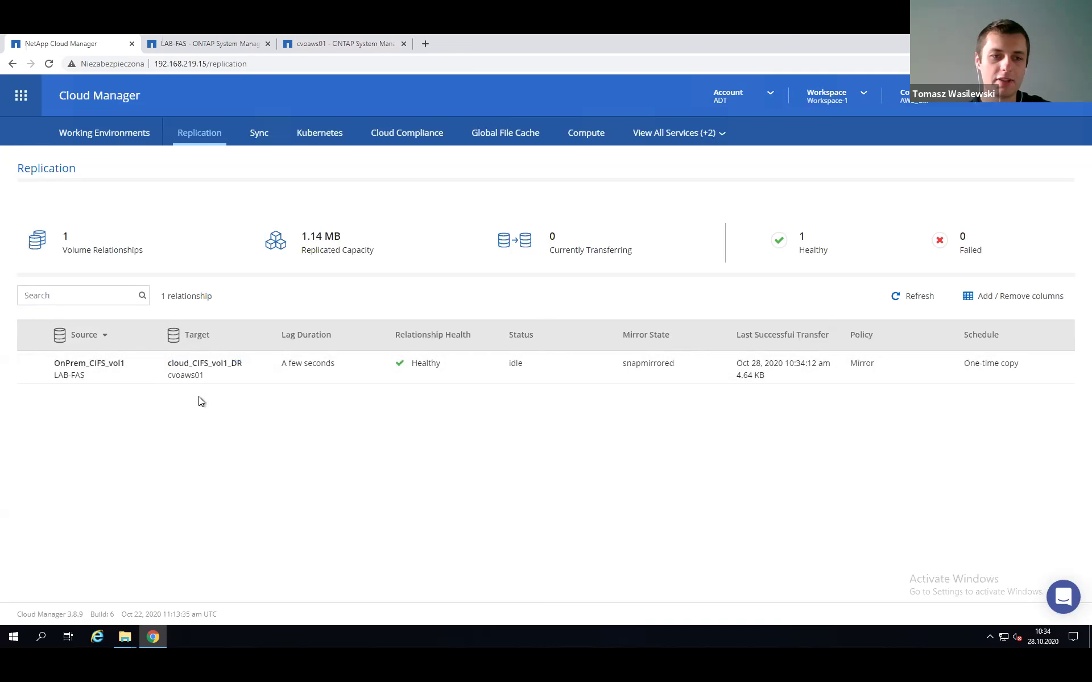
pyautogui.doubleClick(183, 372)
pyautogui.click(239, 455)
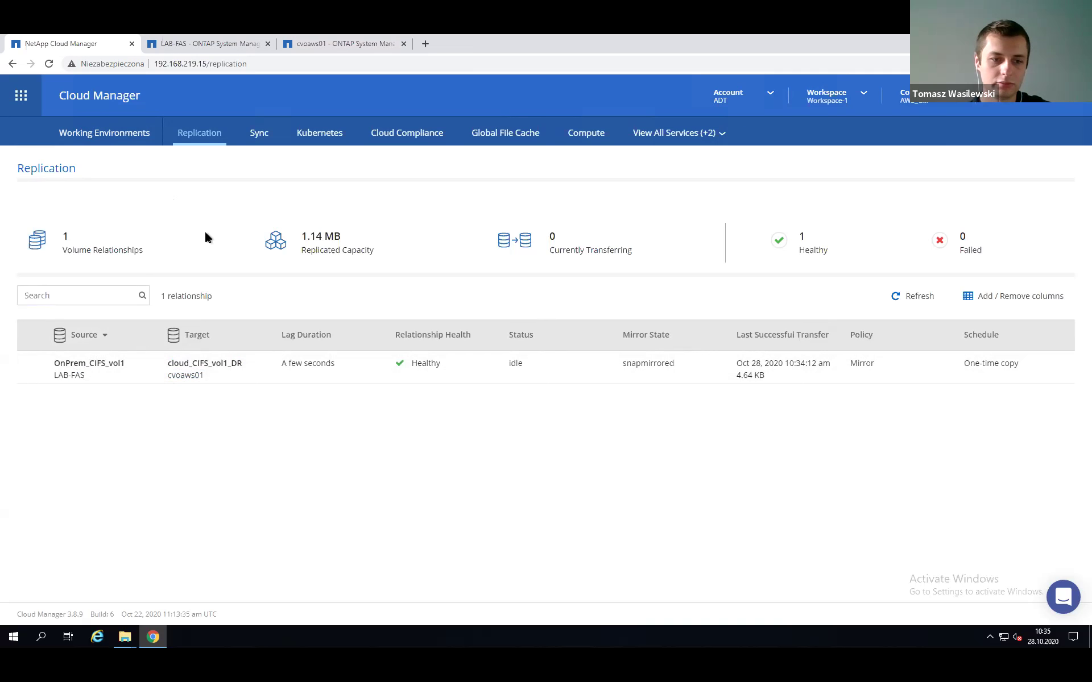
# Create an empty text document named NewFile2 on the OnPrem_CIFS_vol1 (Y:) drive.
pyautogui.moveTo(125, 637)
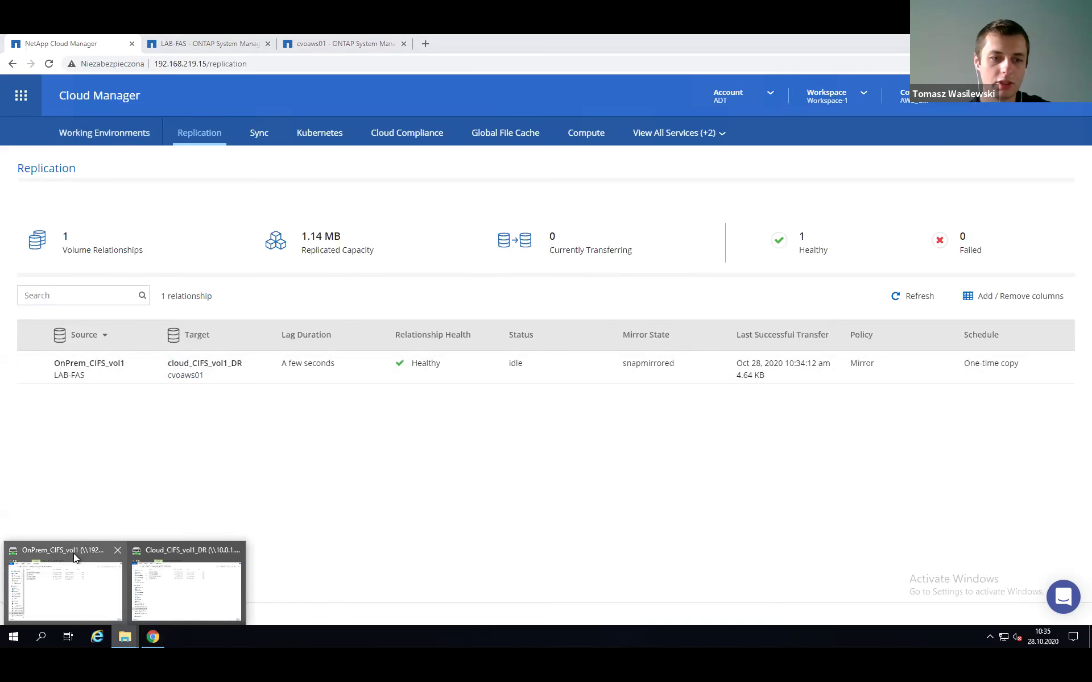
pyautogui.click(73, 554)
pyautogui.click(259, 318)
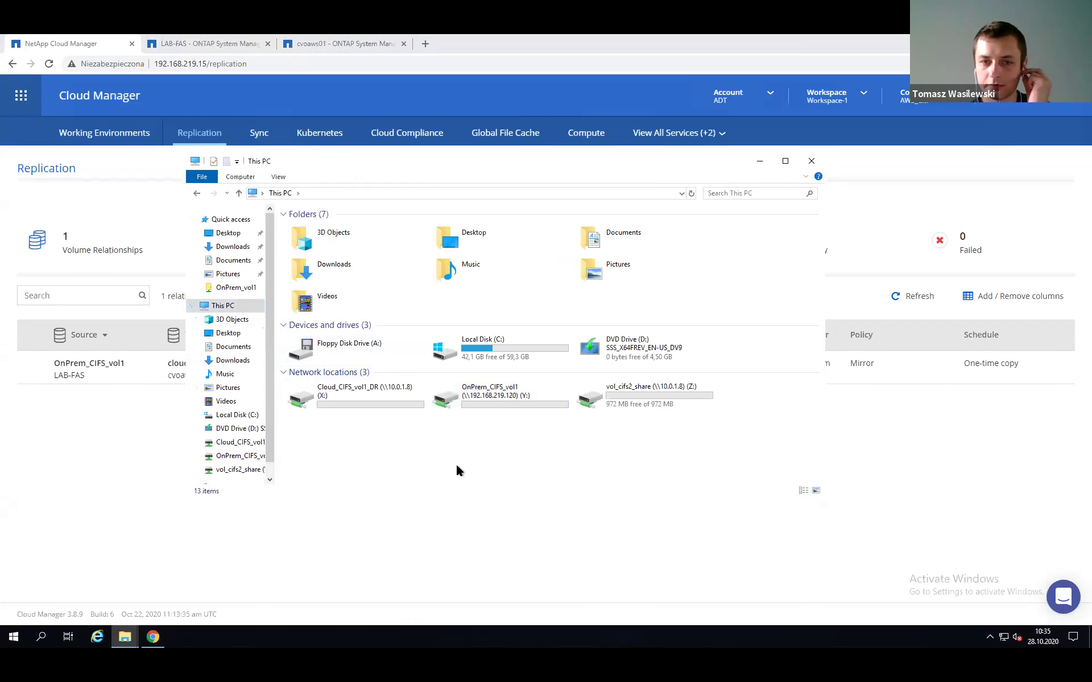
pyautogui.doubleClick(505, 394)
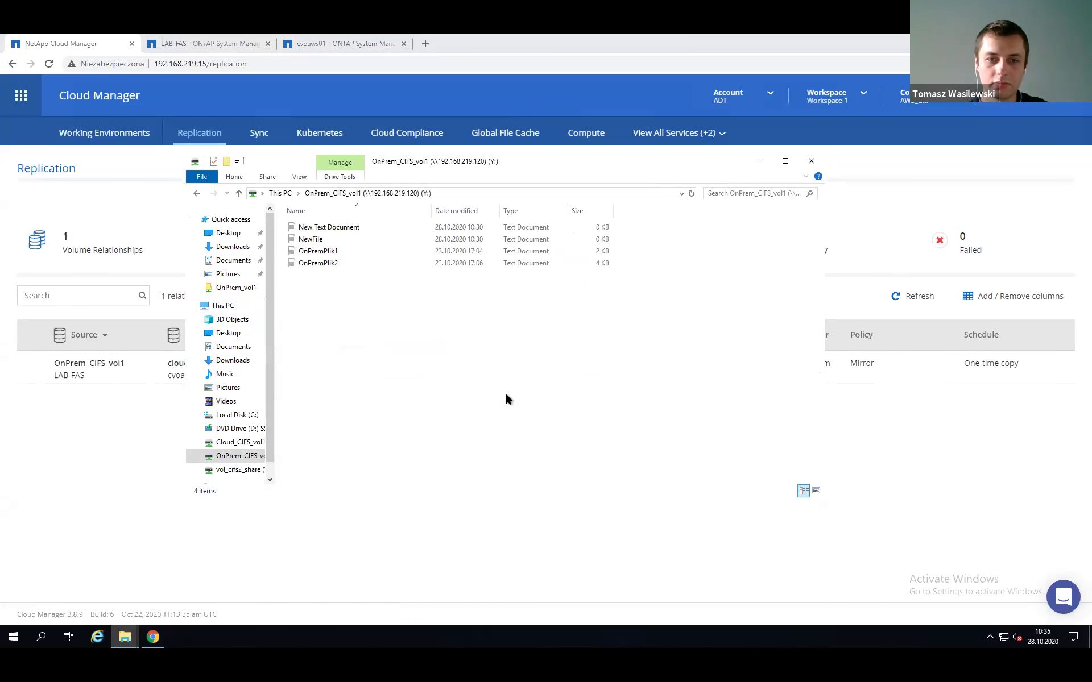
pyautogui.rightClick(373, 323)
pyautogui.moveTo(473, 442)
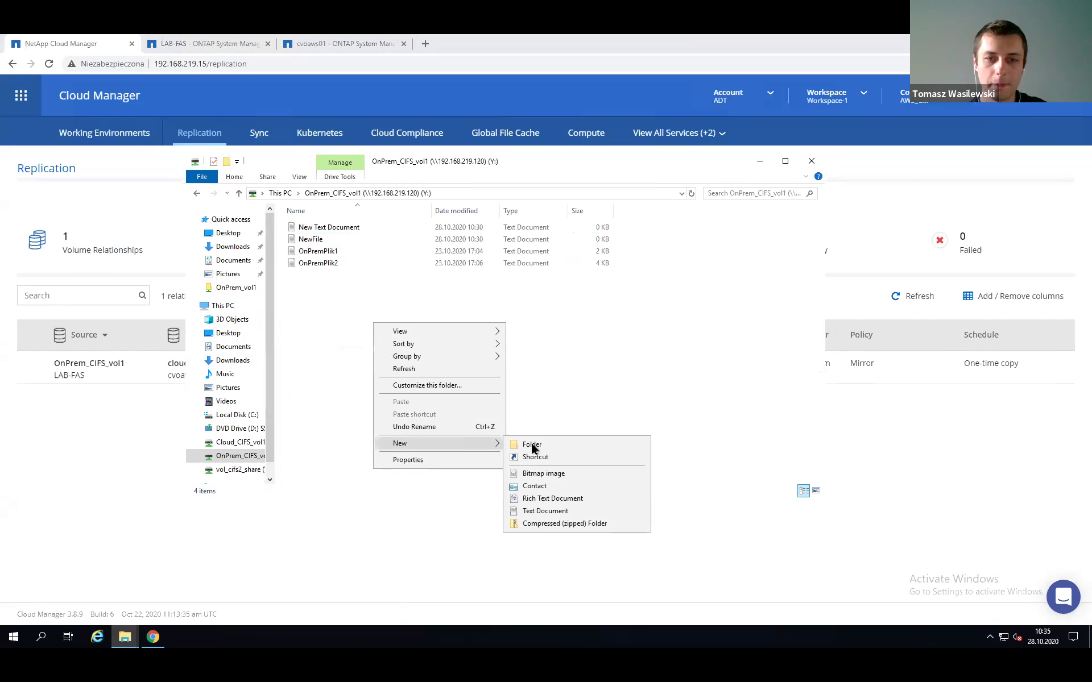
pyautogui.click(540, 510)
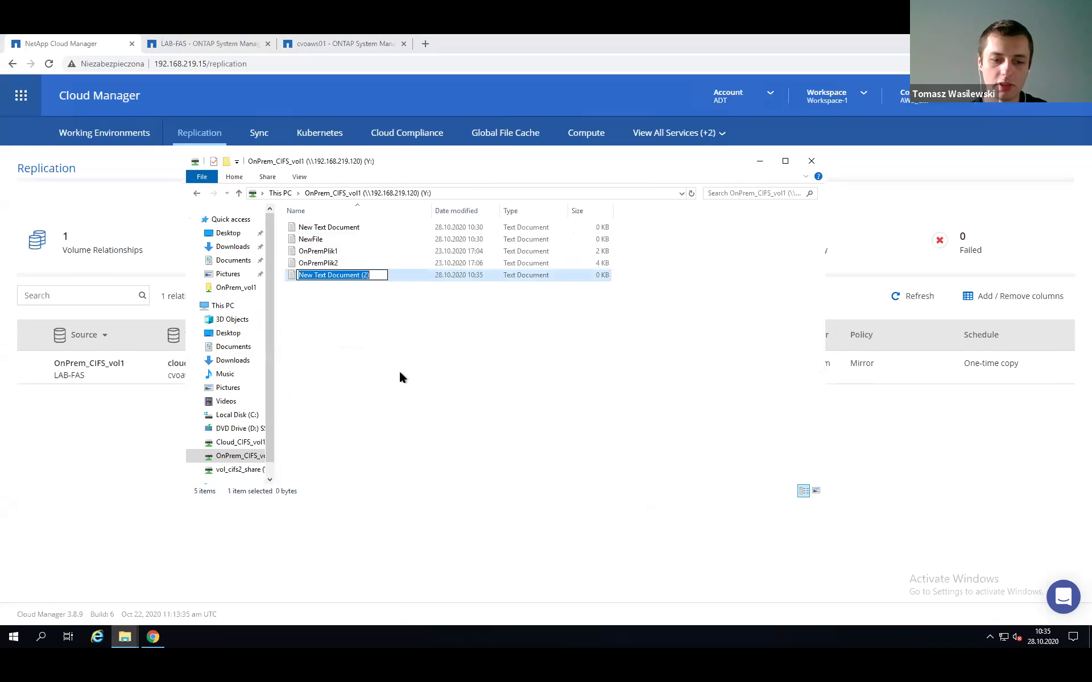
pyautogui.write('N')
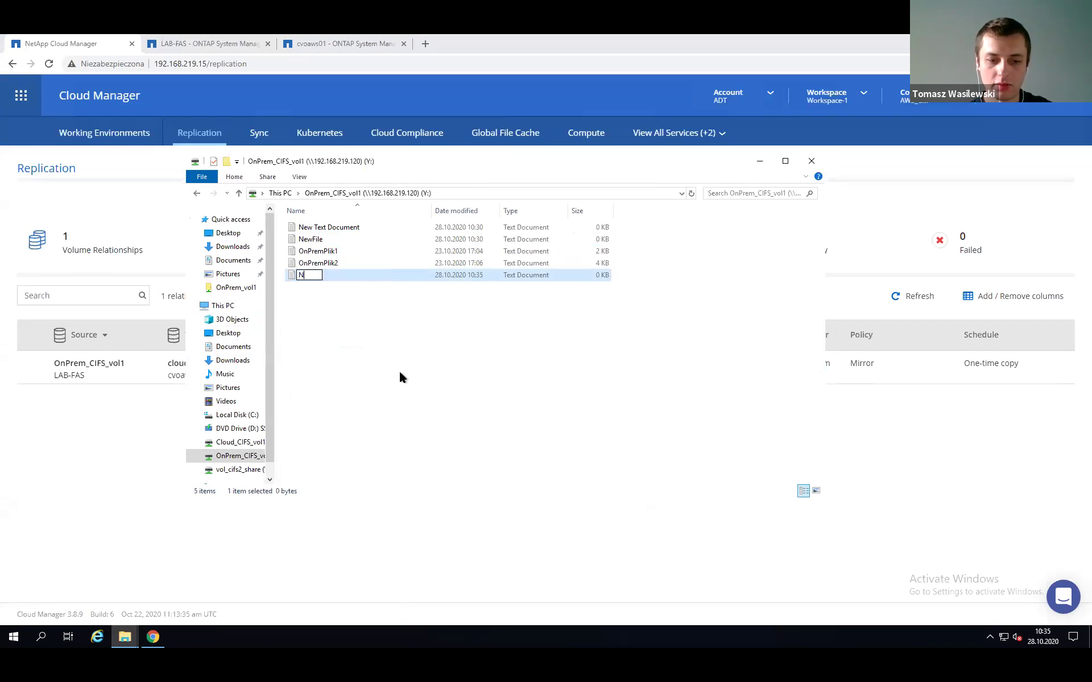
pyautogui.write('ewFile2')
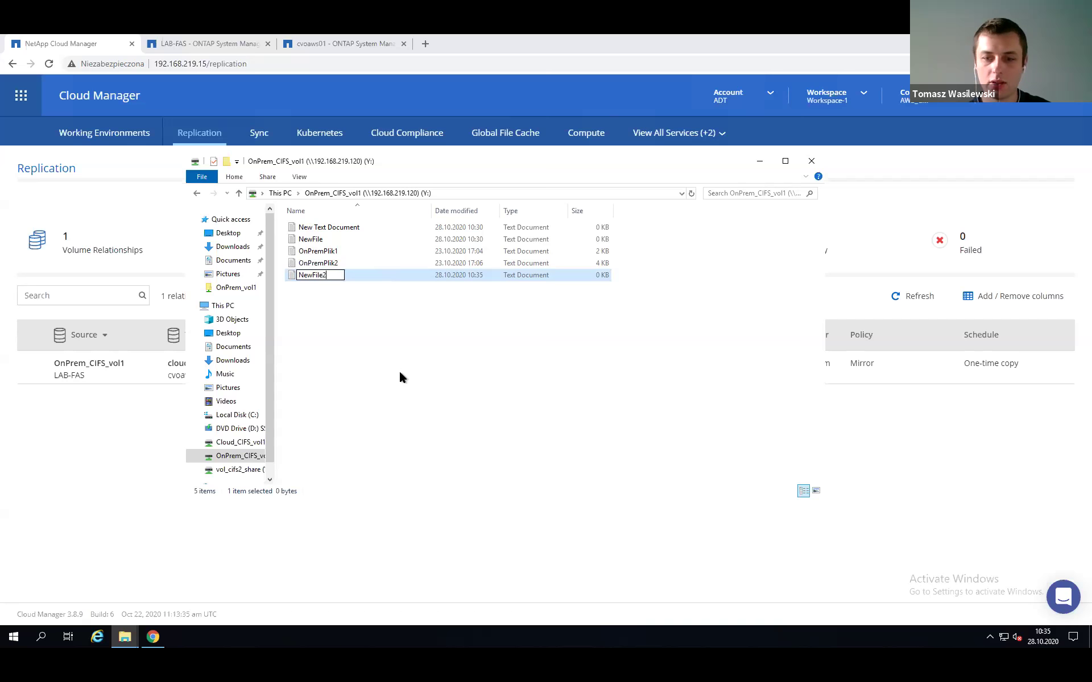
pyautogui.press('Return')
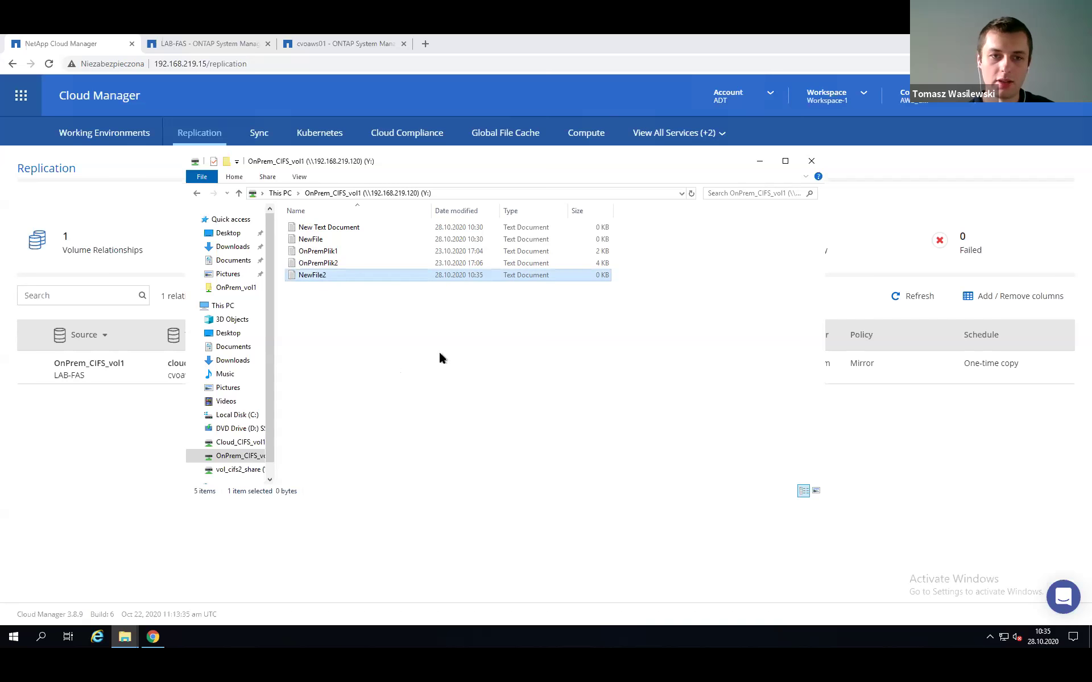
pyautogui.click(337, 347)
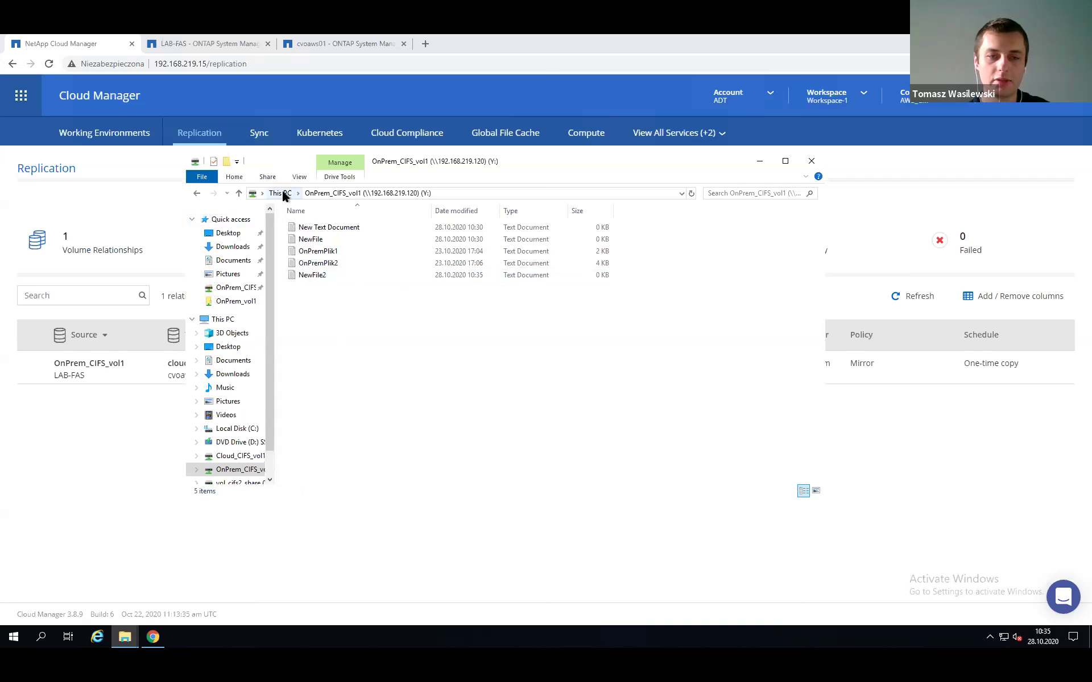
# Minimize File Explorer and return to Cloud Manager's working environments overview.
pyautogui.click(196, 194)
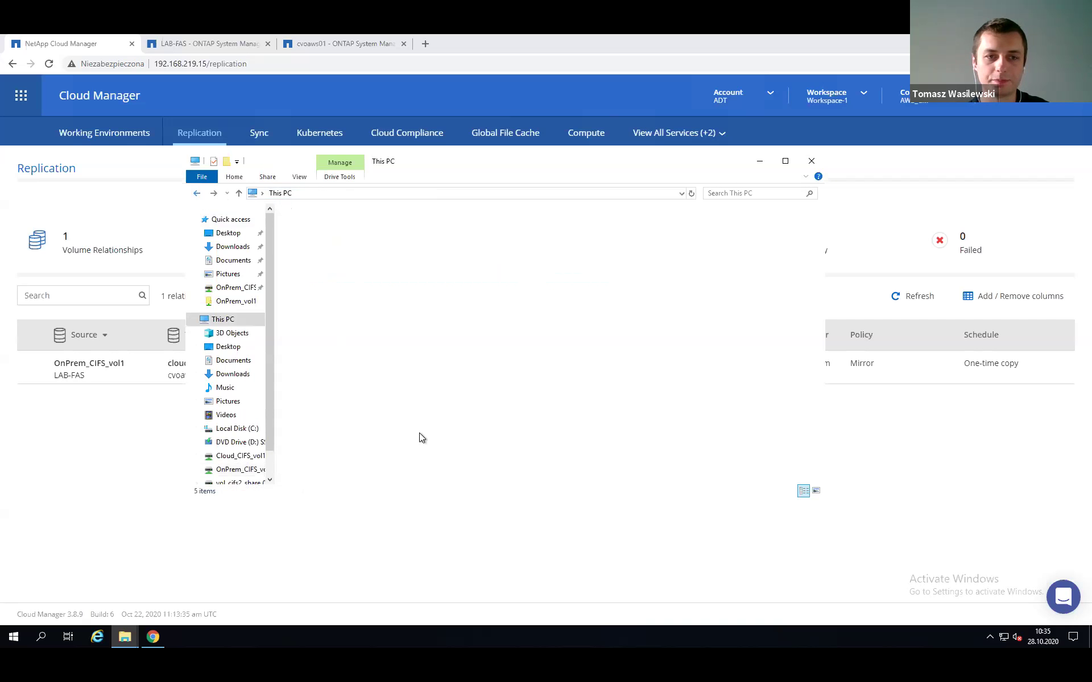
pyautogui.click(509, 452)
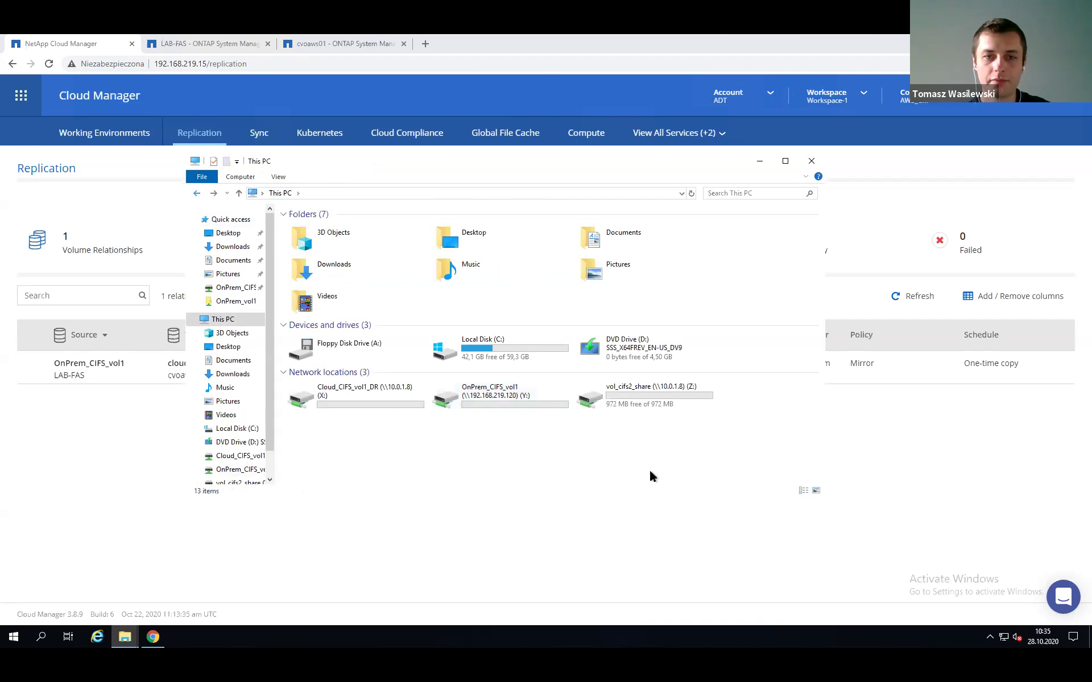
pyautogui.moveTo(508, 163); pyautogui.dragTo(467, 164)
pyautogui.click(756, 164)
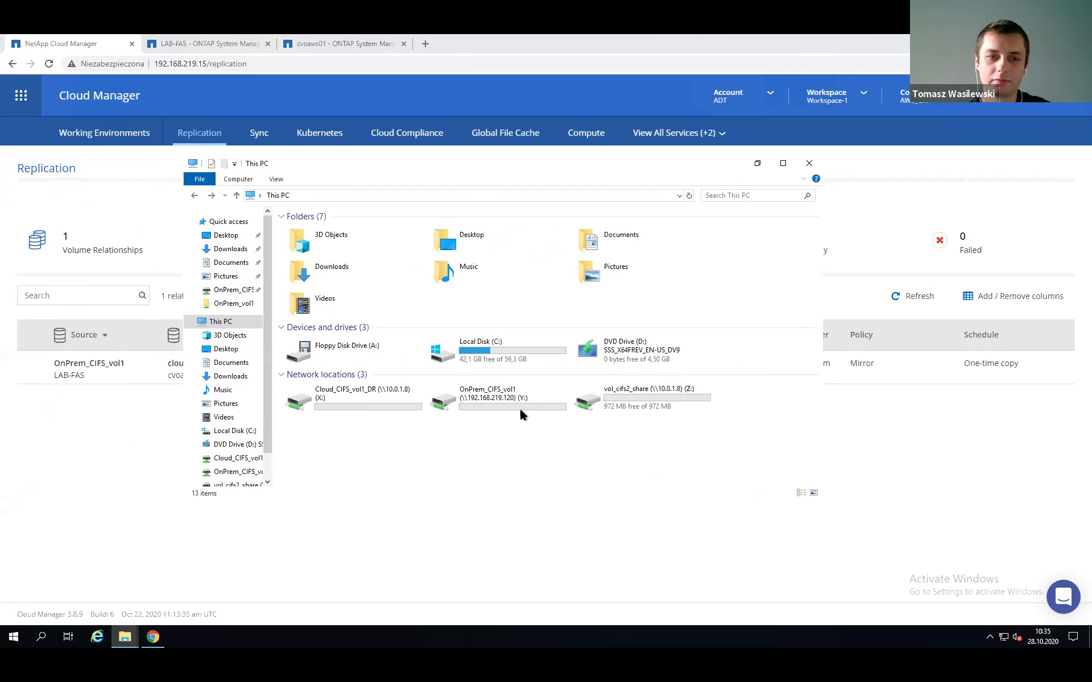
pyautogui.click(117, 137)
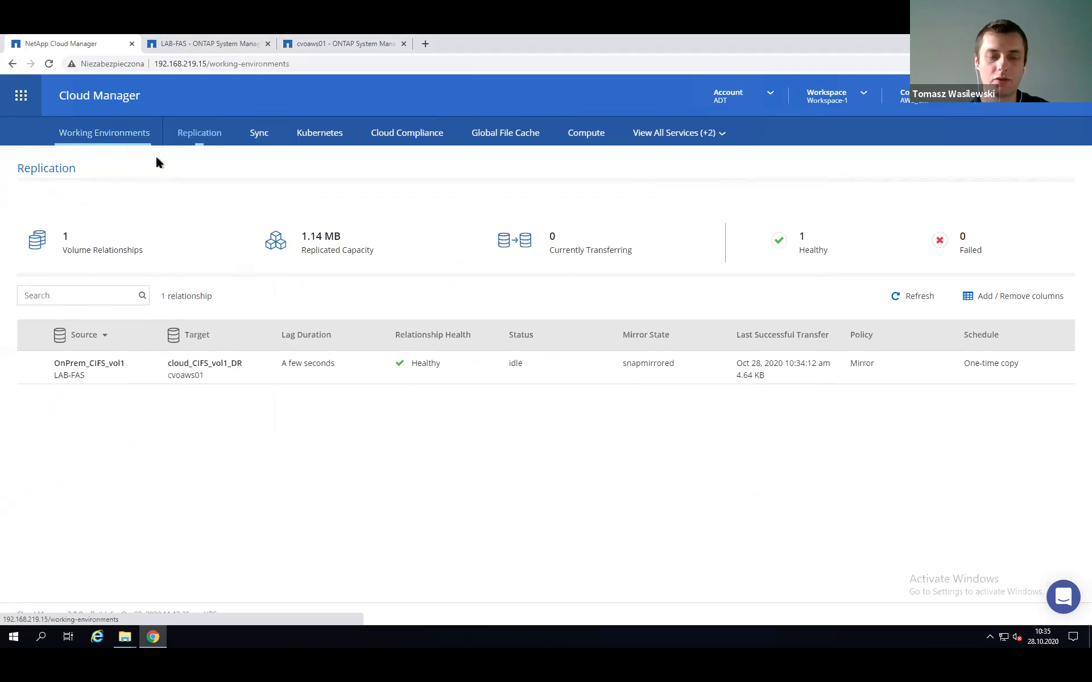